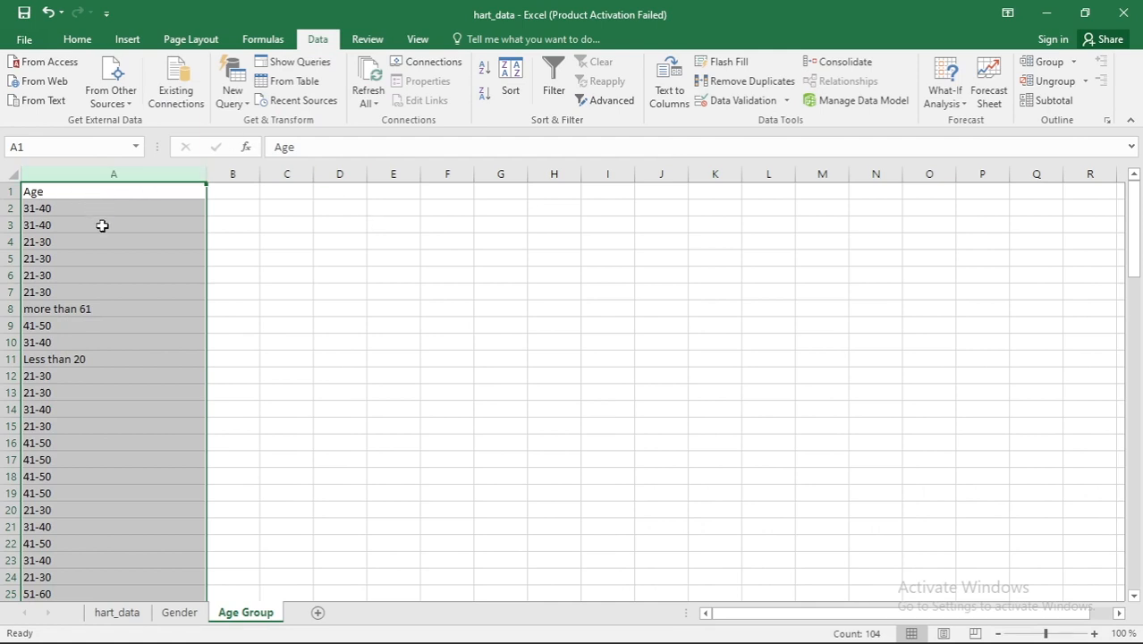
# Step: Examine the repeated age-group entries in the Age column of the Age Group sheet
pyautogui.scroll(-5, 131, 258)
pyautogui.scroll(4, 132, 259)
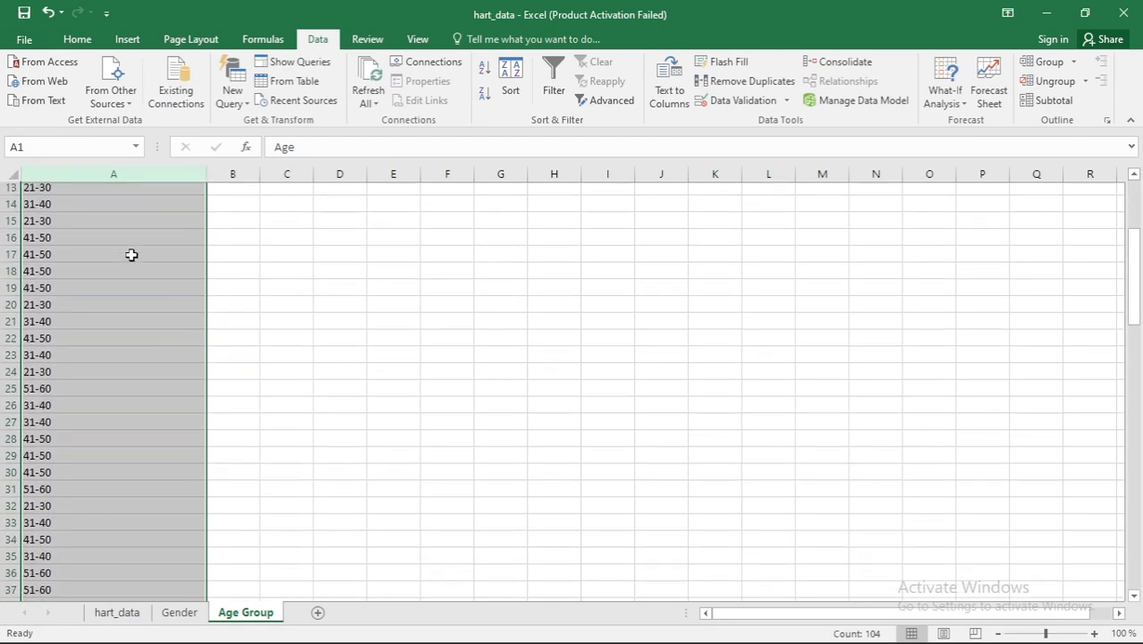
pyautogui.scroll(1, 131, 256)
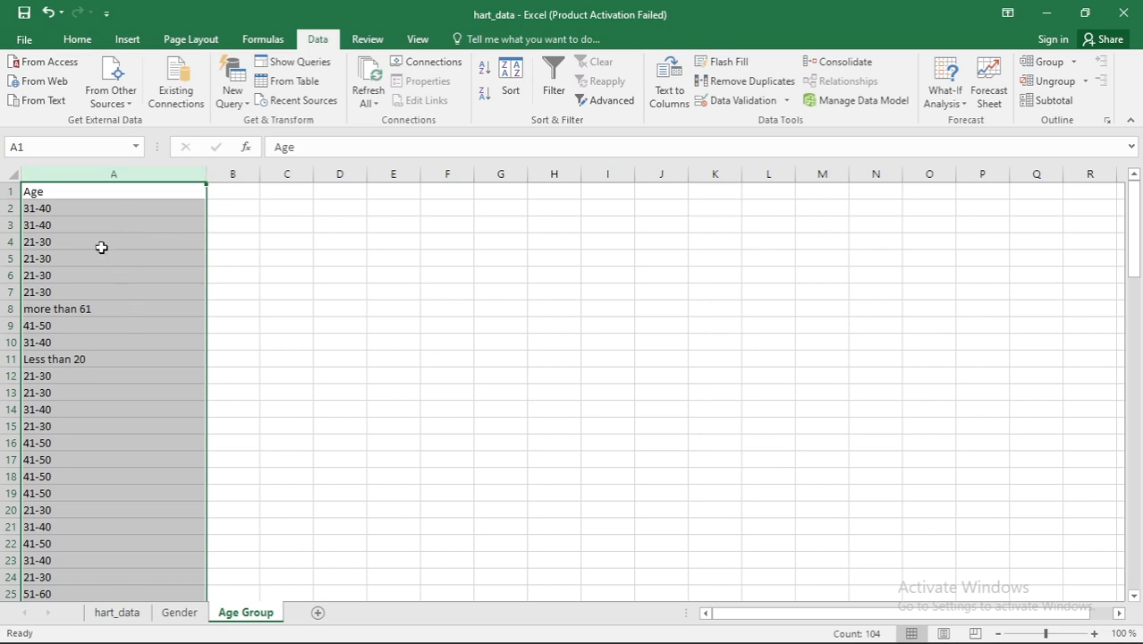
pyautogui.click(129, 210)
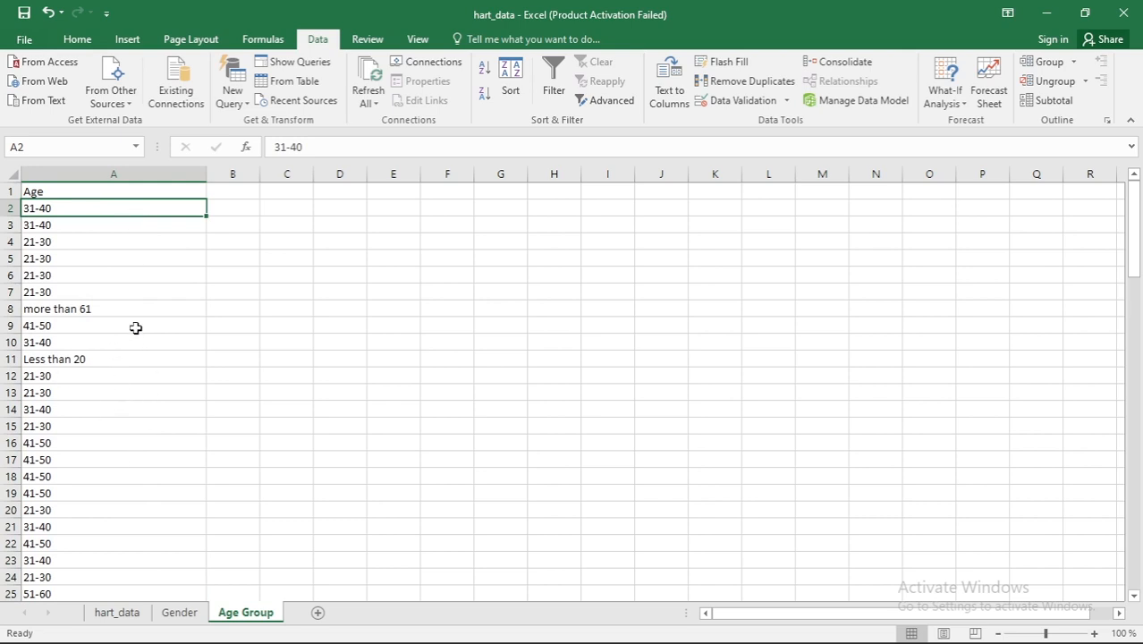
pyautogui.scroll(-3, 135, 328)
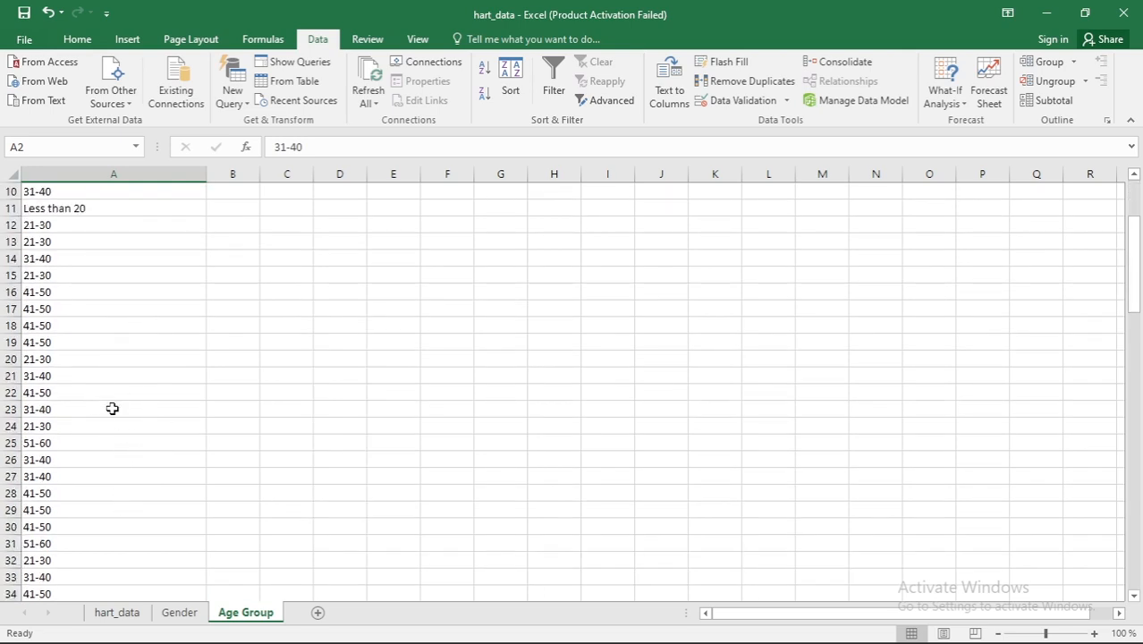
pyautogui.scroll(-4, 112, 409)
pyautogui.click(105, 526)
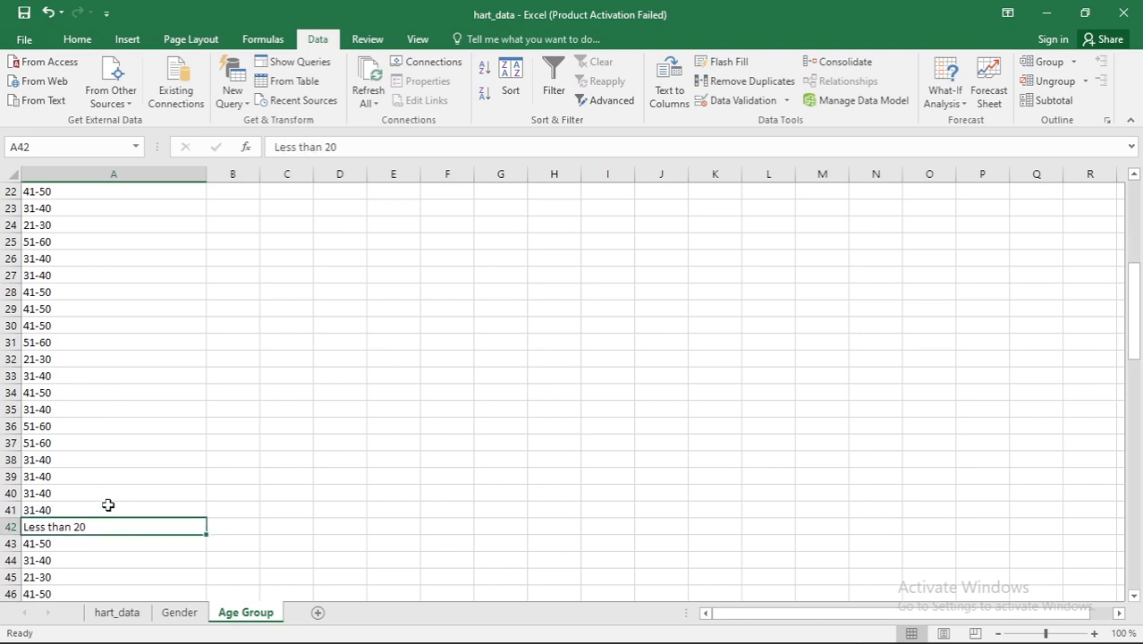
pyautogui.scroll(7, 109, 468)
pyautogui.scroll(-1, 110, 468)
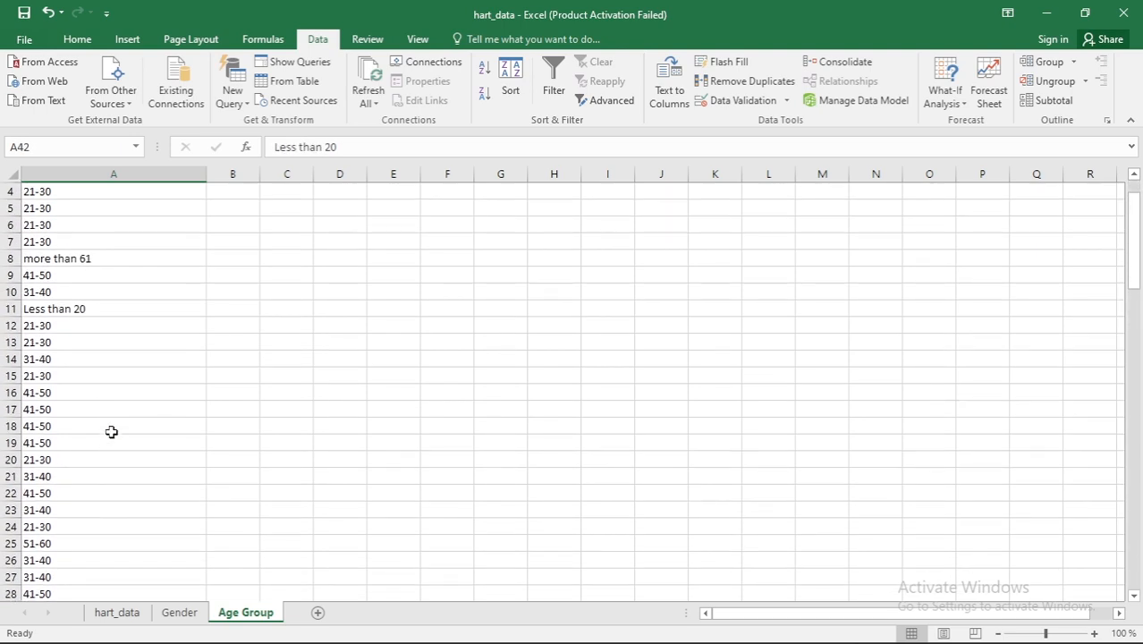
pyautogui.scroll(1, 118, 504)
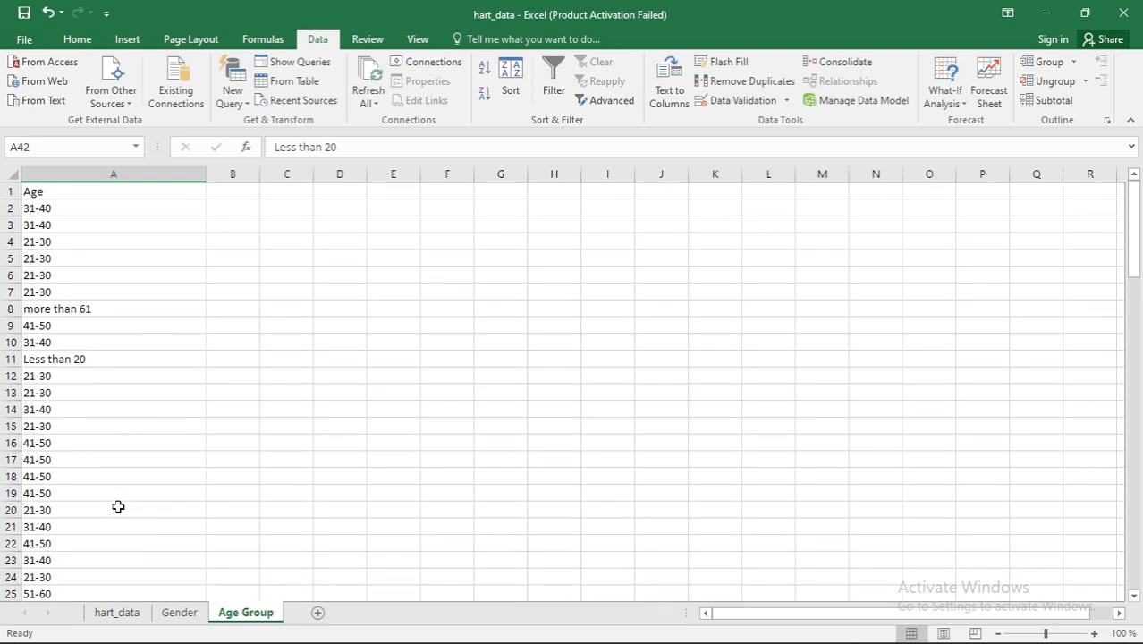
pyautogui.click(126, 213)
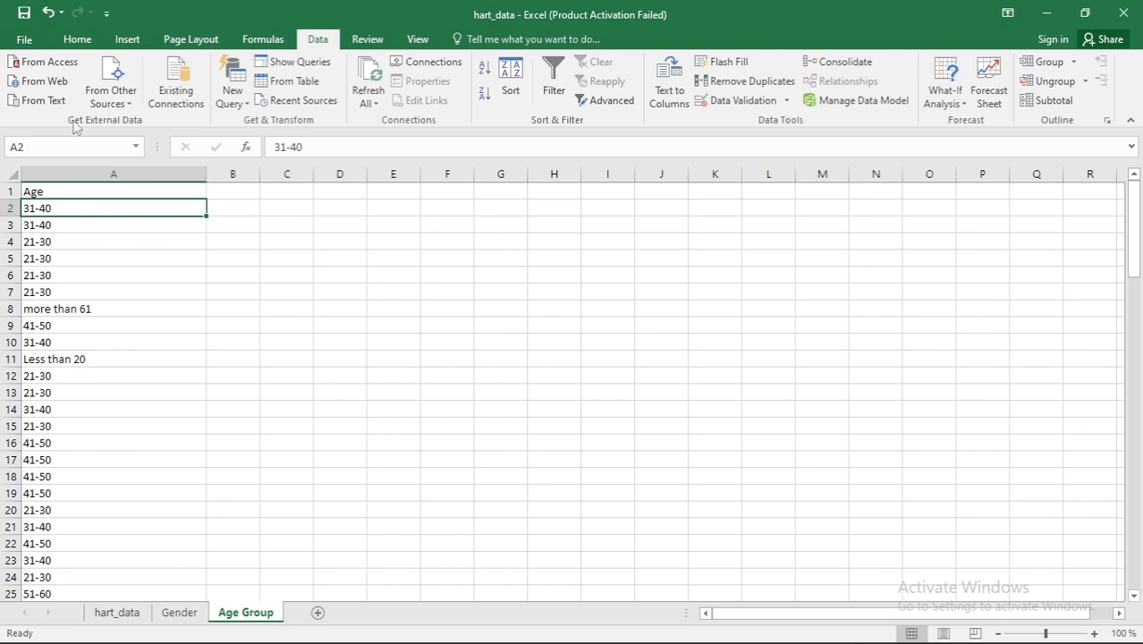
pyautogui.click(89, 41)
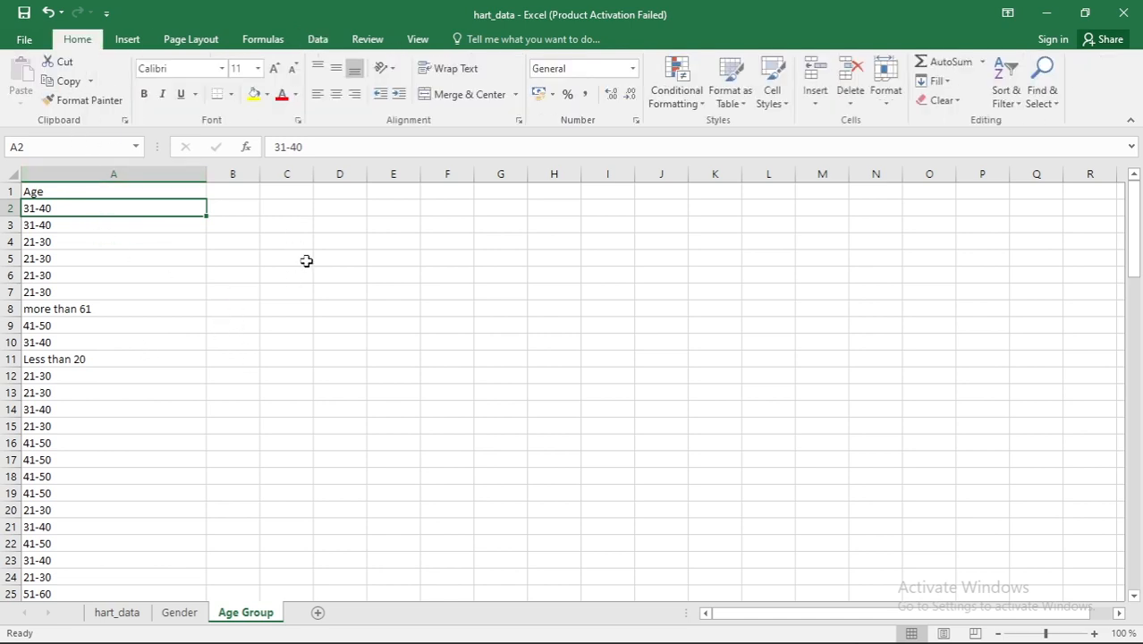
pyautogui.click(317, 41)
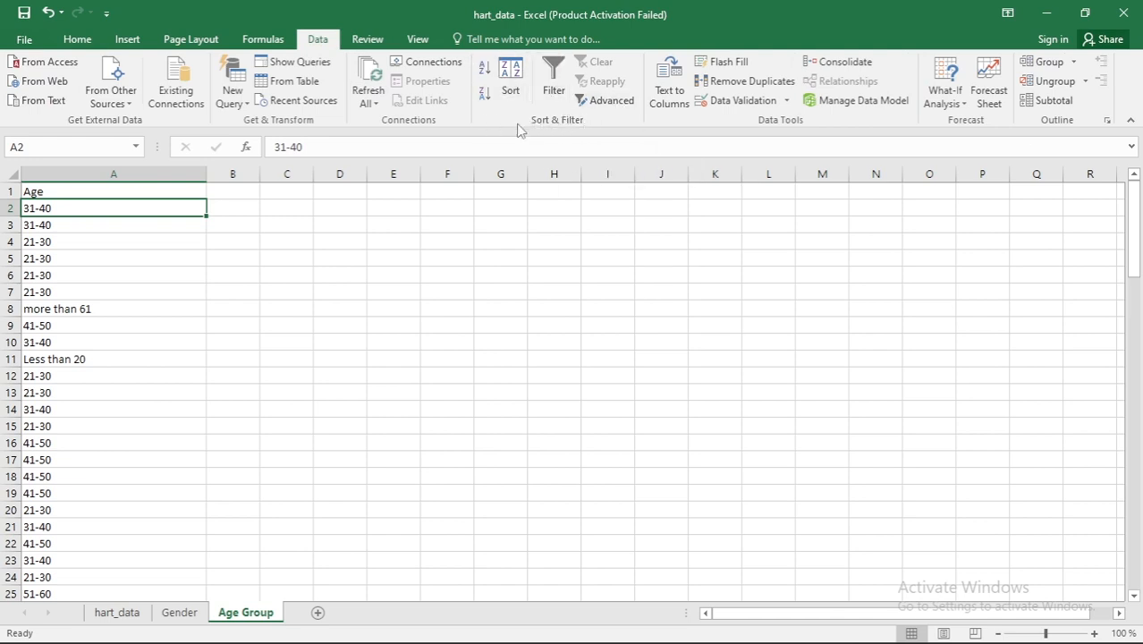
pyautogui.click(605, 101)
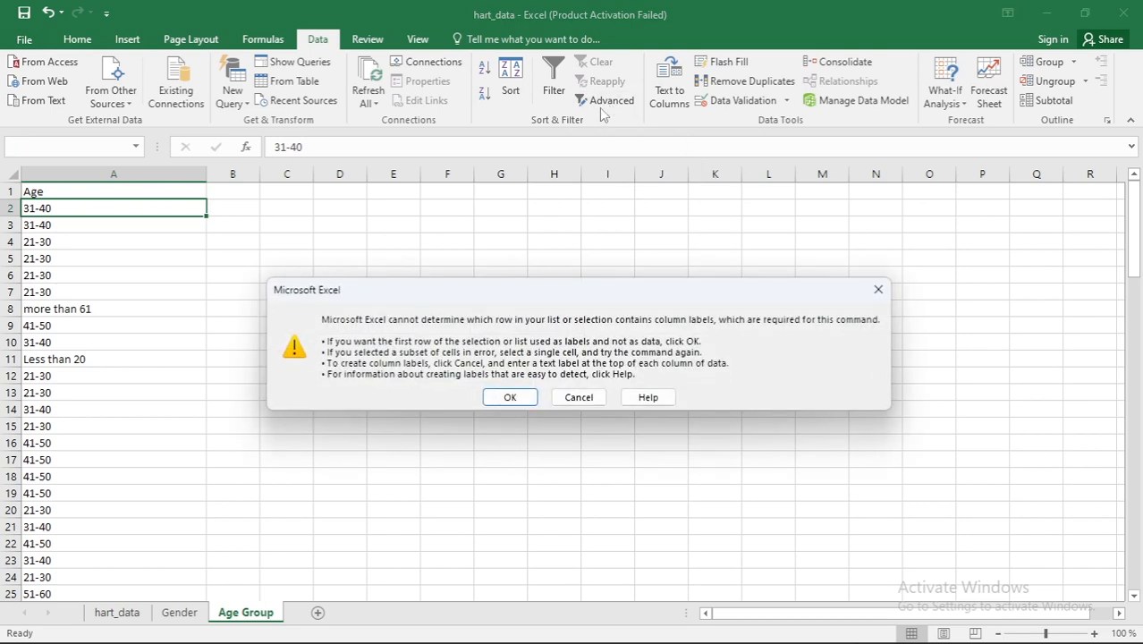
pyautogui.click(510, 399)
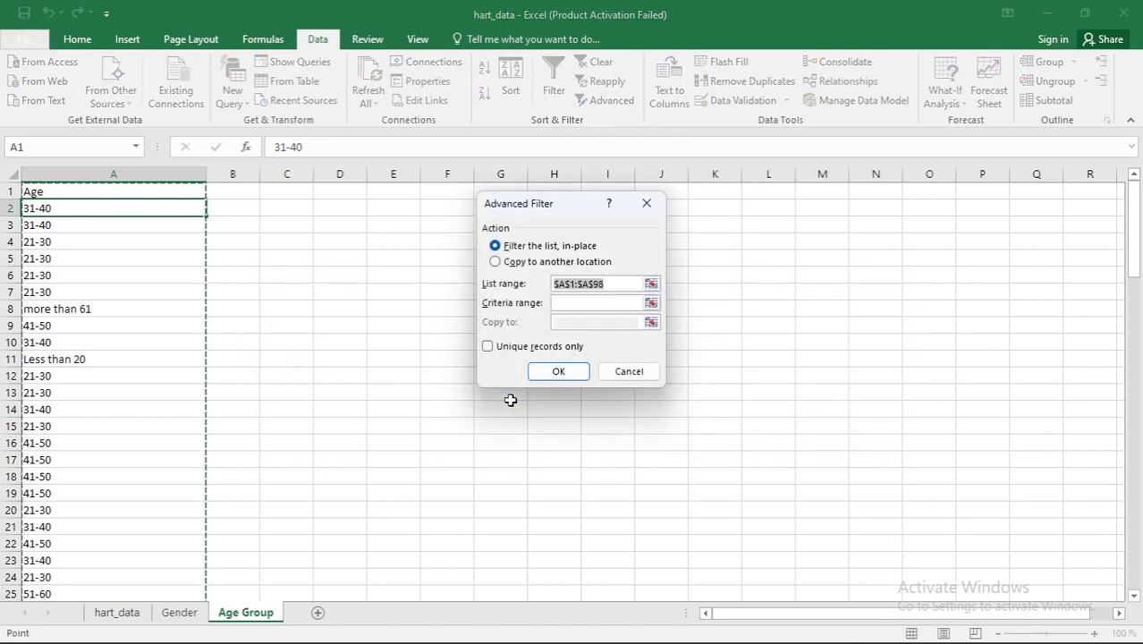
pyautogui.click(164, 174)
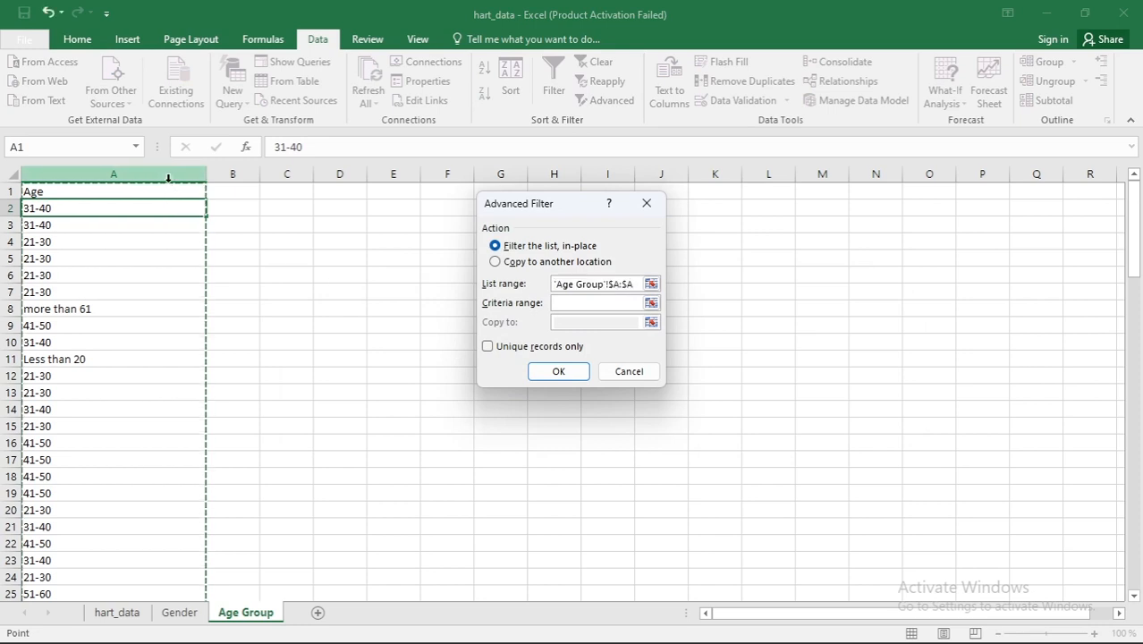
pyautogui.click(626, 372)
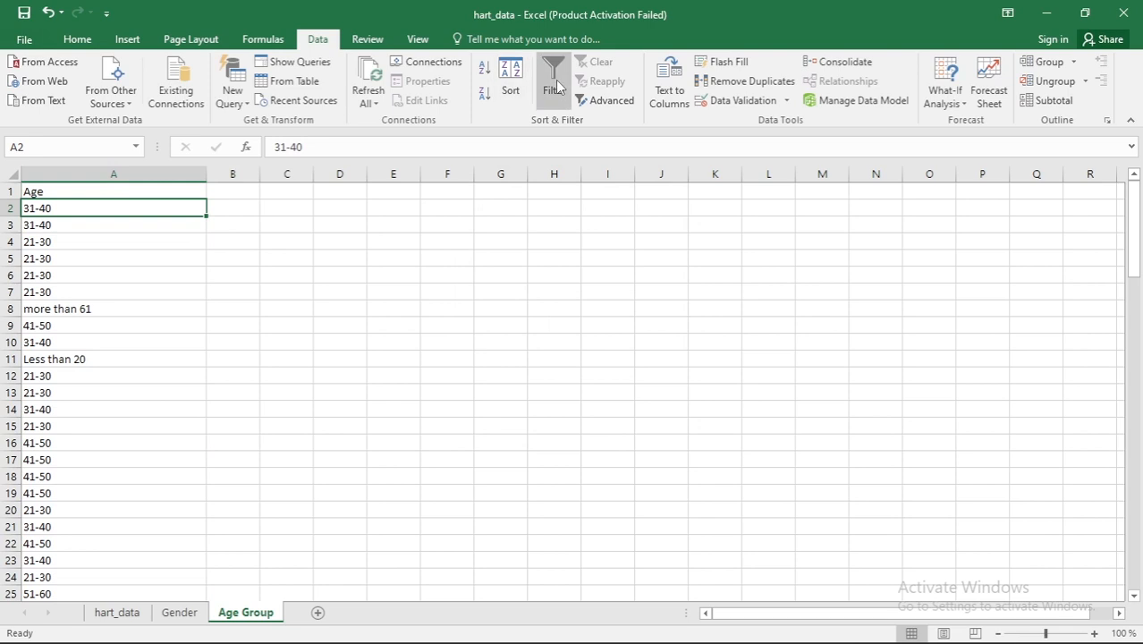
# Step: Set up an Advanced Filter on A1:A98 that copies to another location, using A2:A105 as the criteria range
pyautogui.click(599, 103)
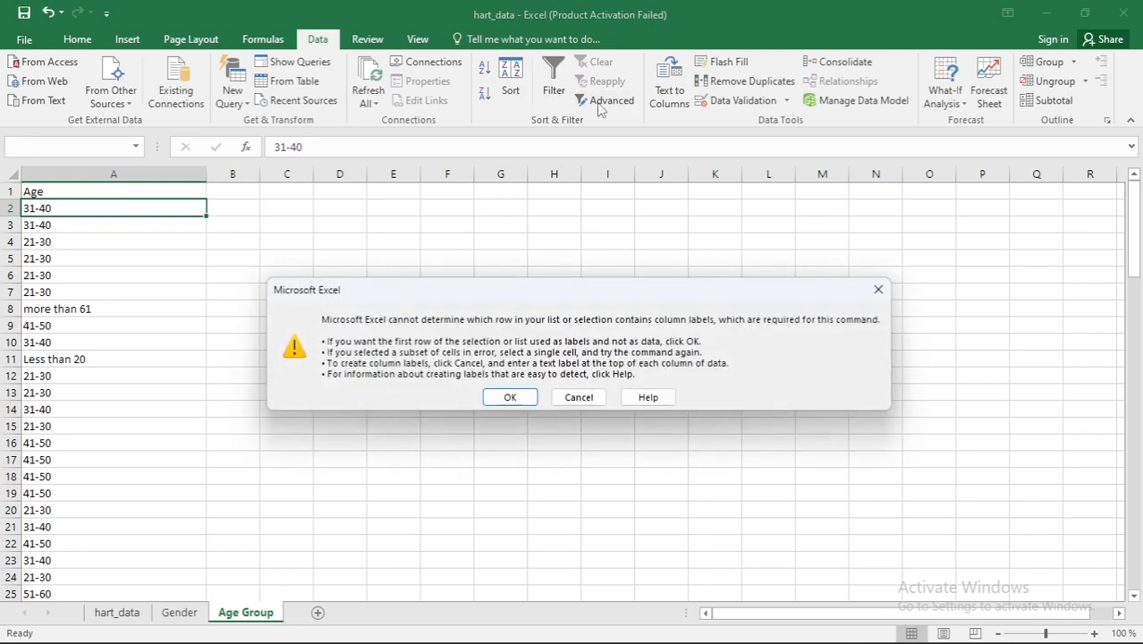
pyautogui.click(510, 397)
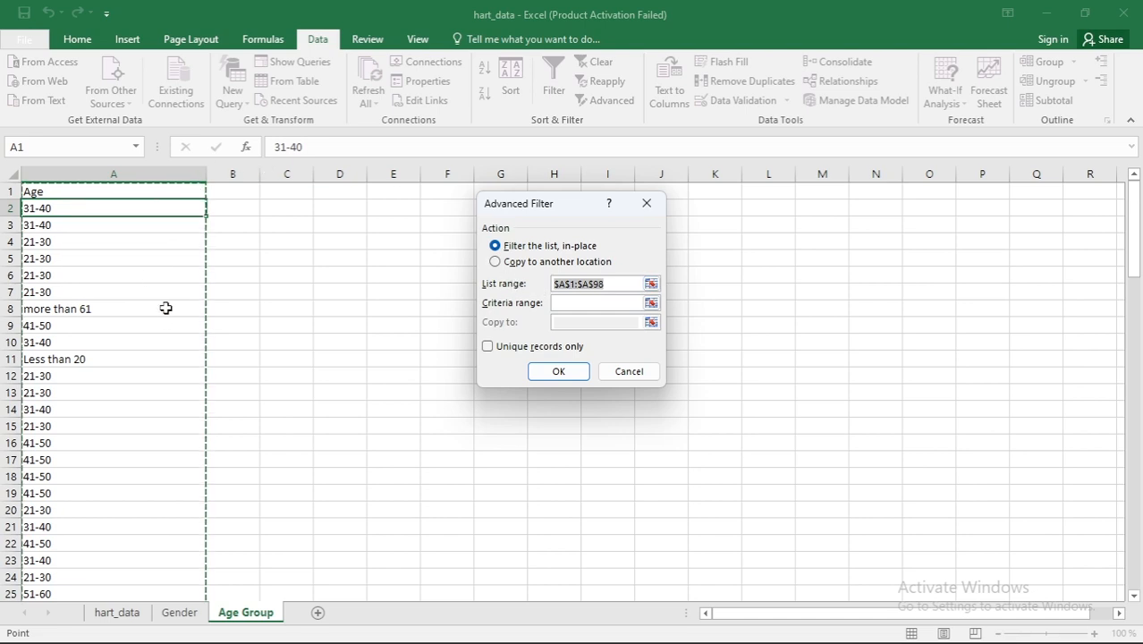
pyautogui.click(566, 304)
pyautogui.moveTo(533, 208); pyautogui.dragTo(512, 170)
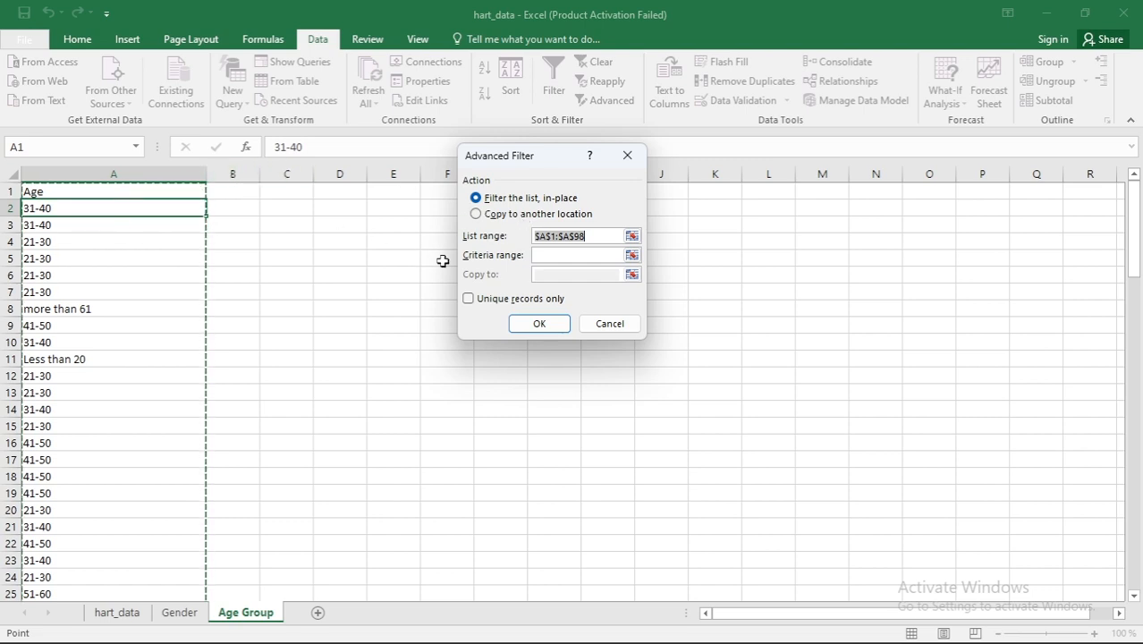
pyautogui.click(477, 215)
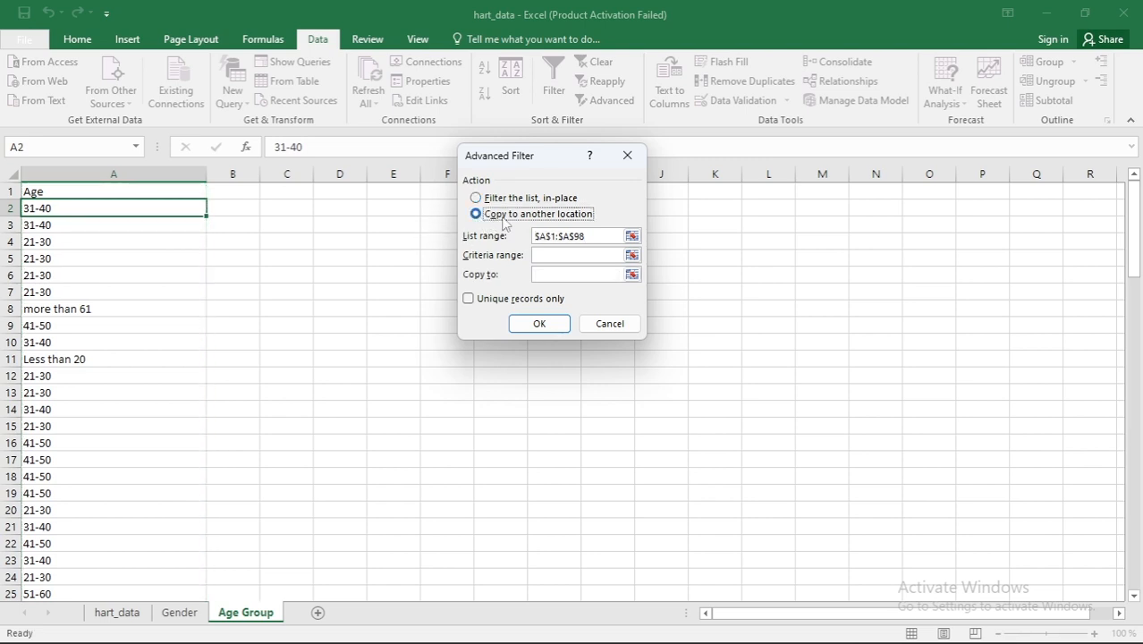
pyautogui.click(555, 255)
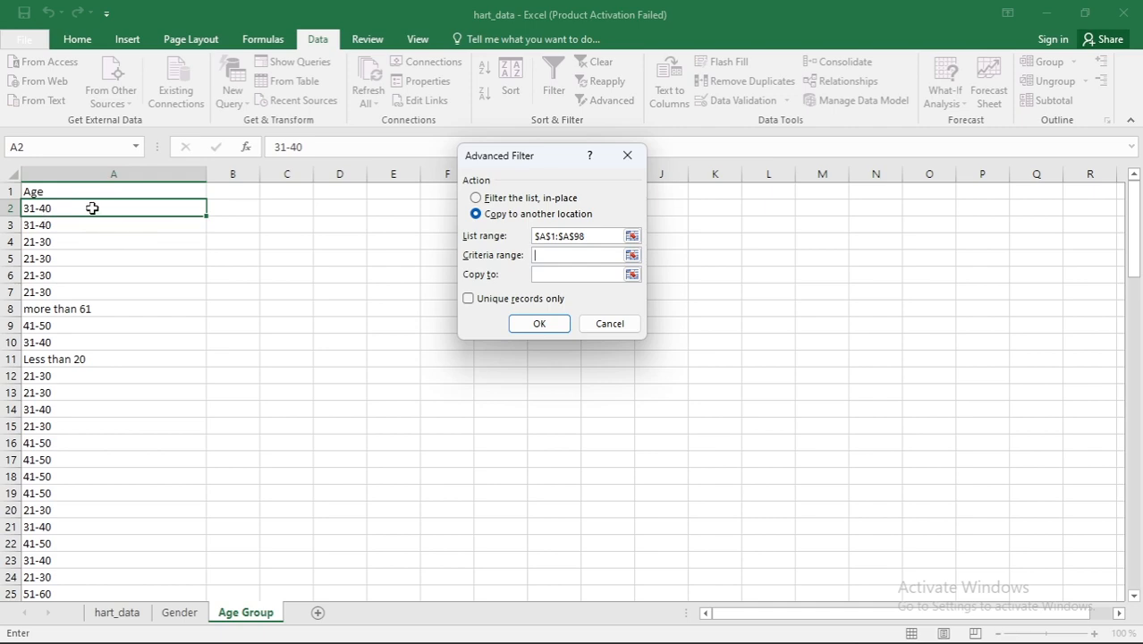
pyautogui.moveTo(89, 208); pyautogui.dragTo(81, 505)
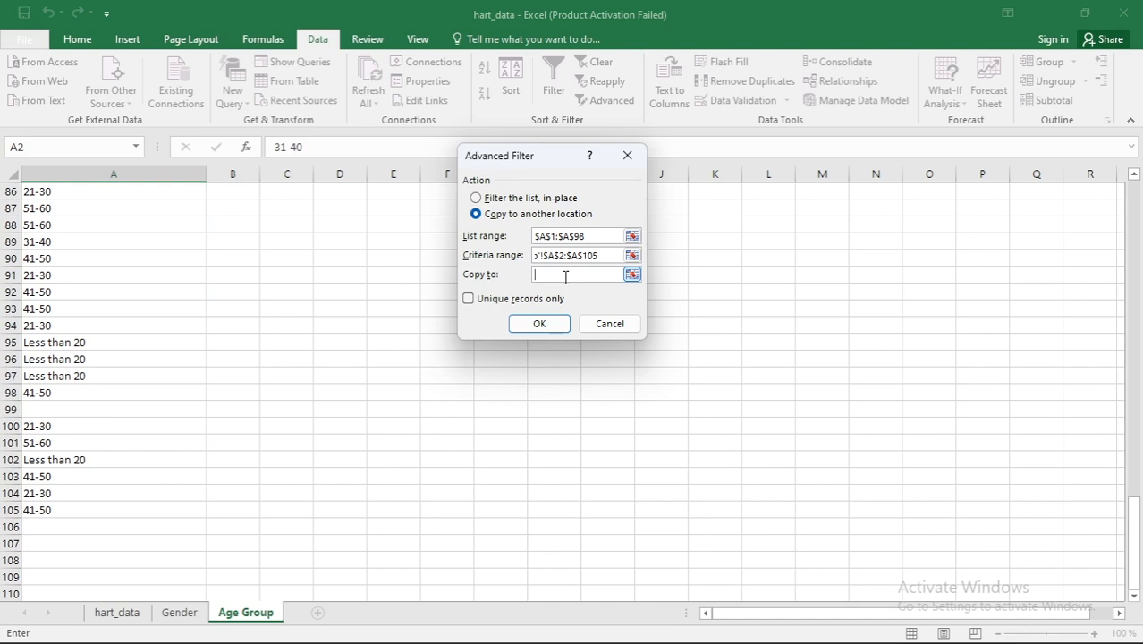
# Step: Set column B as the copy destination, restrict the output to unique records only, and run the filter
pyautogui.click(240, 167)
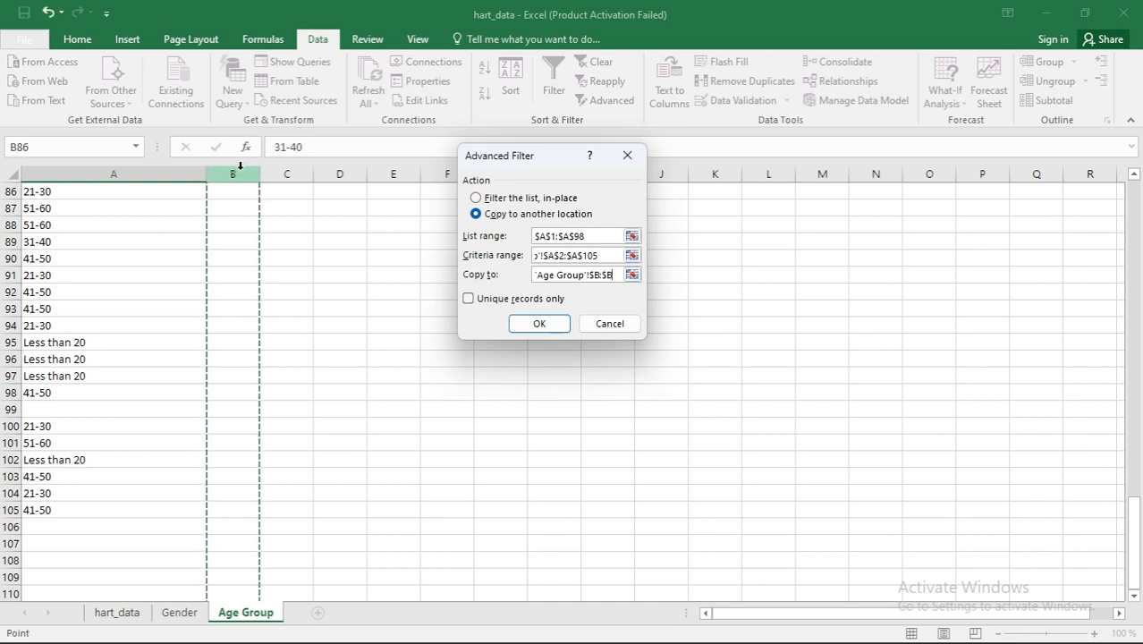
pyautogui.click(468, 299)
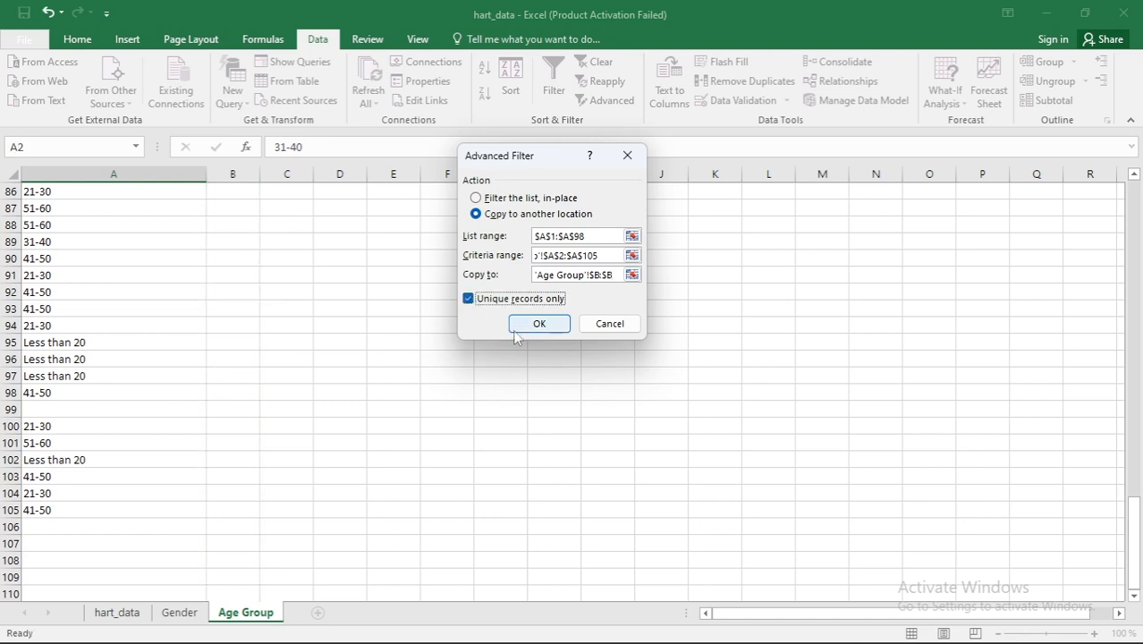
pyautogui.click(520, 324)
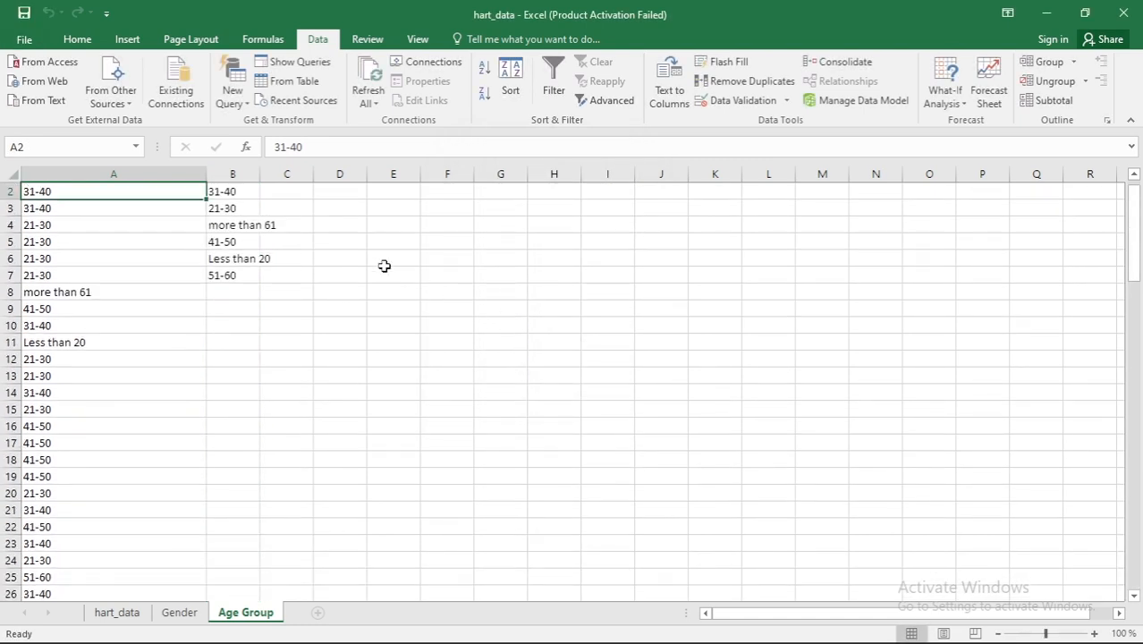
# Step: Review each extracted age group in cells B2 through B7 against the original Age column
pyautogui.click(242, 191)
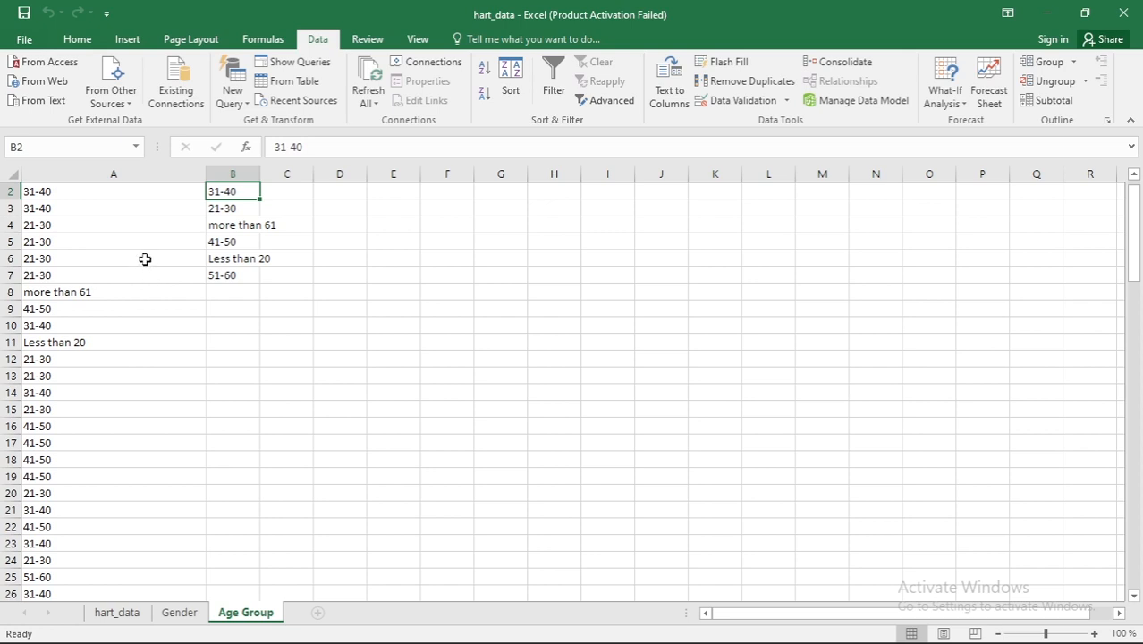
pyautogui.click(232, 209)
pyautogui.click(231, 228)
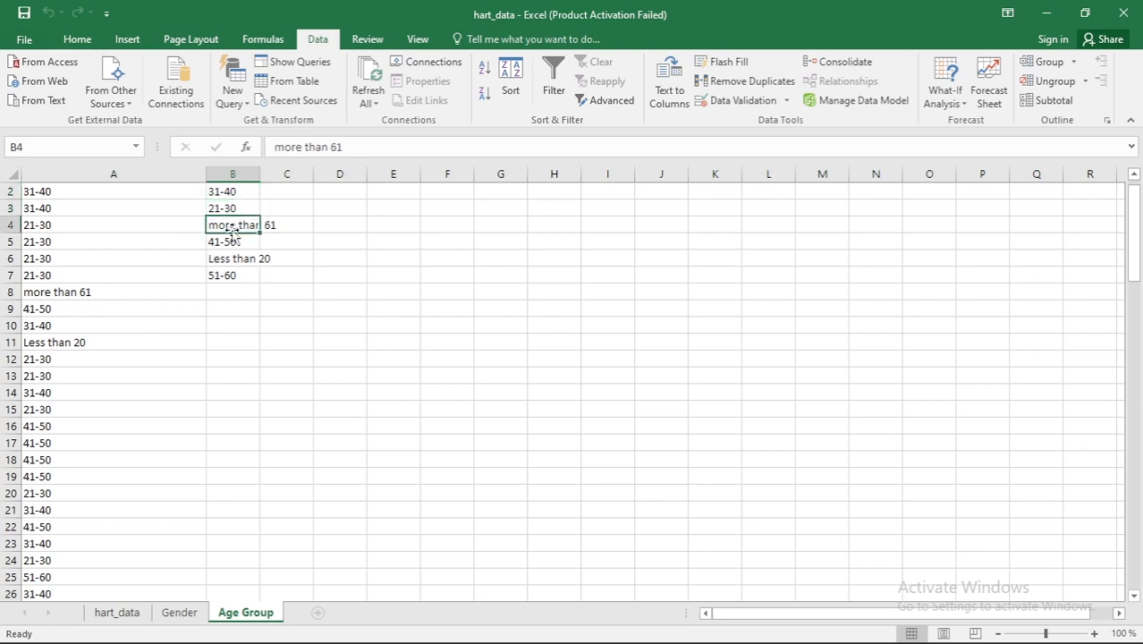
pyautogui.click(229, 244)
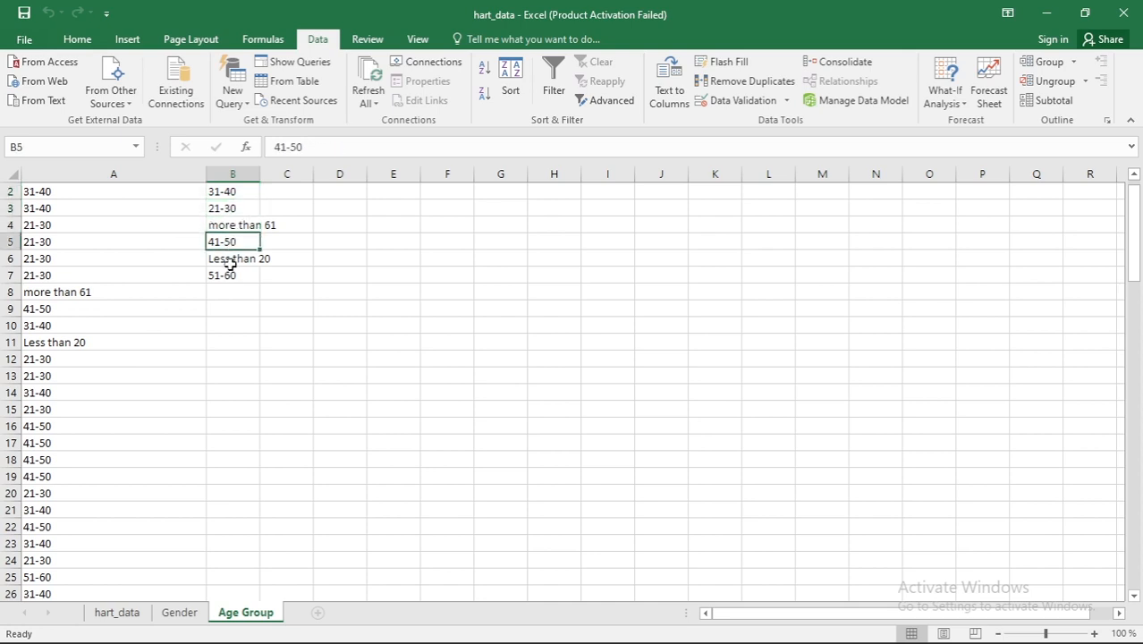
pyautogui.click(230, 261)
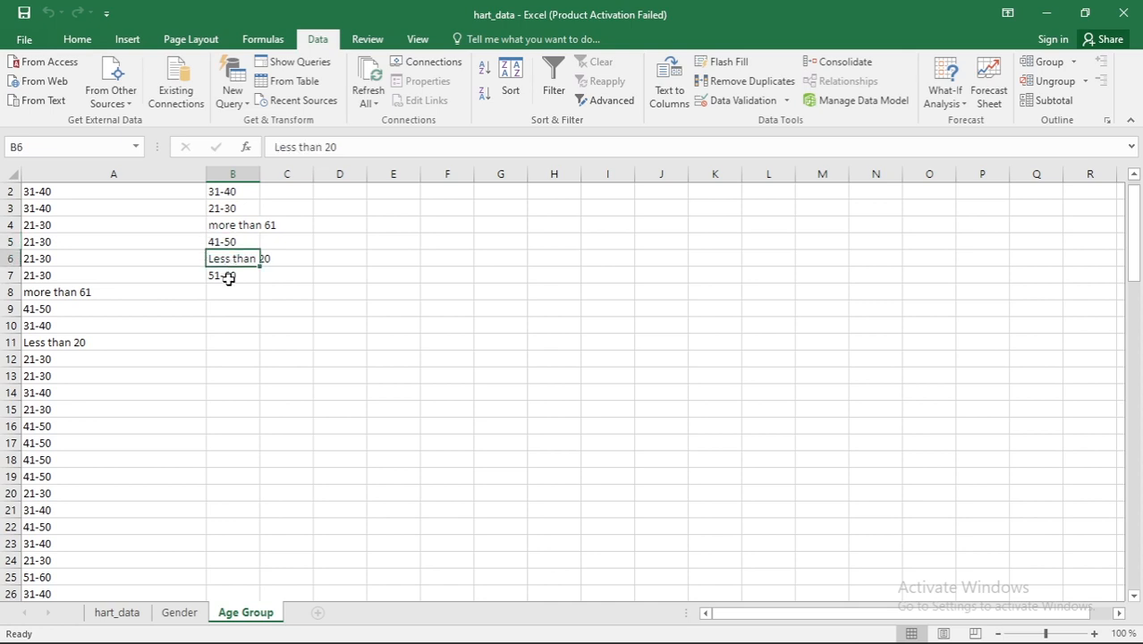
pyautogui.click(229, 278)
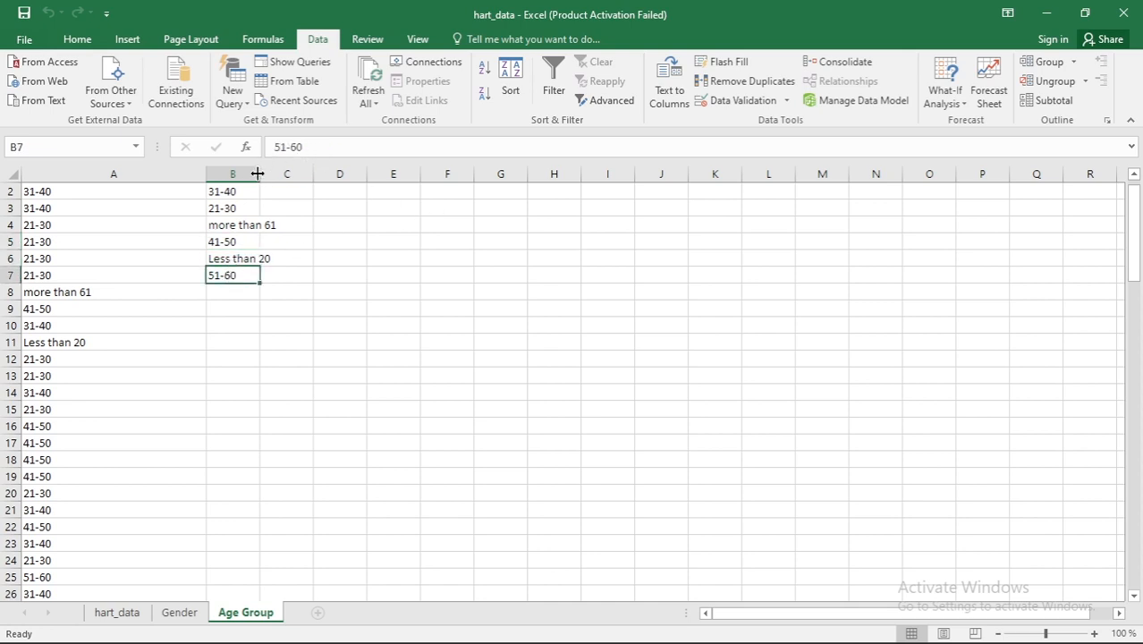
# Step: Widen column B so its longest age-group labels fit, and widen the empty column C beside it
pyautogui.moveTo(257, 173); pyautogui.dragTo(330, 173)
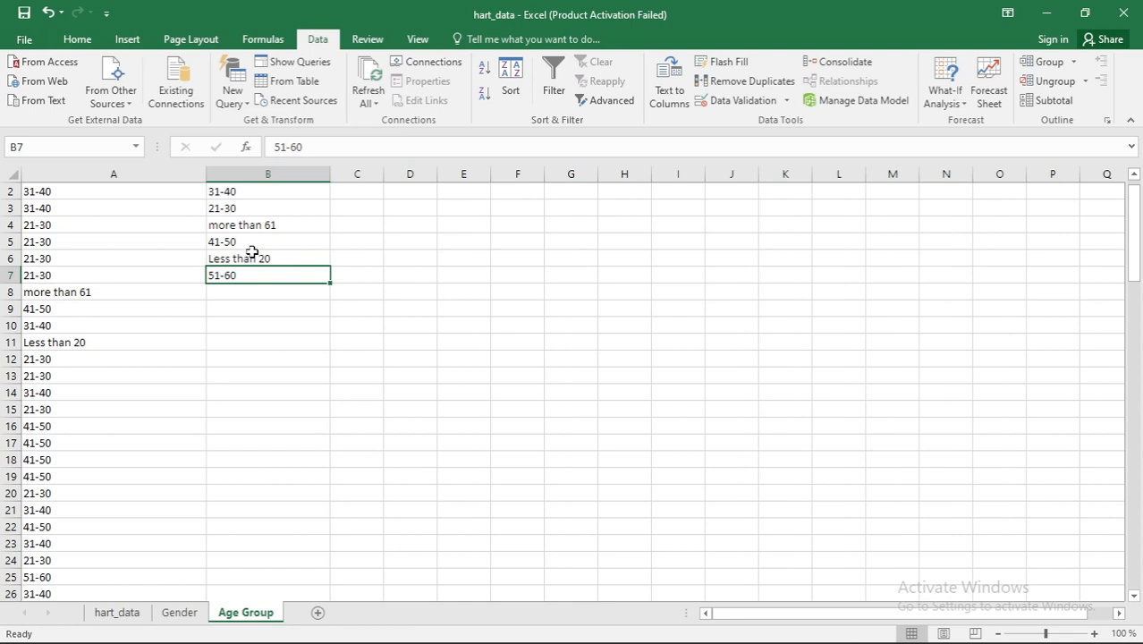
pyautogui.click(252, 210)
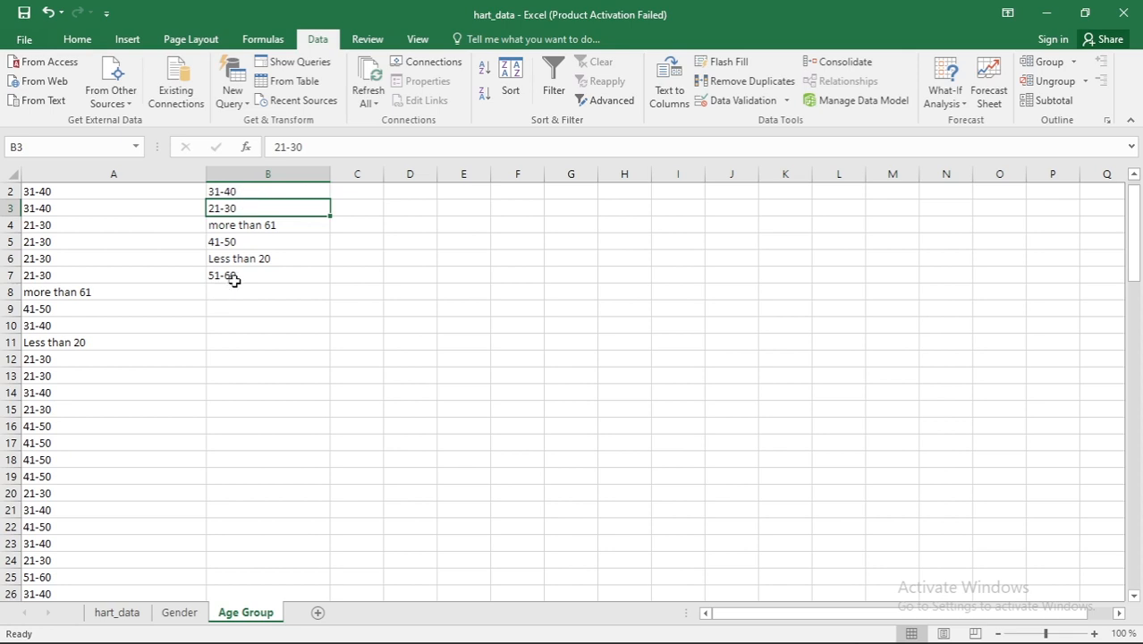
pyautogui.click(287, 191)
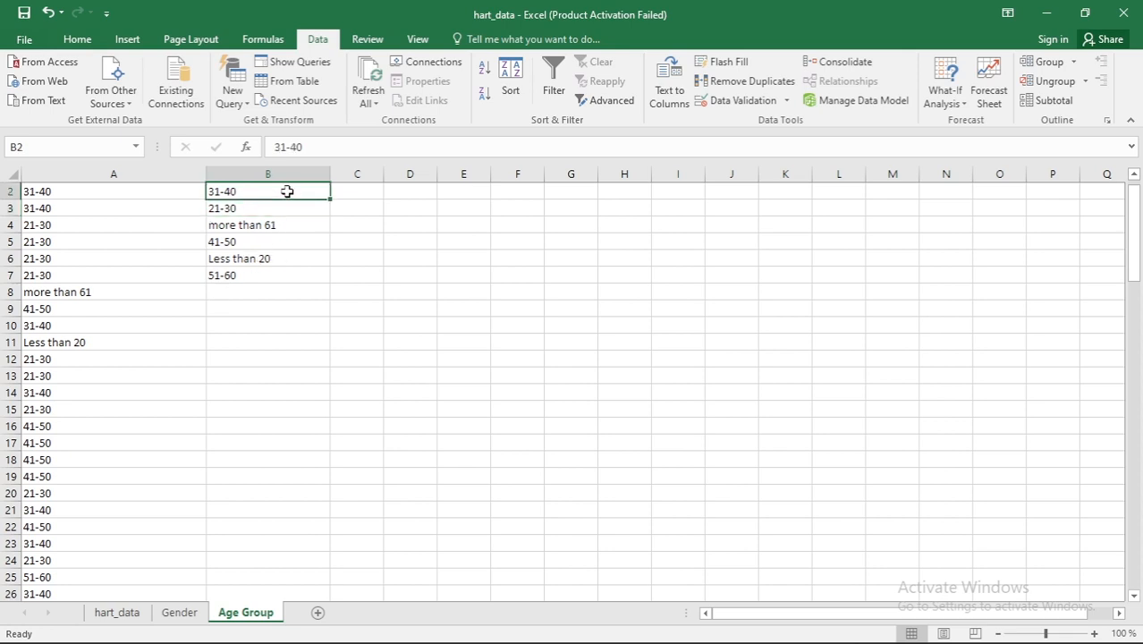
pyautogui.click(378, 194)
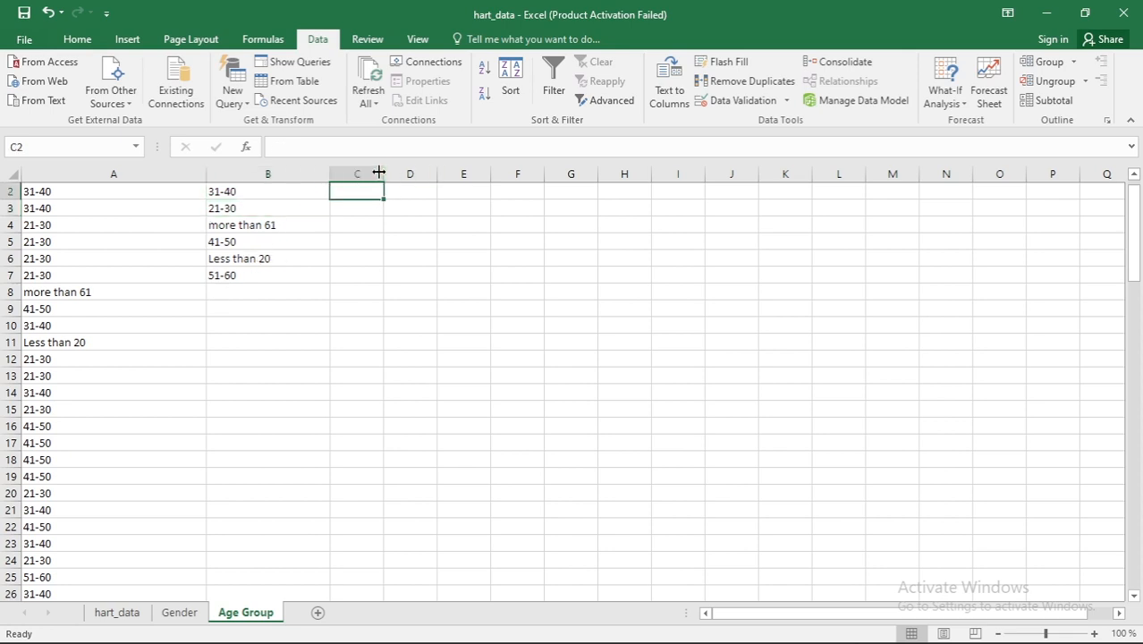
pyautogui.moveTo(383, 170); pyautogui.dragTo(465, 169)
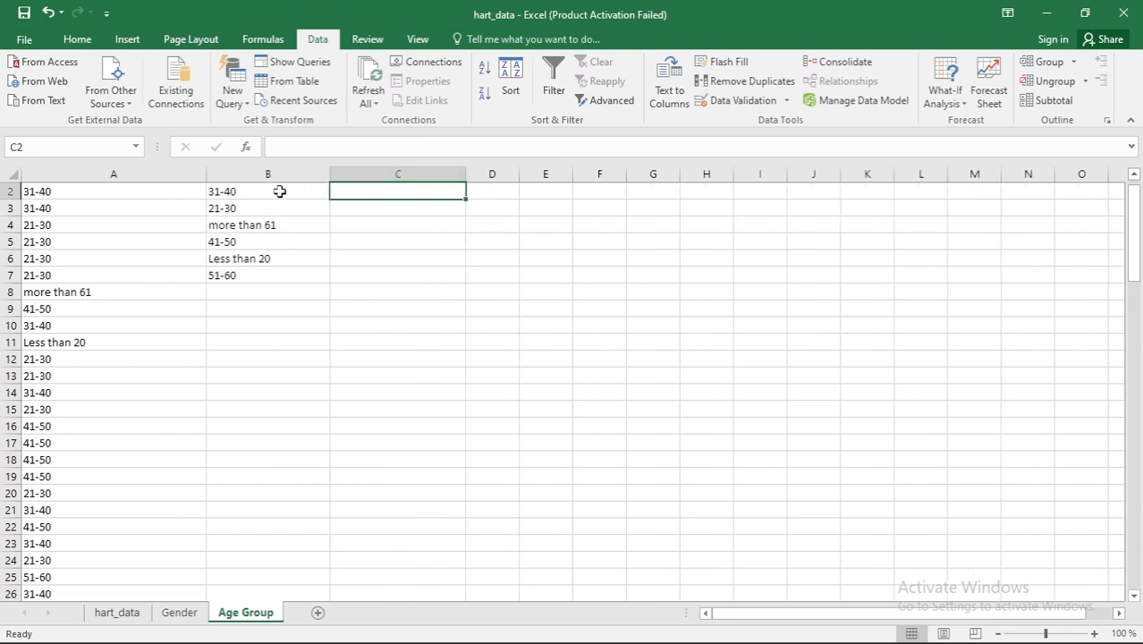
pyautogui.click(257, 192)
pyautogui.click(256, 210)
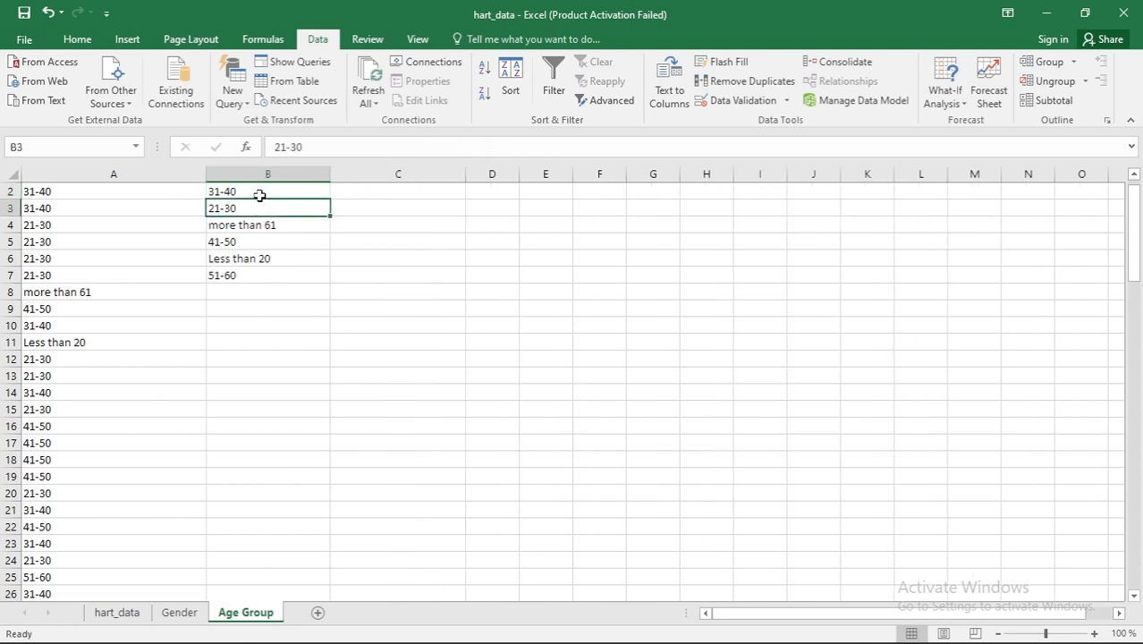
pyautogui.click(257, 191)
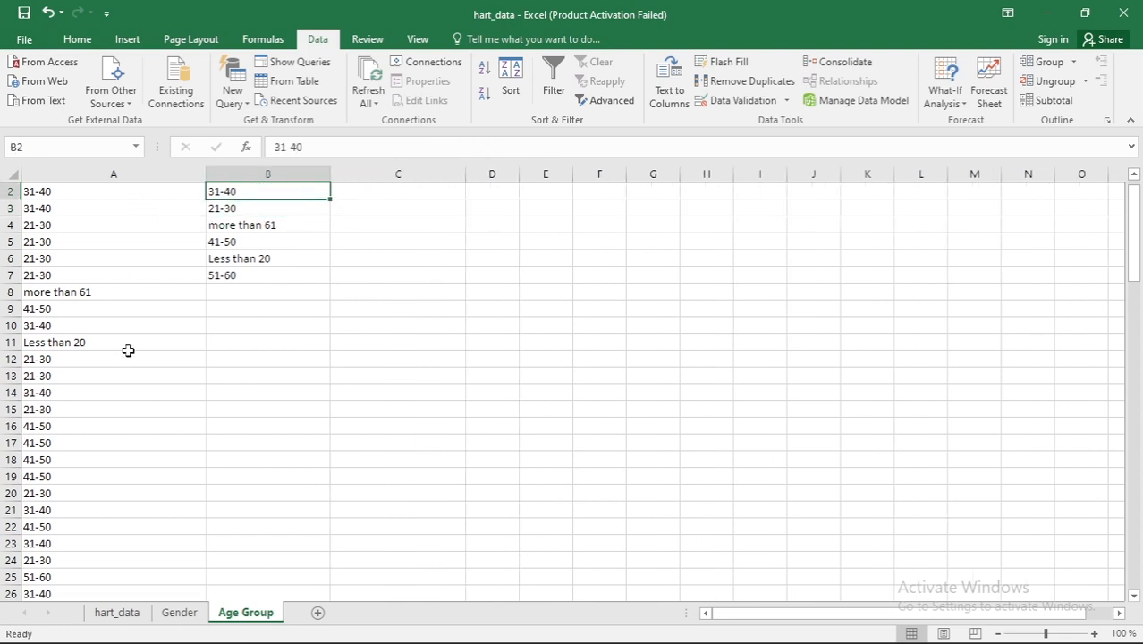
# Step: Look over the unique age groups in B2:B7 and the empty cells beside them in column C
pyautogui.click(254, 211)
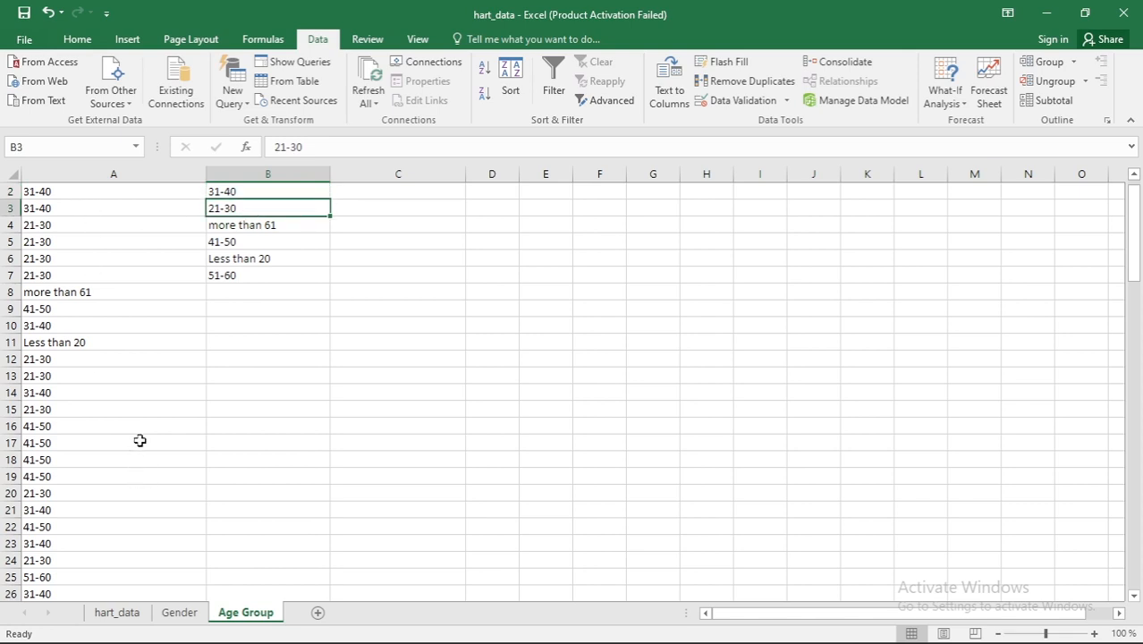
pyautogui.click(245, 279)
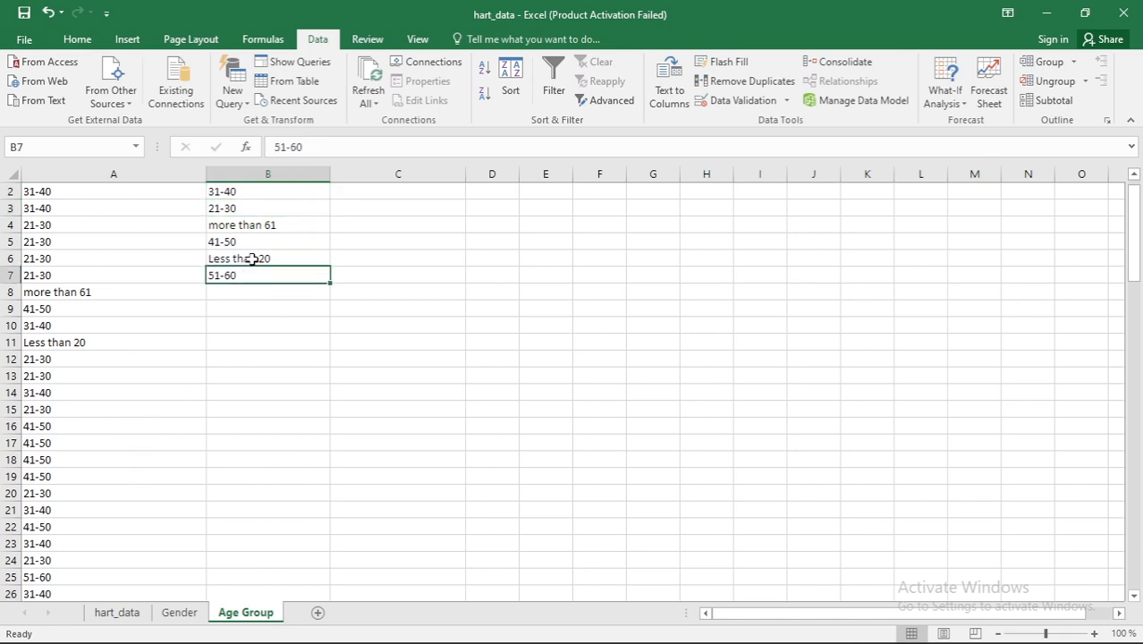
pyautogui.click(255, 258)
pyautogui.click(255, 242)
pyautogui.click(272, 227)
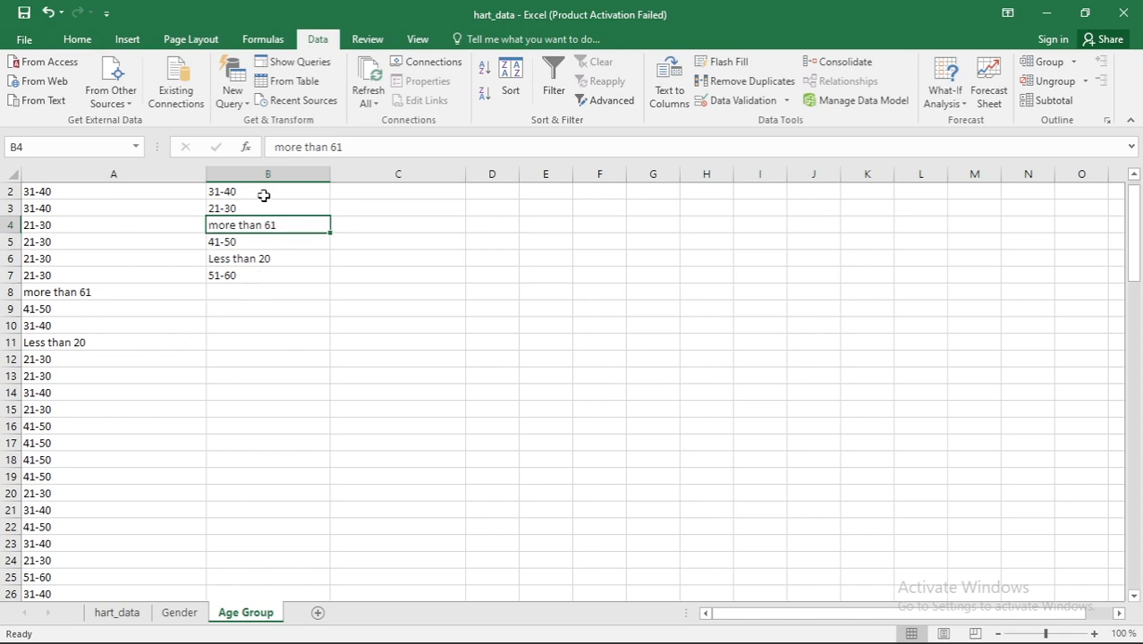
pyautogui.click(263, 193)
pyautogui.click(375, 189)
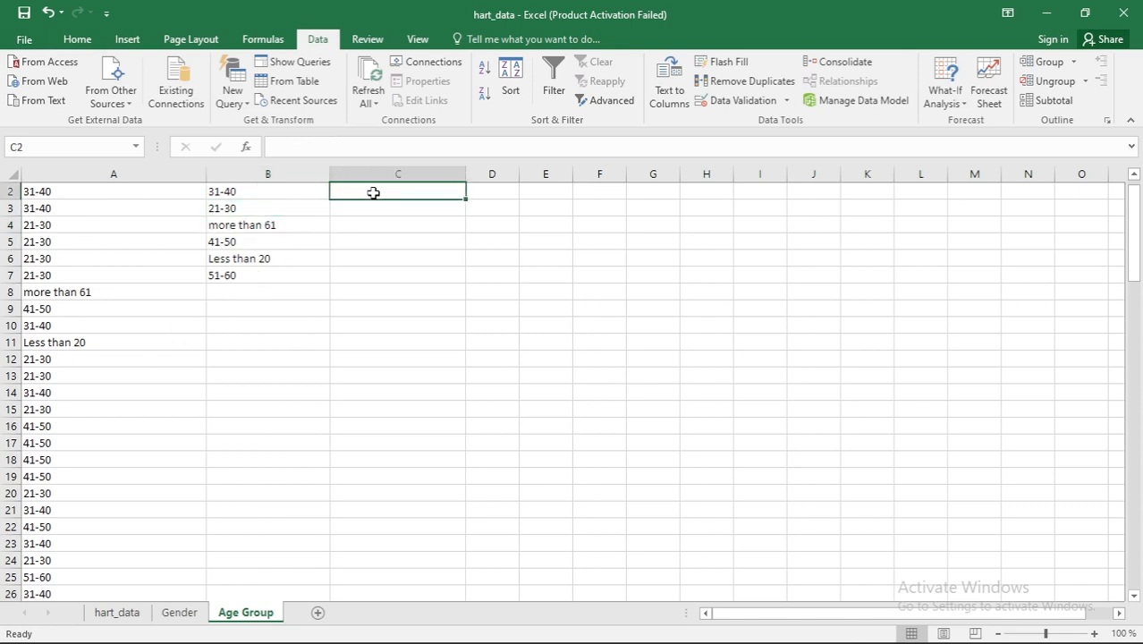
pyautogui.click(399, 175)
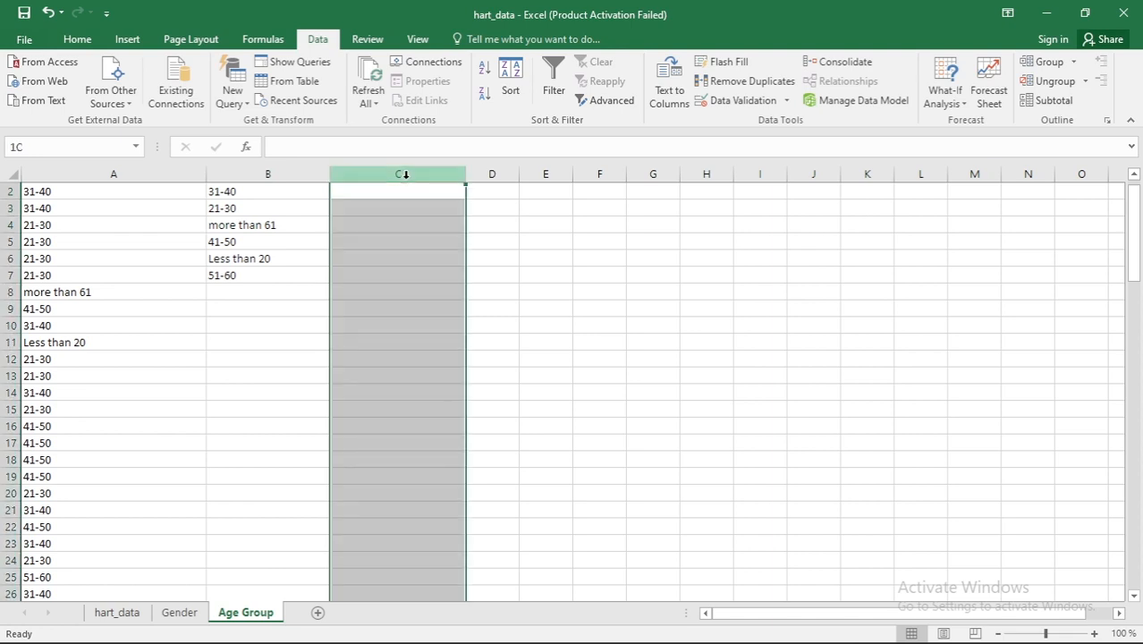
pyautogui.click(406, 197)
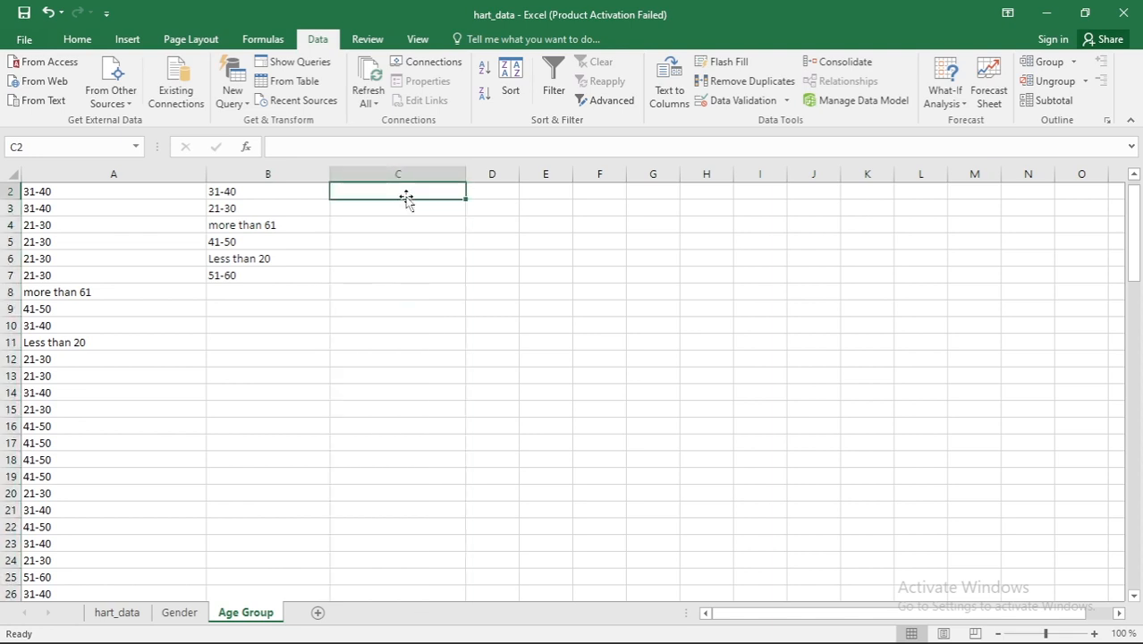
pyautogui.click(399, 279)
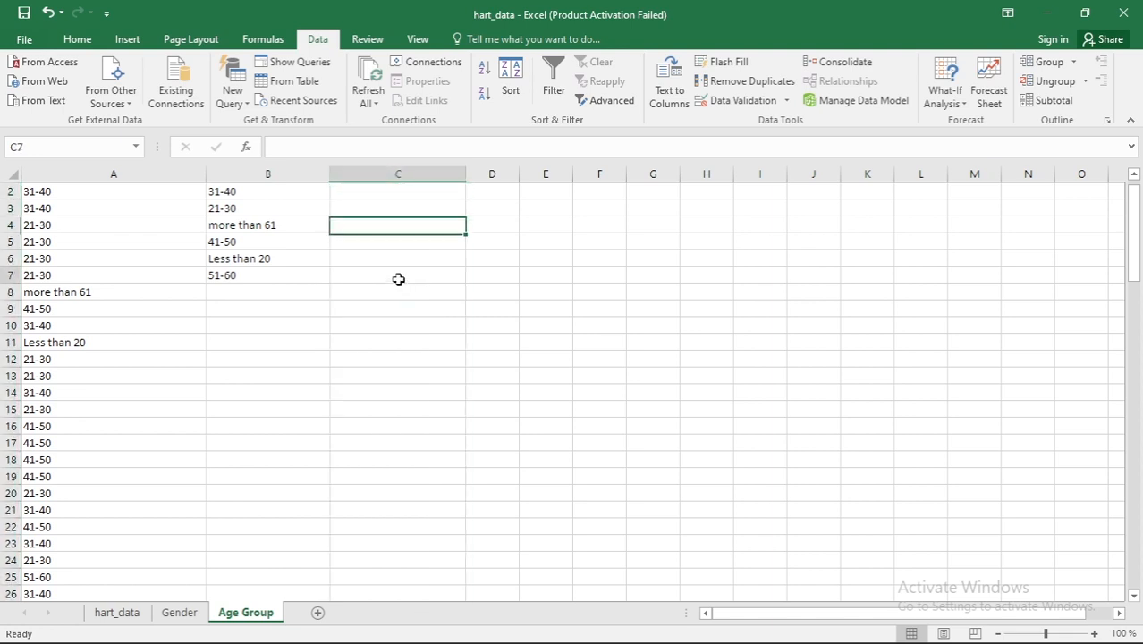
# Step: Insert a COUNTIF function in cell C2, beside the first unique age group
pyautogui.click(395, 194)
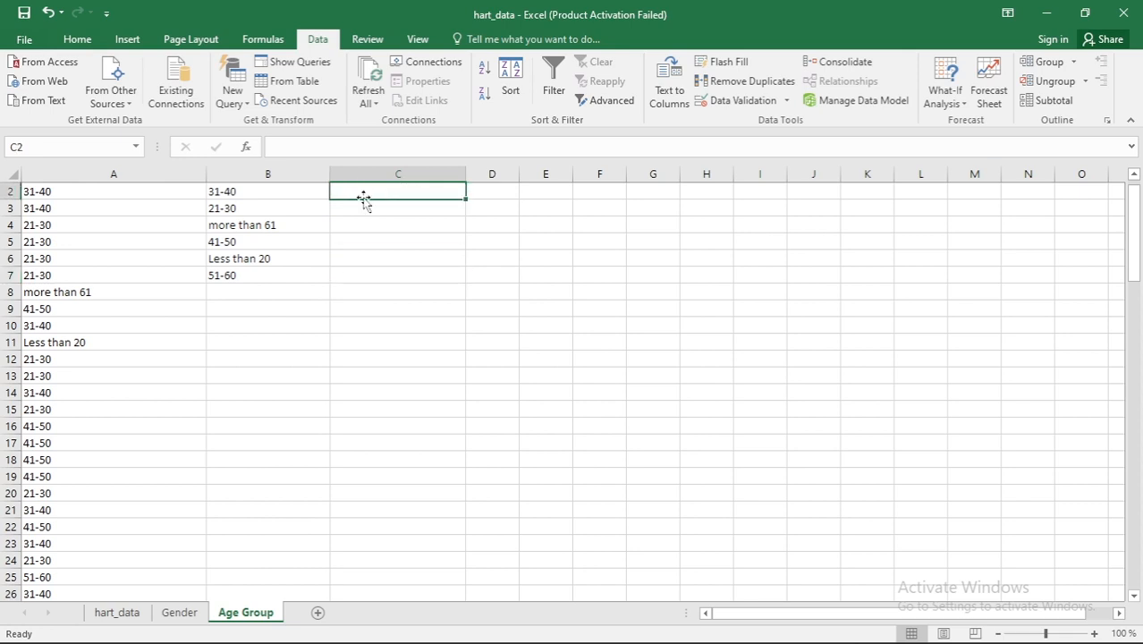
pyautogui.click(248, 148)
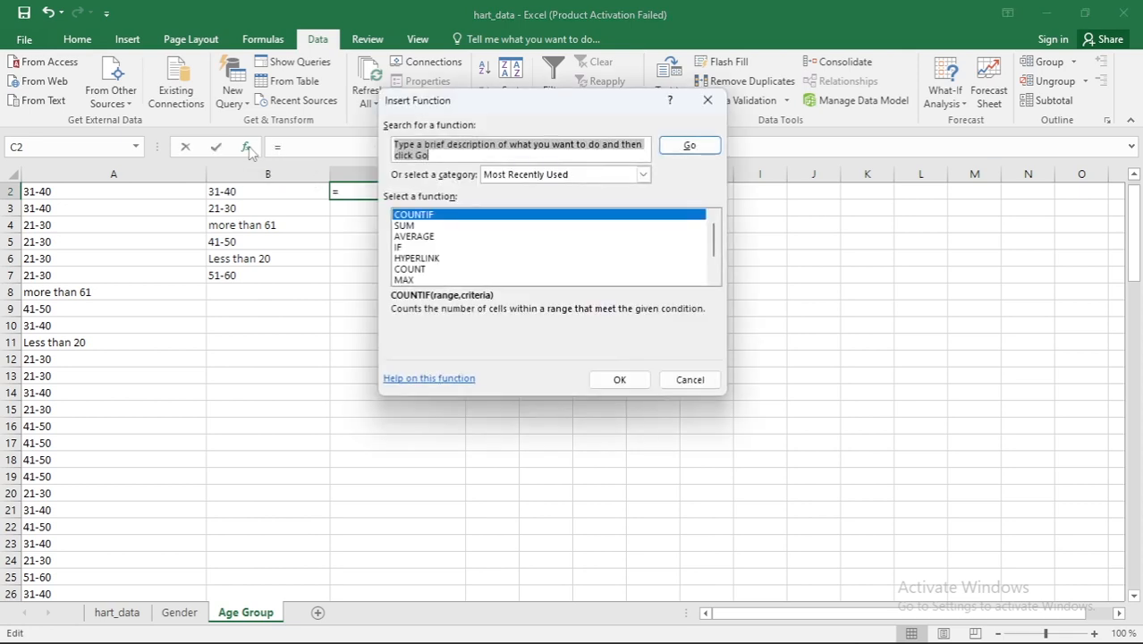
pyautogui.click(452, 217)
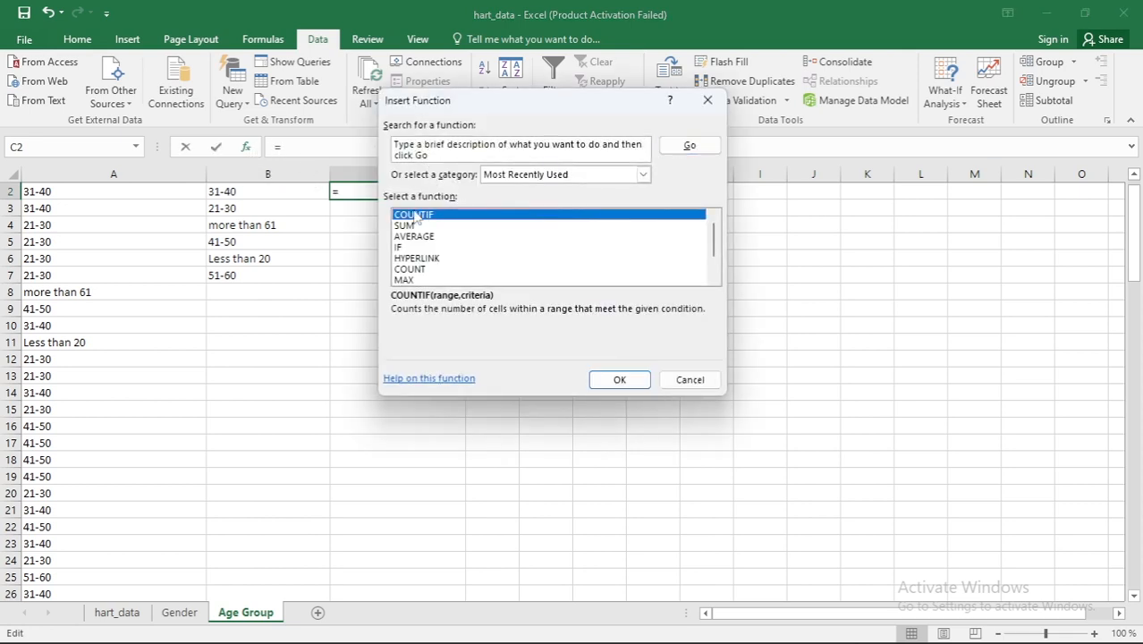
pyautogui.click(614, 379)
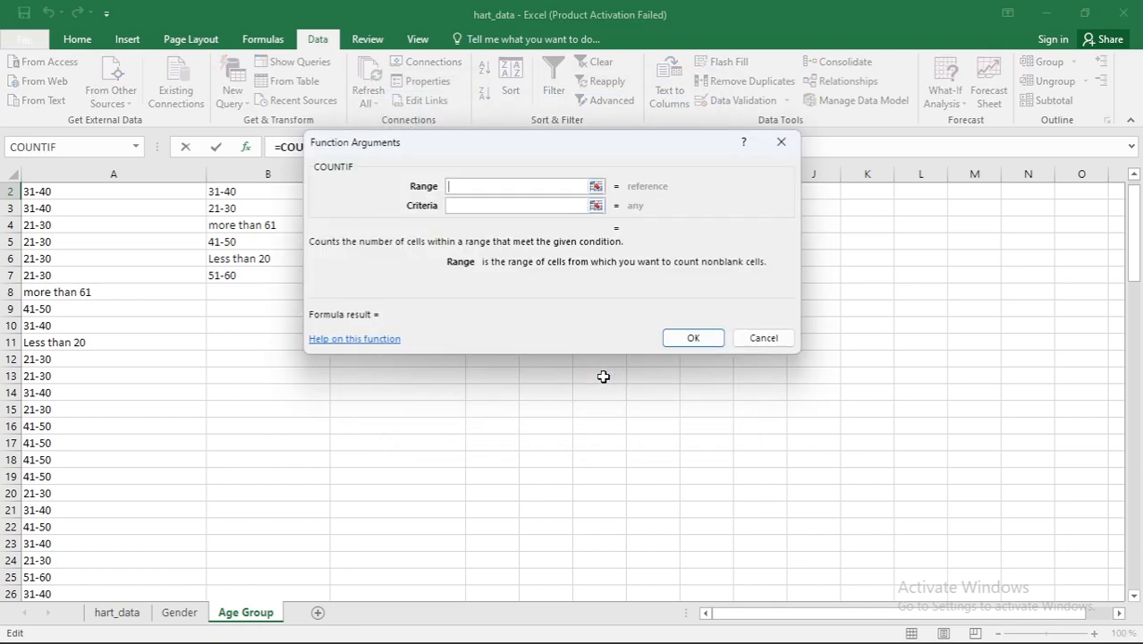
# Step: Set the COUNTIF range to A2:A105 and its criteria to B2, and confirm the formula
pyautogui.moveTo(391, 138); pyautogui.dragTo(544, 140)
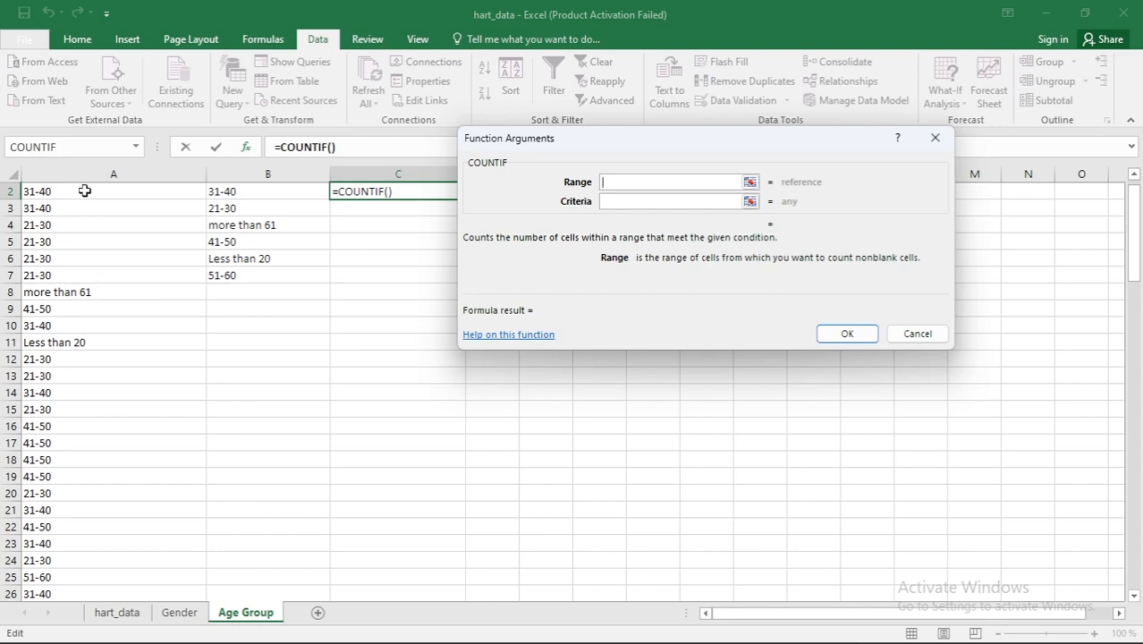
pyautogui.moveTo(85, 190); pyautogui.dragTo(56, 524)
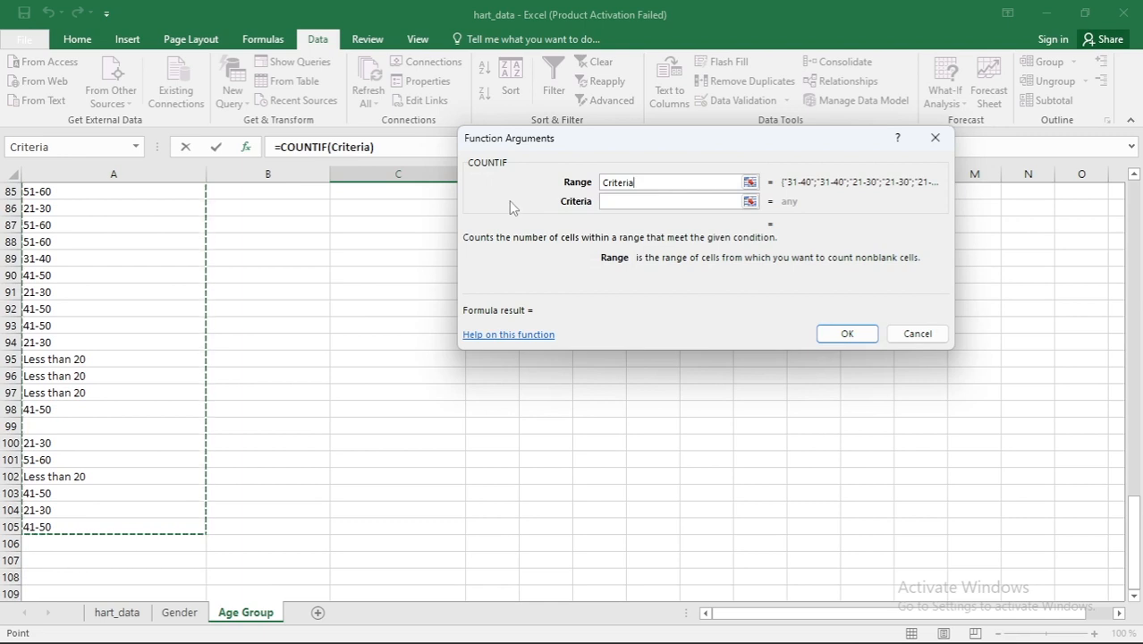
pyautogui.click(621, 201)
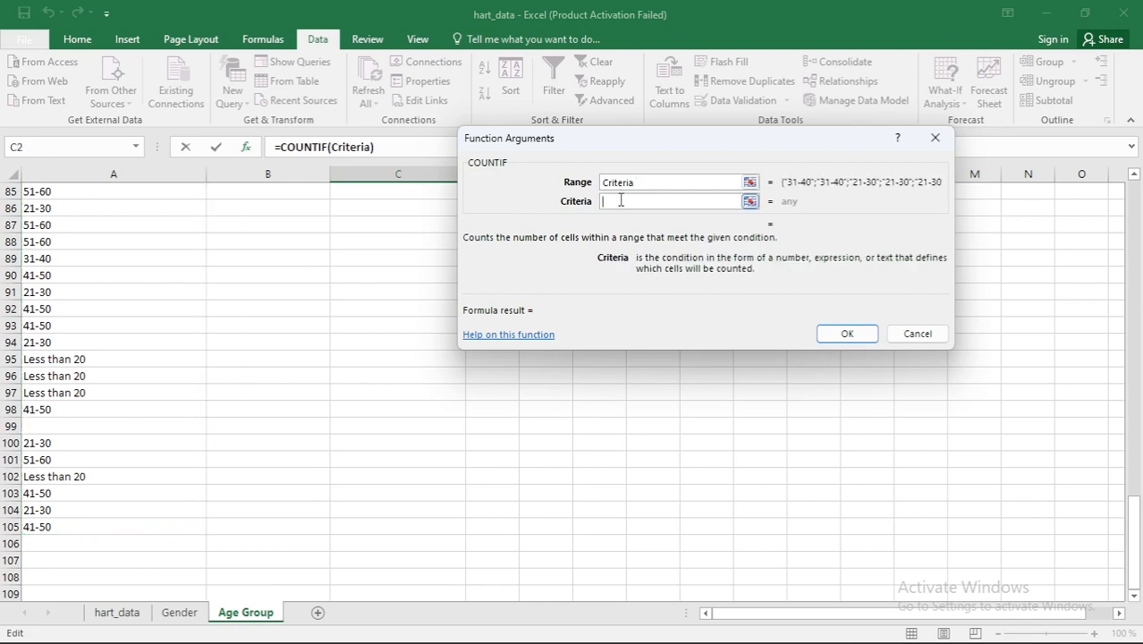
pyautogui.scroll(20, 237, 298)
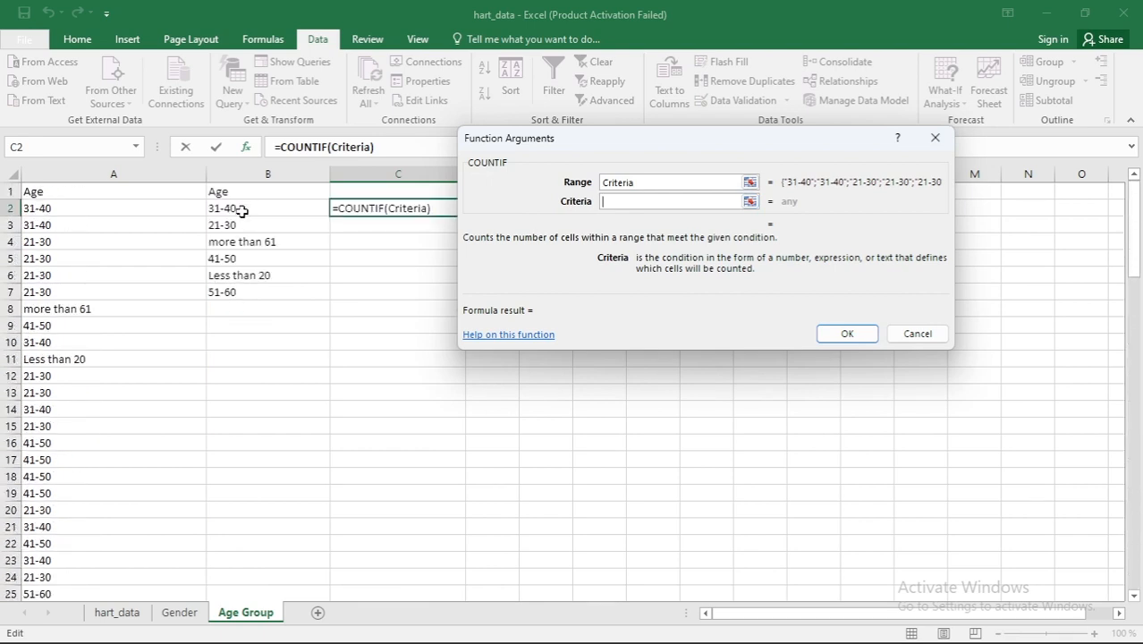
pyautogui.click(242, 211)
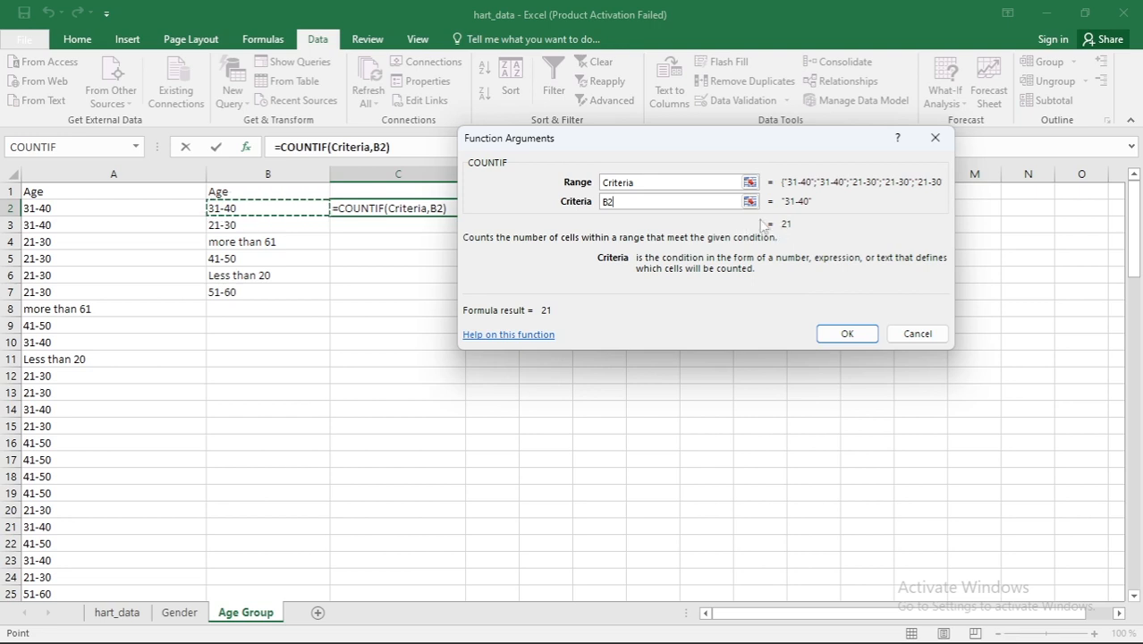
pyautogui.click(842, 333)
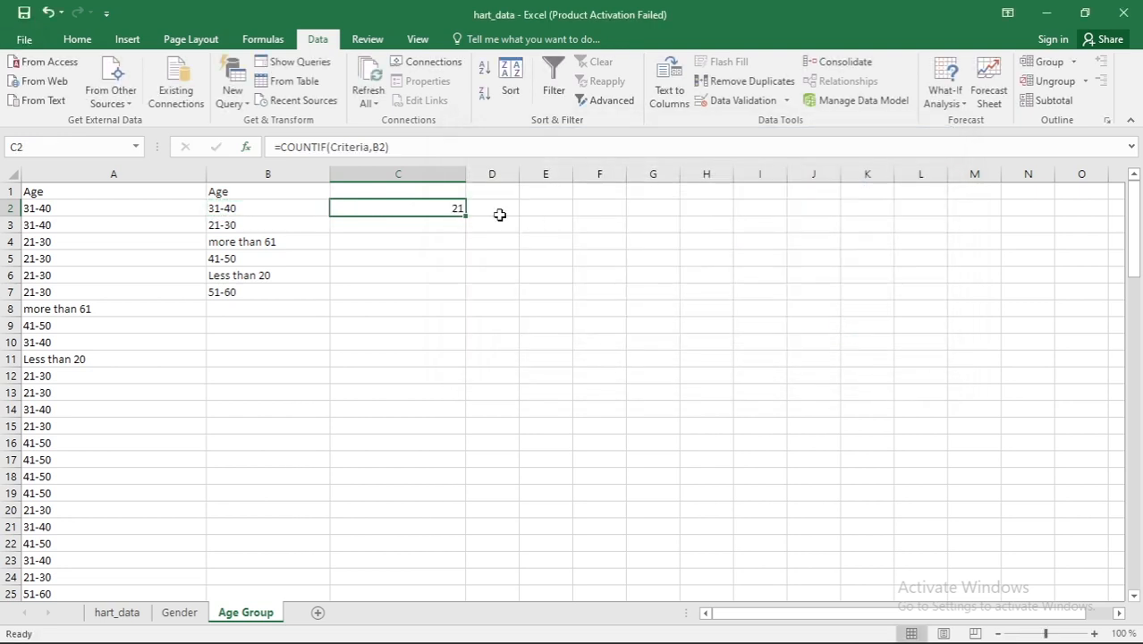
# Step: Fill the COUNTIF formula from C2 down to C7 so every unique age group gets a count
pyautogui.click(273, 207)
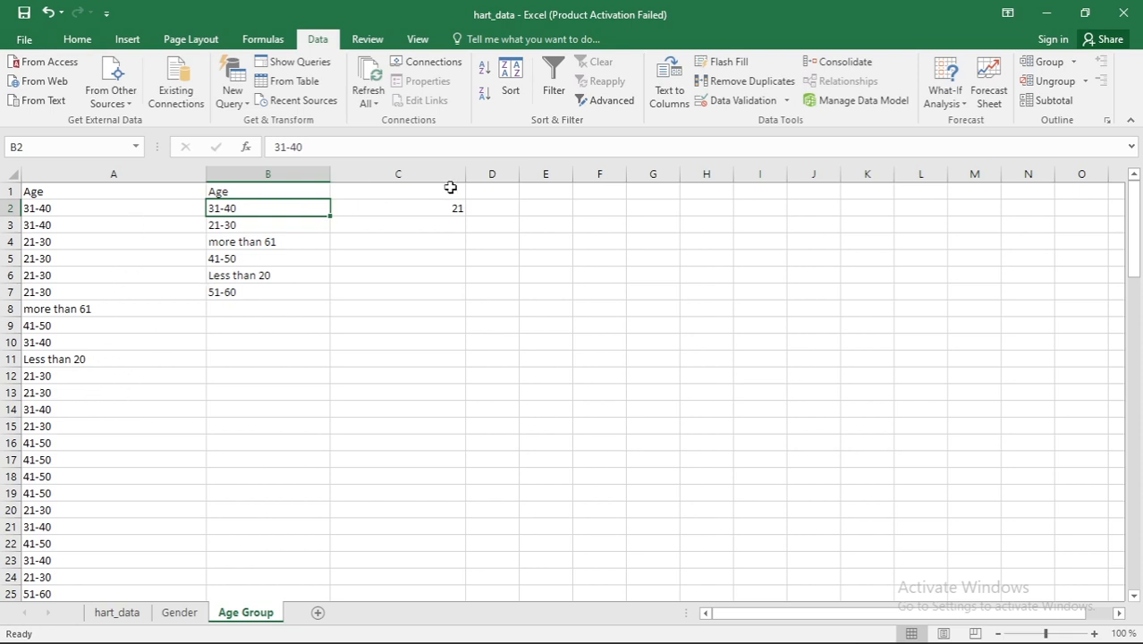
pyautogui.click(269, 230)
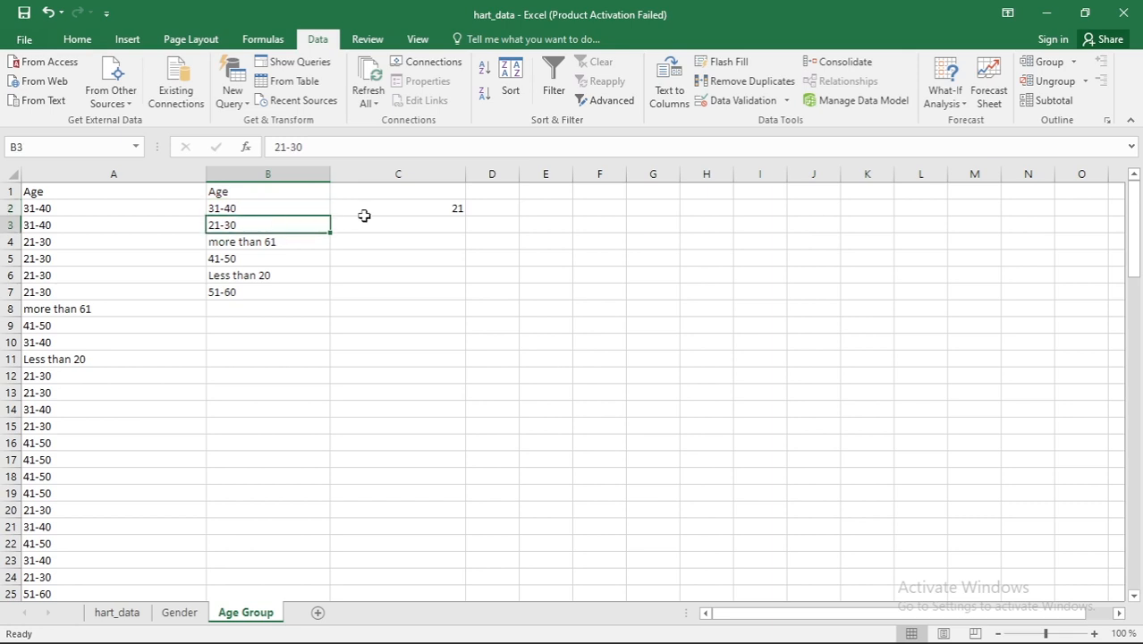
pyautogui.click(316, 209)
pyautogui.click(449, 206)
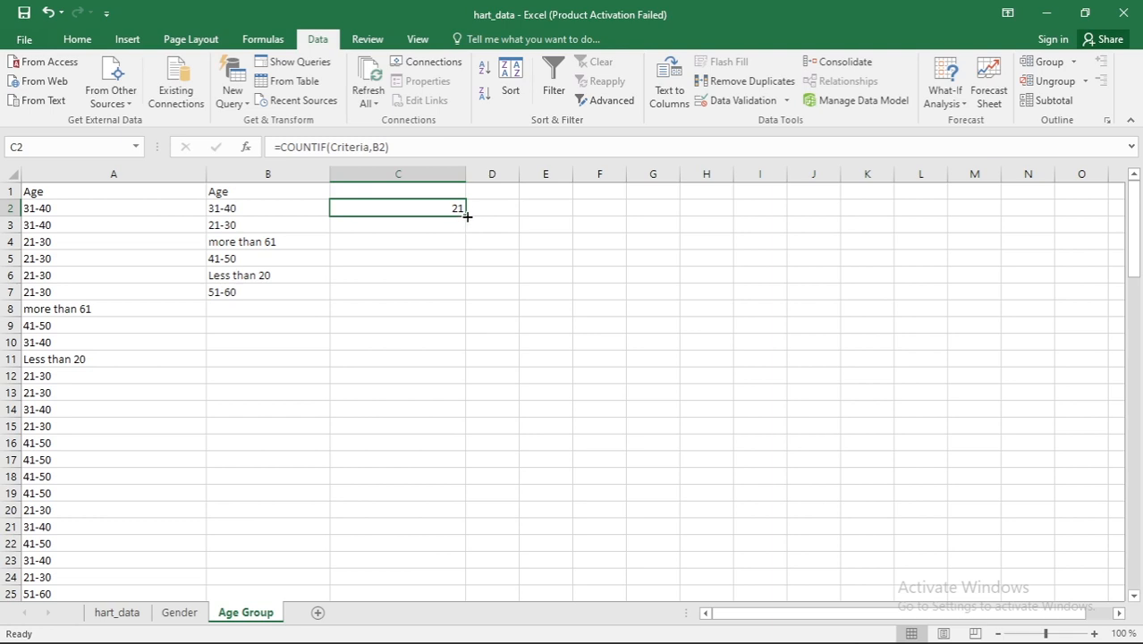
pyautogui.moveTo(466, 216); pyautogui.dragTo(460, 301)
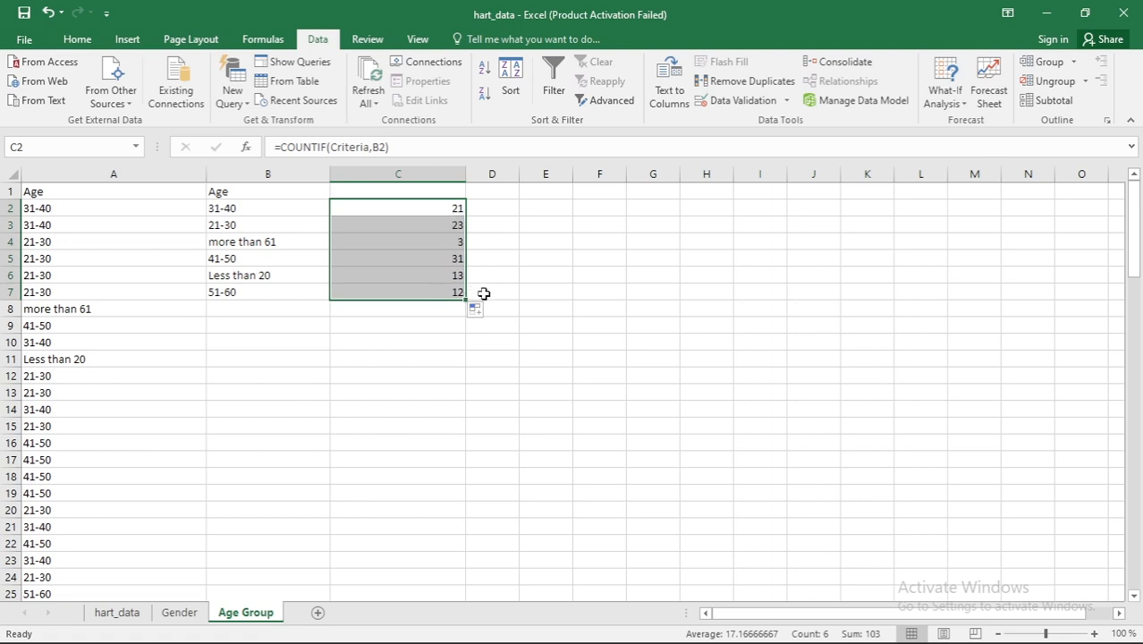
pyautogui.click(483, 293)
pyautogui.click(442, 212)
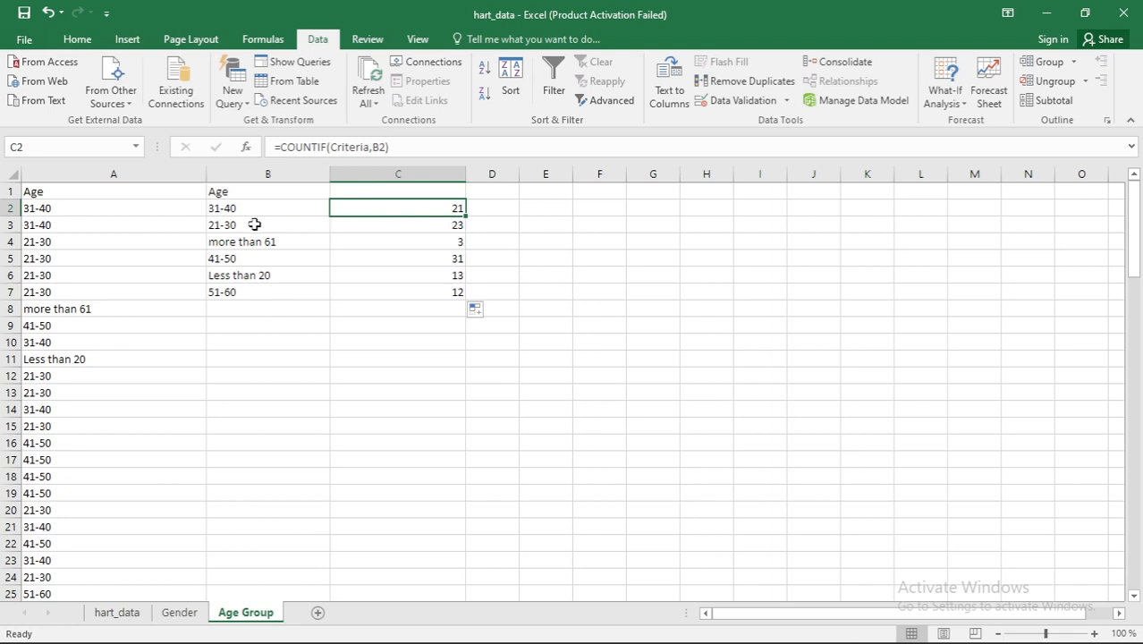
pyautogui.click(458, 294)
pyautogui.click(454, 209)
# Step: Insert a SUM function in cell C9 that adds the age-group counts in C2:C7
pyautogui.click(433, 327)
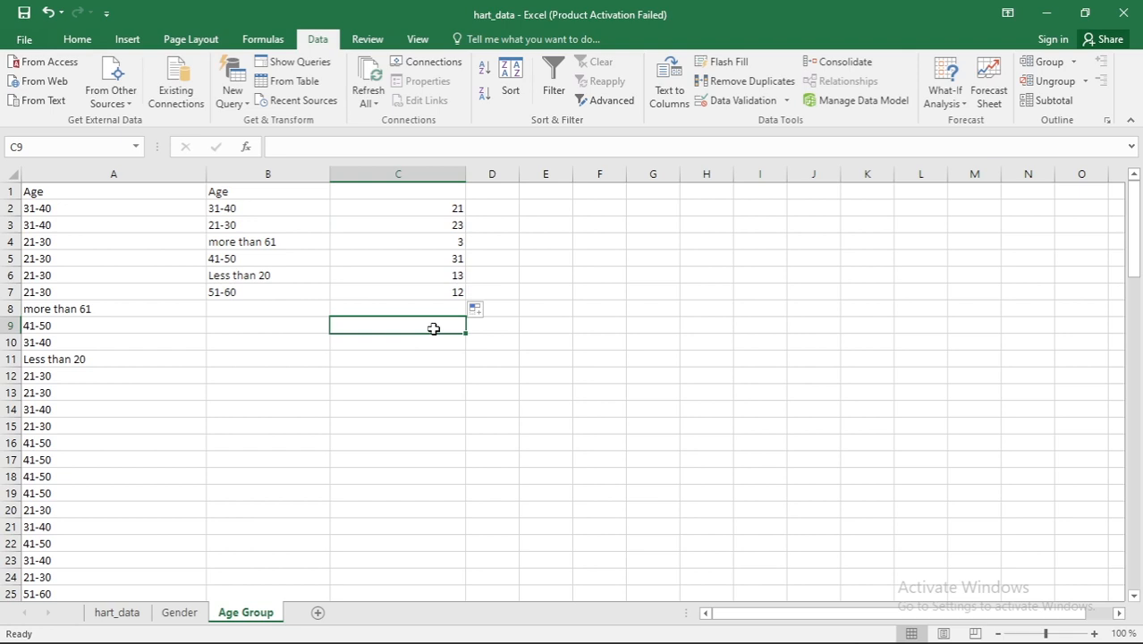
pyautogui.click(247, 147)
pyautogui.click(565, 223)
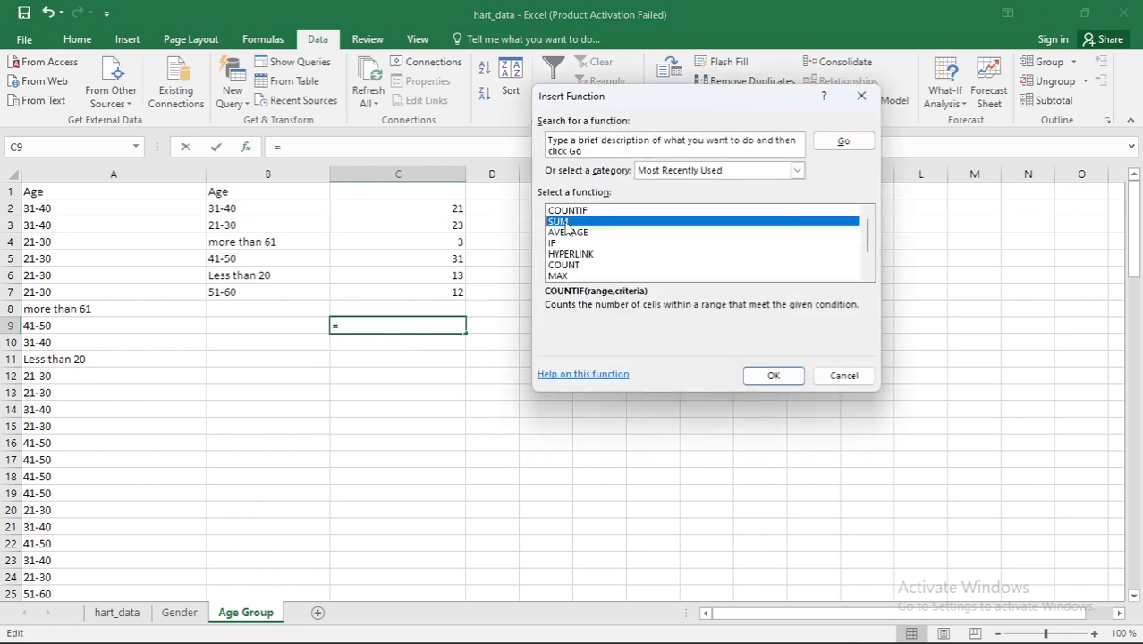
pyautogui.click(798, 377)
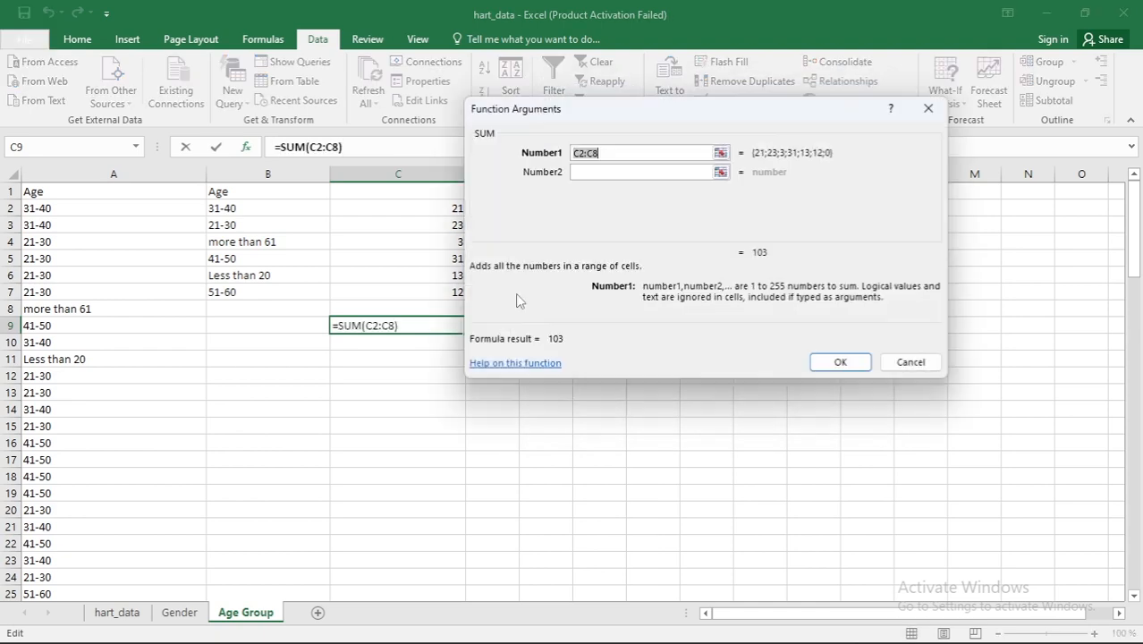
pyautogui.moveTo(543, 109); pyautogui.dragTo(715, 98)
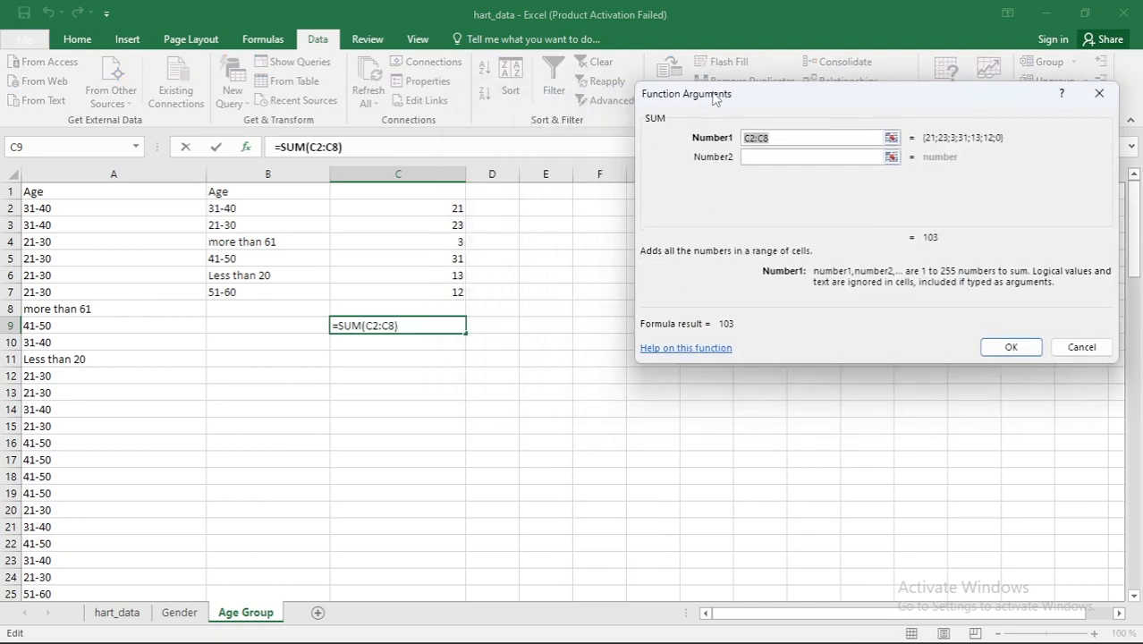
pyautogui.moveTo(459, 206); pyautogui.dragTo(451, 290)
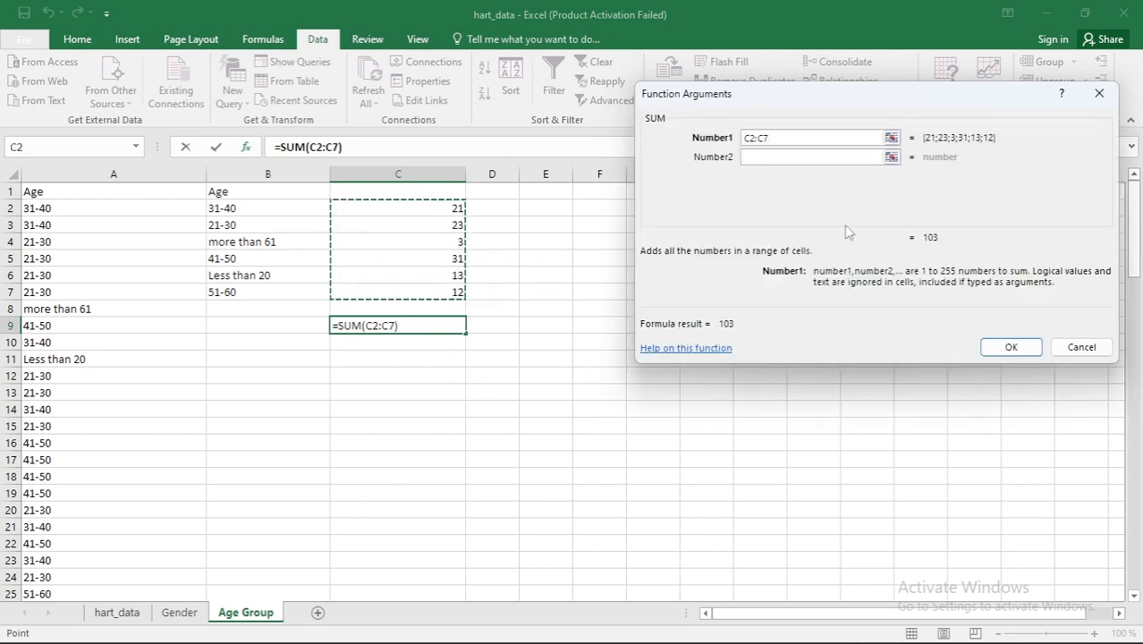
pyautogui.click(1011, 347)
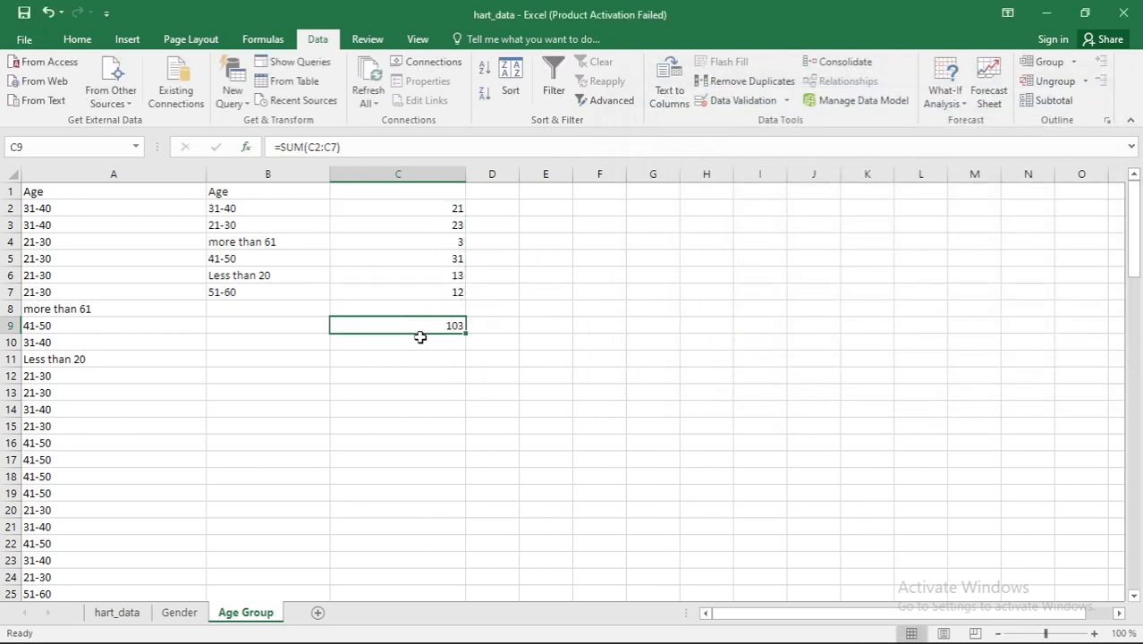
# Step: Check the Age column from its header to A105, including blank cell A99, against the total in C9
pyautogui.scroll(-20, 64, 346)
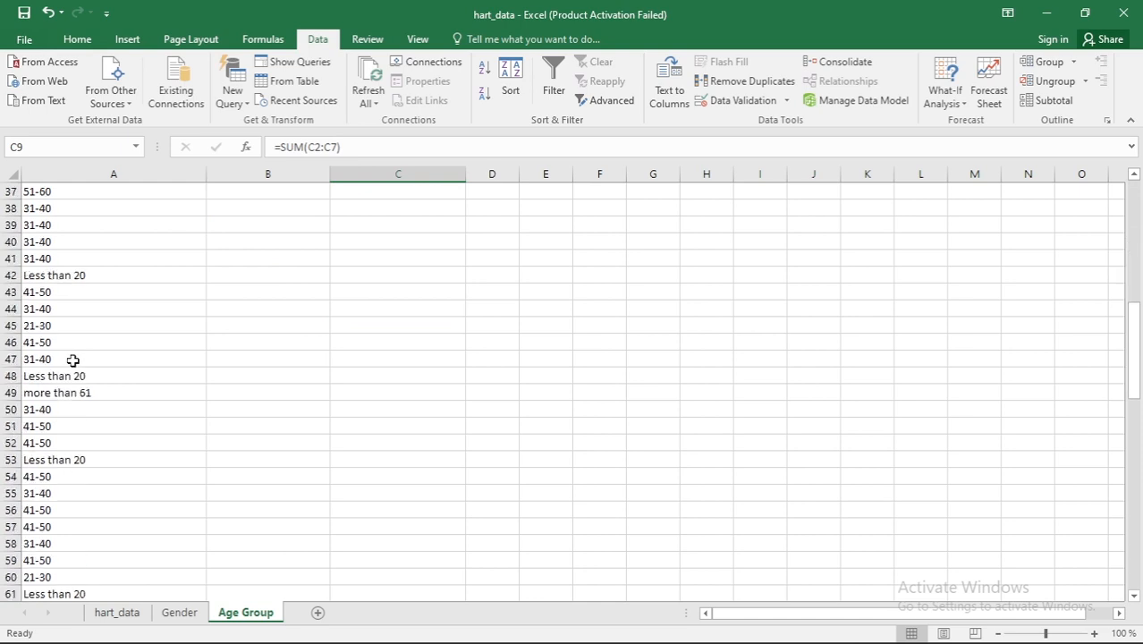
pyautogui.scroll(-7, 81, 361)
pyautogui.scroll(6, 84, 360)
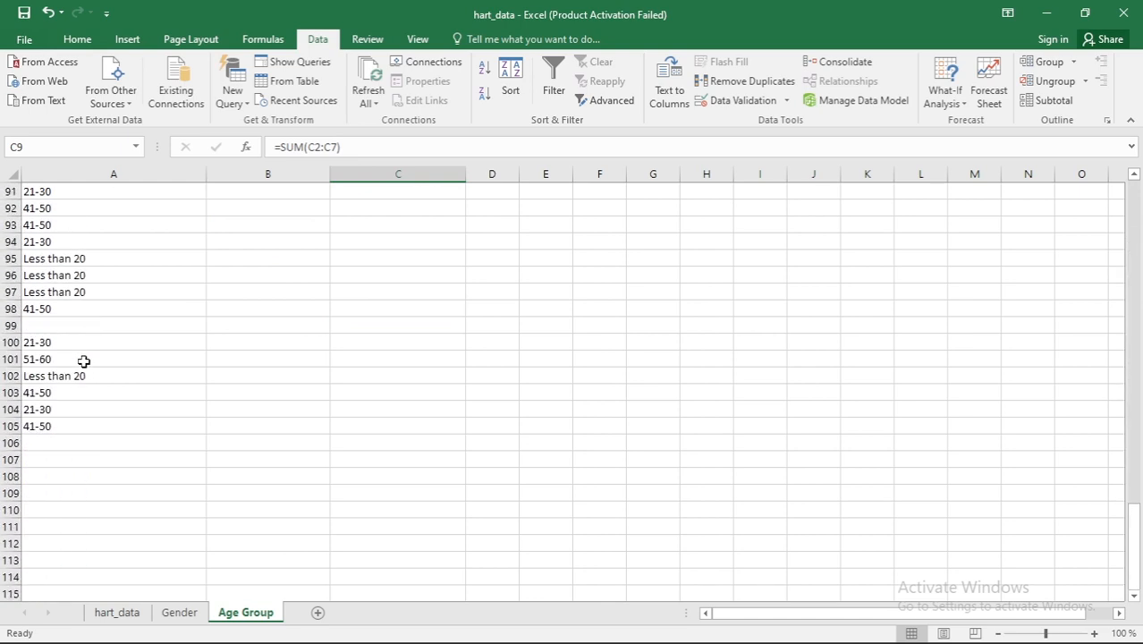
pyautogui.scroll(-1, 84, 360)
pyautogui.click(80, 525)
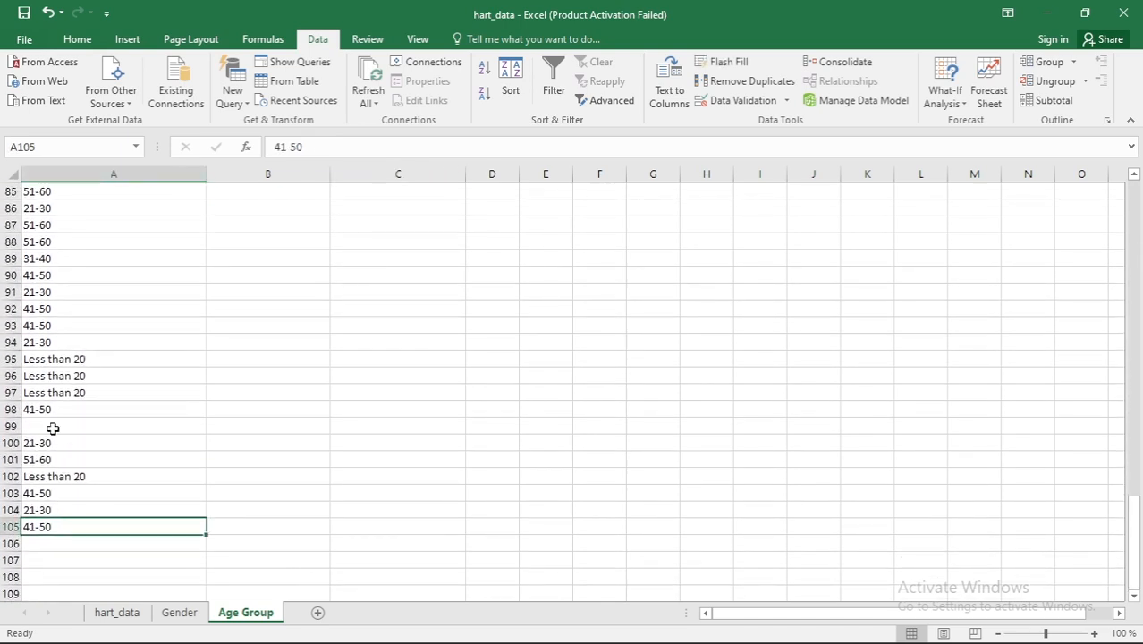
pyautogui.click(52, 425)
pyautogui.scroll(20, 244, 391)
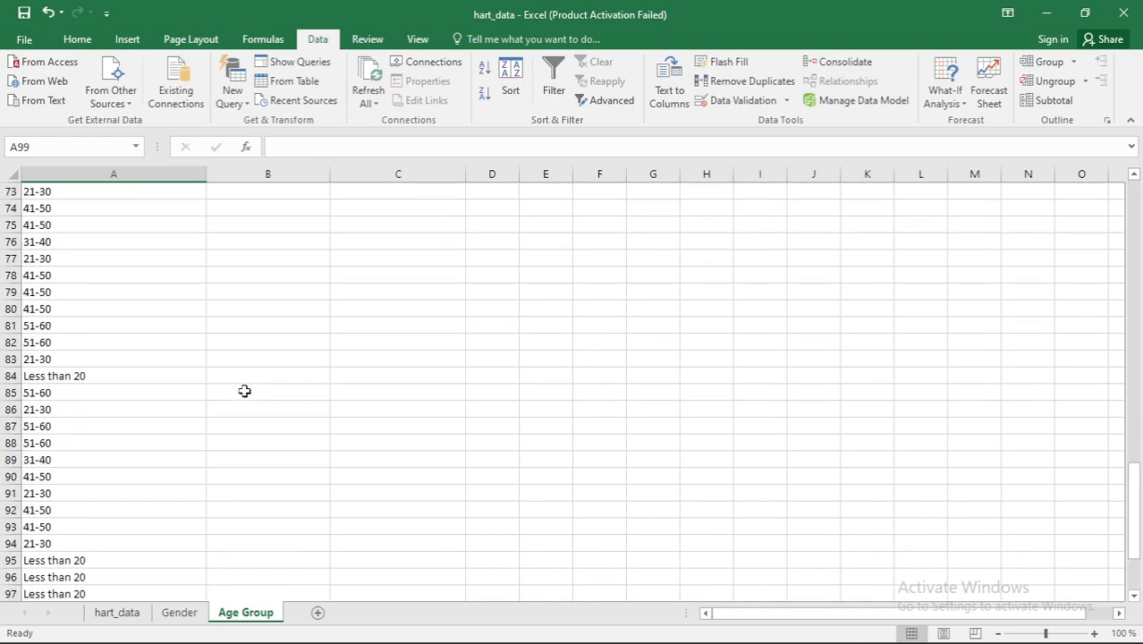
pyautogui.scroll(7, 244, 391)
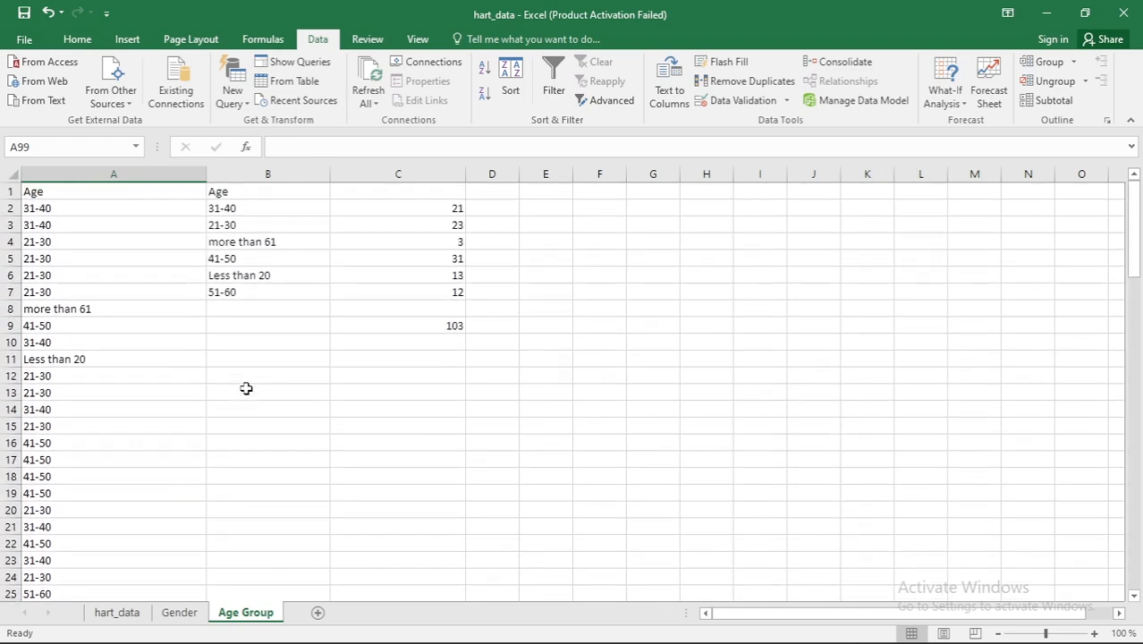
pyautogui.click(58, 195)
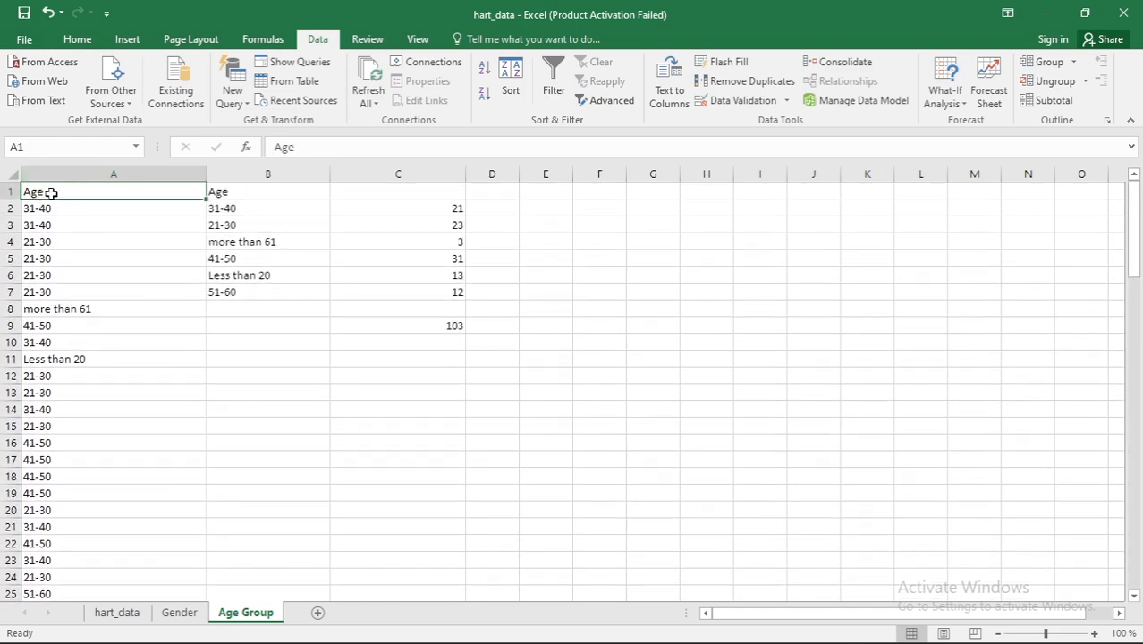
pyautogui.click(459, 324)
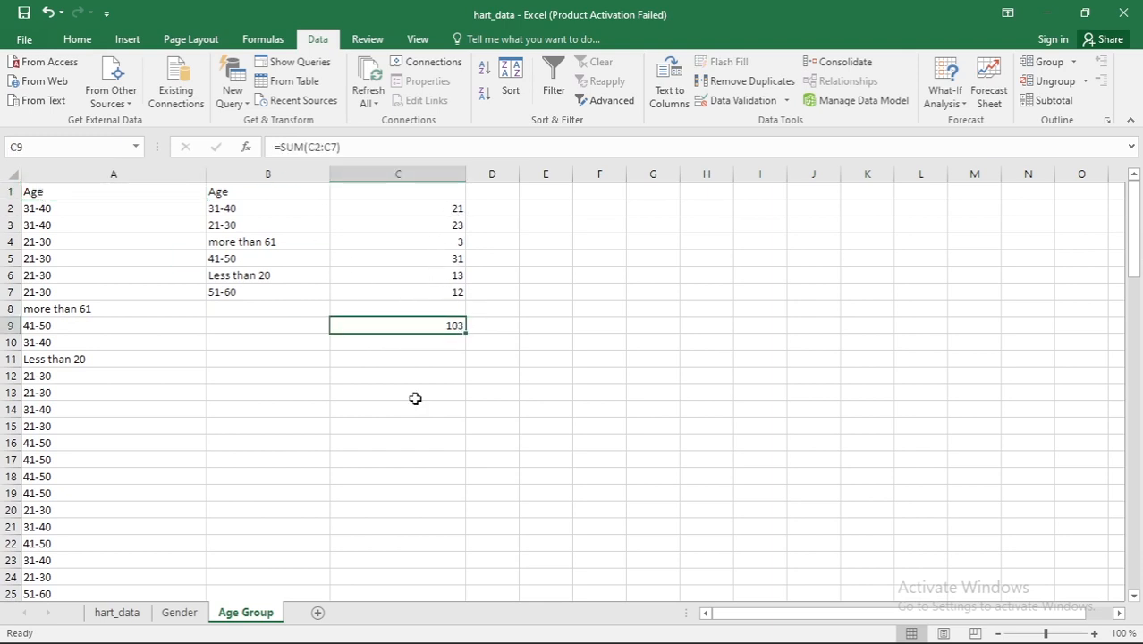
pyautogui.click(463, 342)
pyautogui.click(455, 326)
pyautogui.click(503, 209)
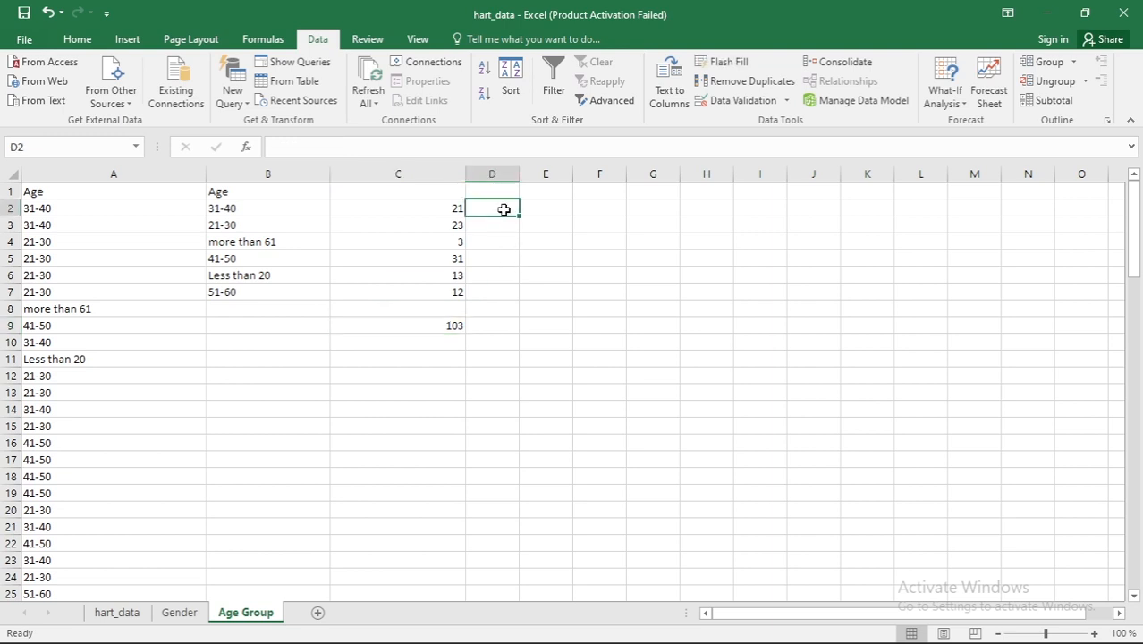
pyautogui.click(441, 207)
pyautogui.click(259, 215)
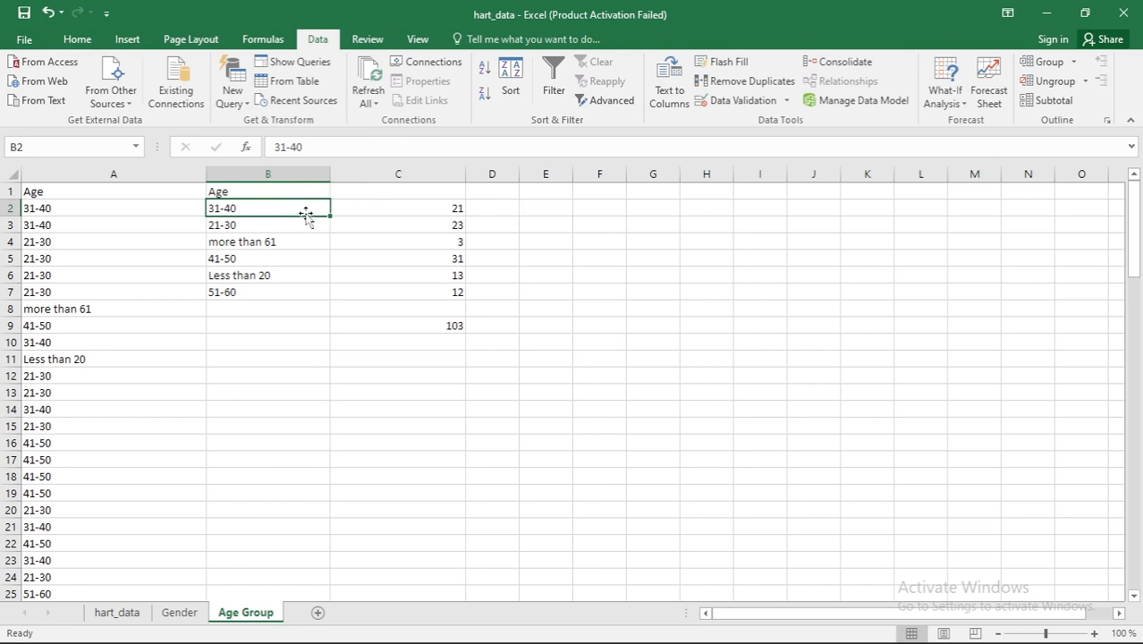
# Step: Widen column D and enter the formula =C2/C9 in D2 to divide the 31-40 count by the total
pyautogui.click(502, 209)
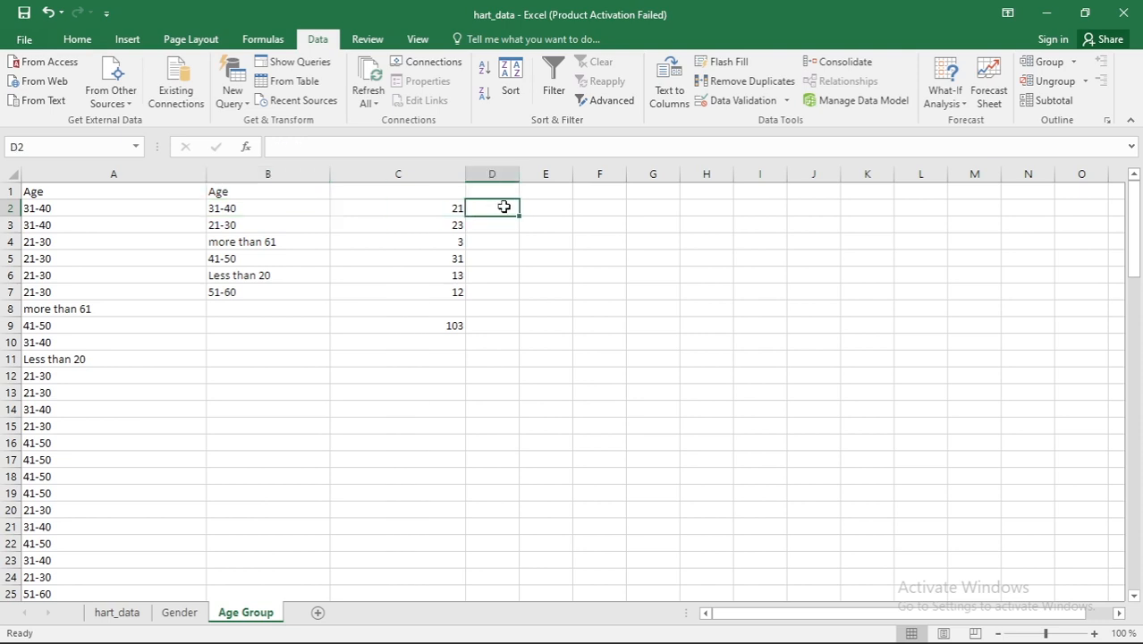
pyautogui.moveTo(518, 177); pyautogui.dragTo(575, 177)
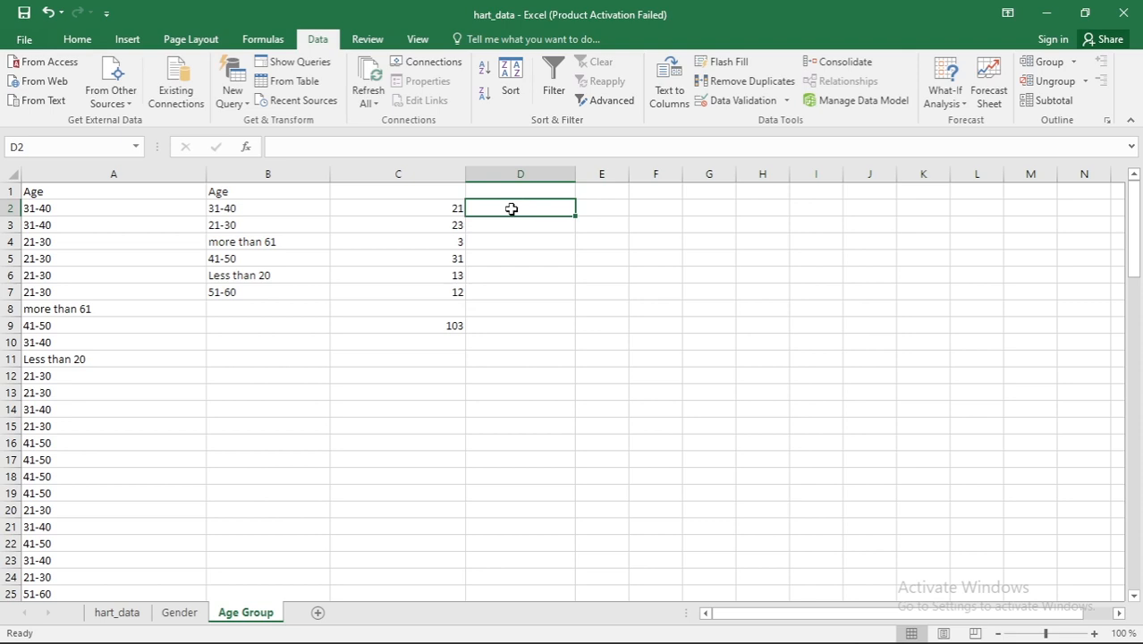
pyautogui.write('=')
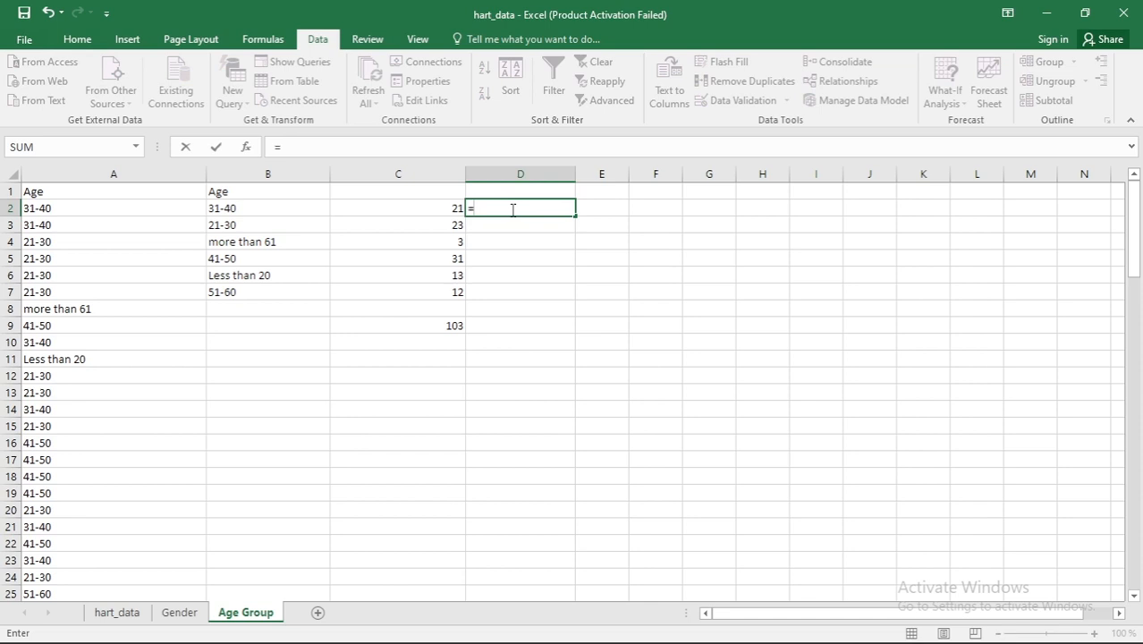
pyautogui.click(451, 209)
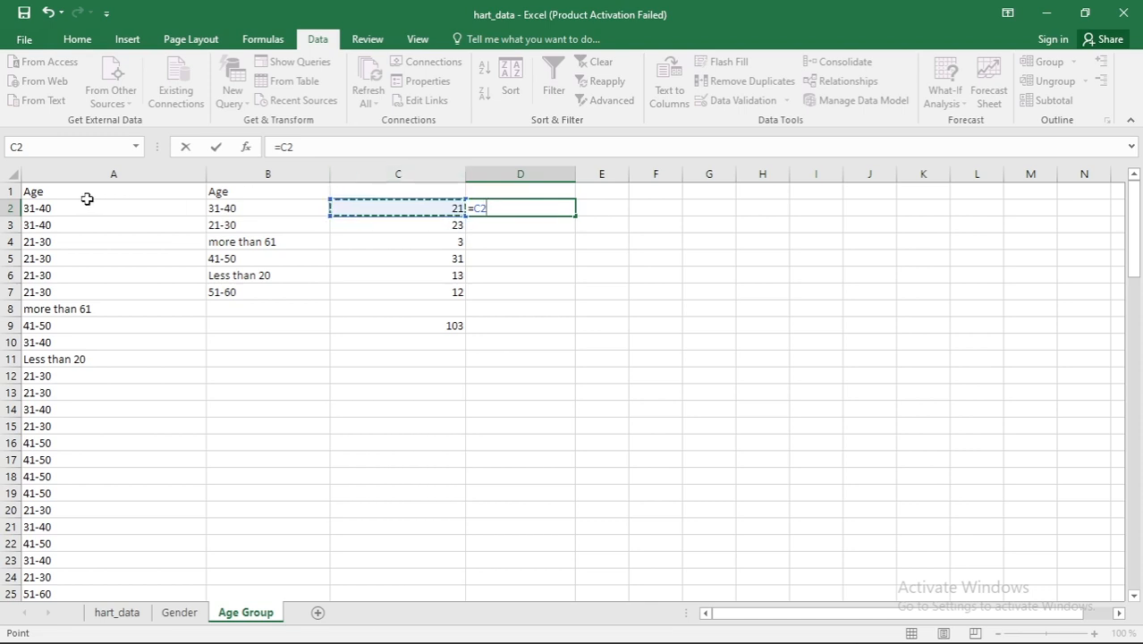
pyautogui.write('/')
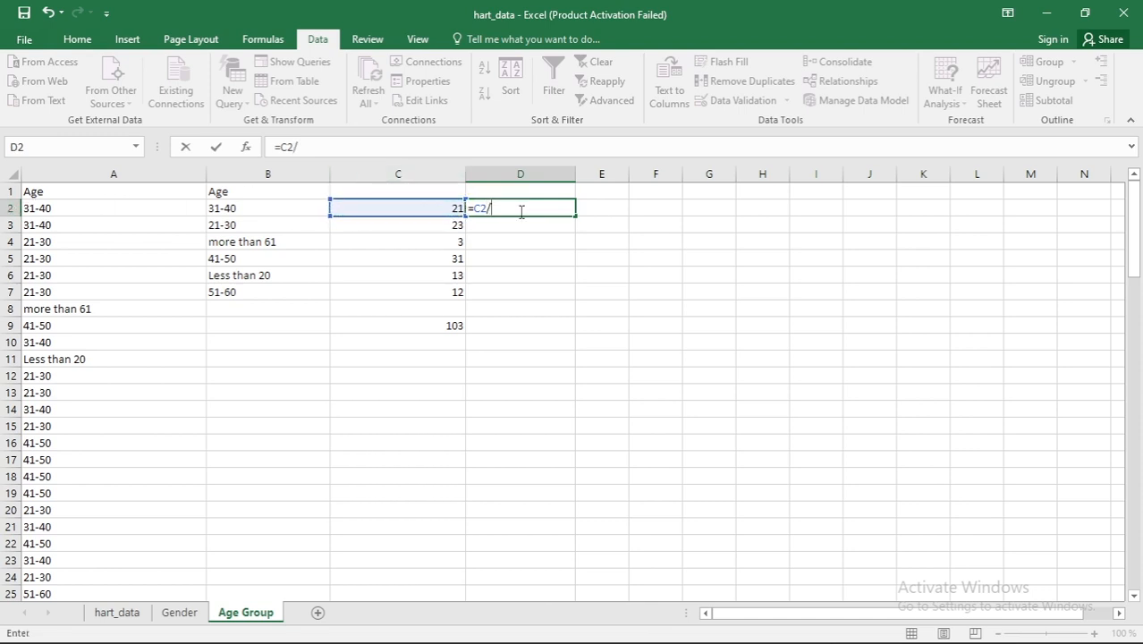
pyautogui.click(456, 330)
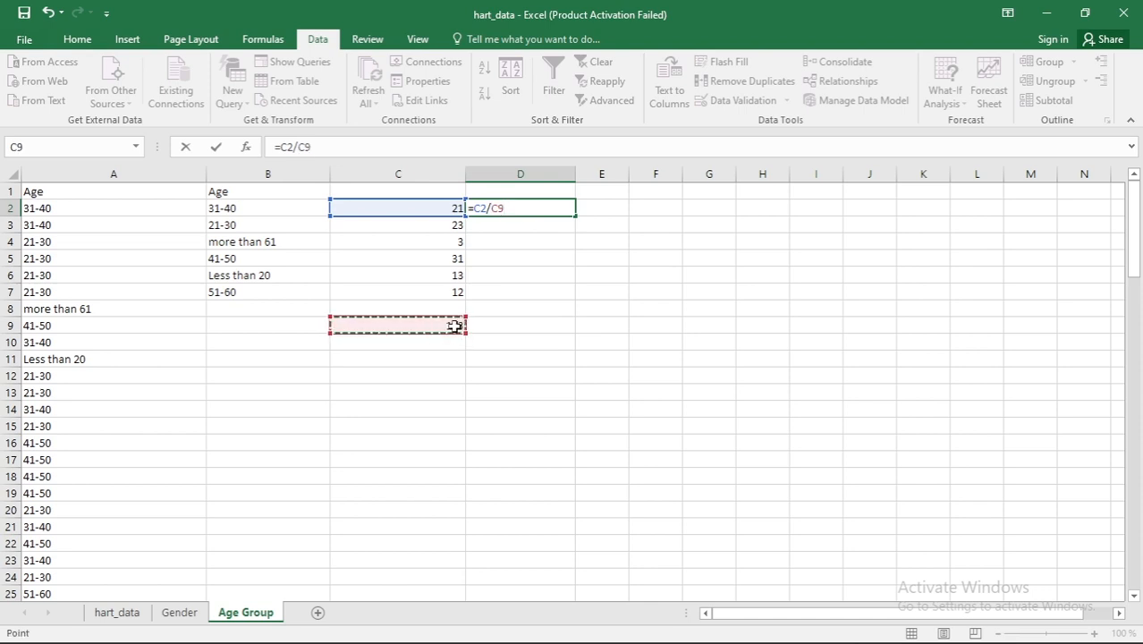
pyautogui.press('Return')
# Step: Try filling the division formula from D2 down through D7, and undo the fill
pyautogui.click(537, 209)
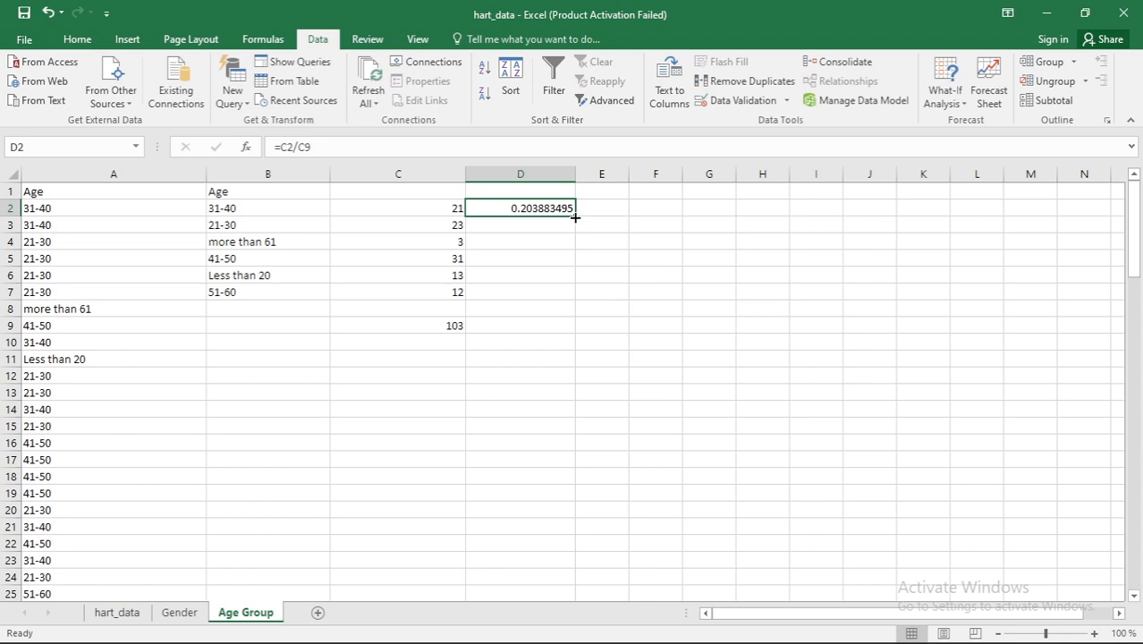
pyautogui.moveTo(575, 218); pyautogui.dragTo(572, 306)
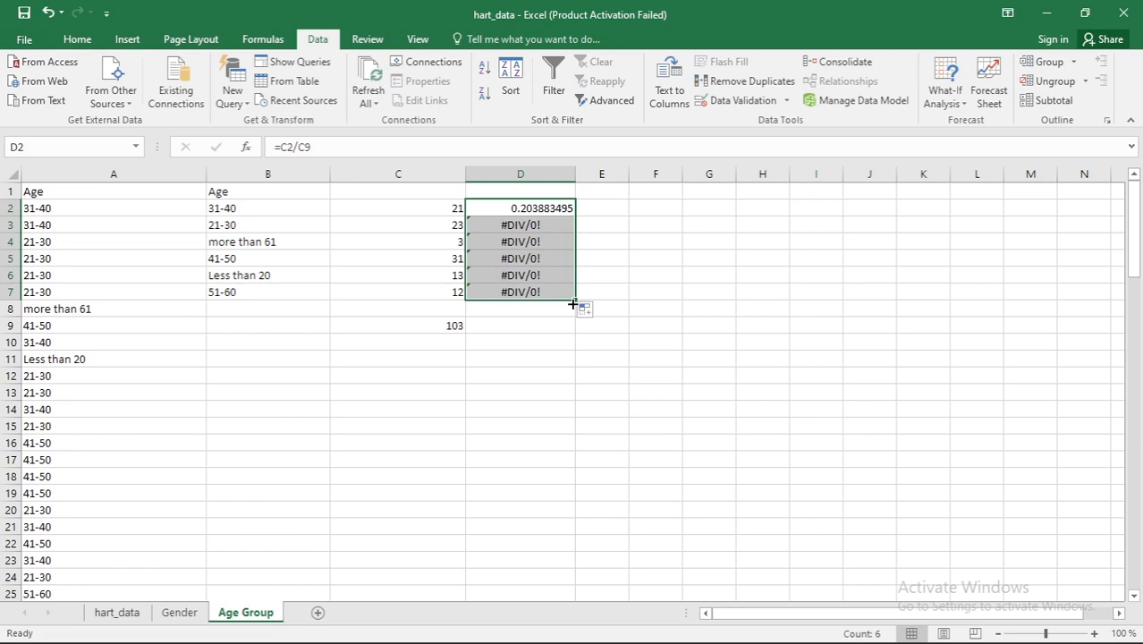
pyautogui.hotkey('ctrl', 'z')
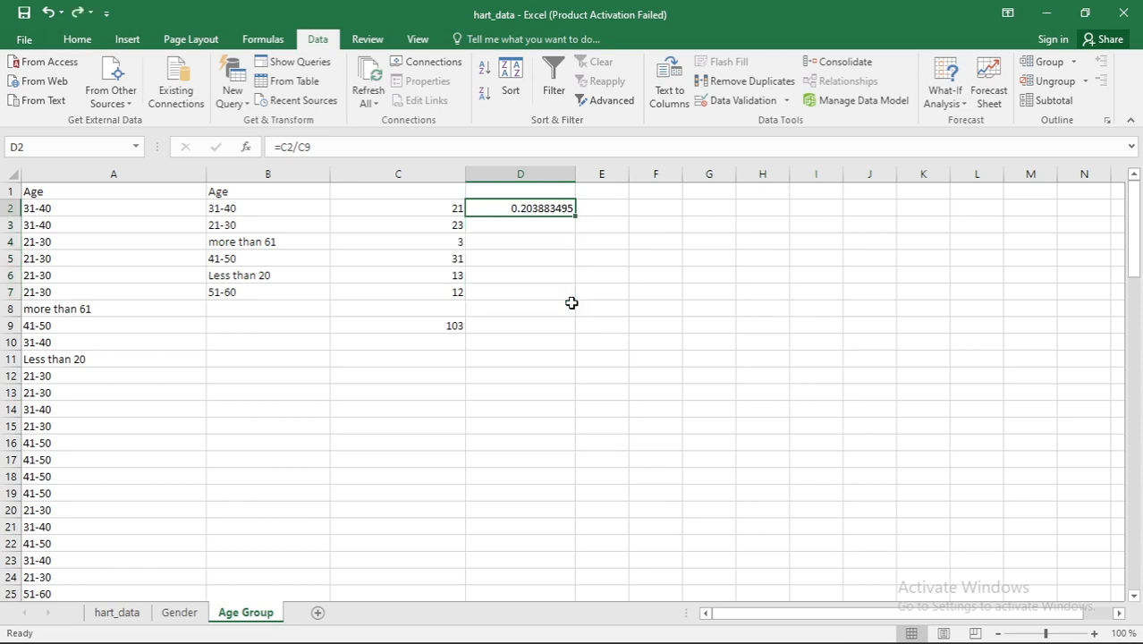
# Step: Enter the formula =C3/C9 in D3 to calculate the 21-30 group's share of the total
pyautogui.click(544, 223)
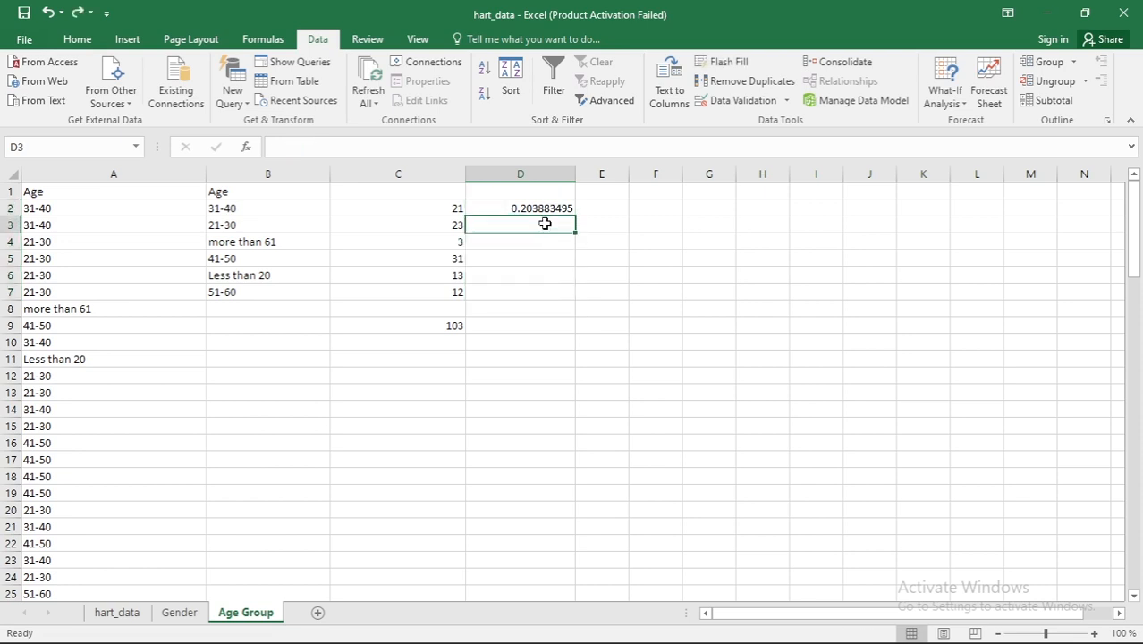
pyautogui.click(437, 223)
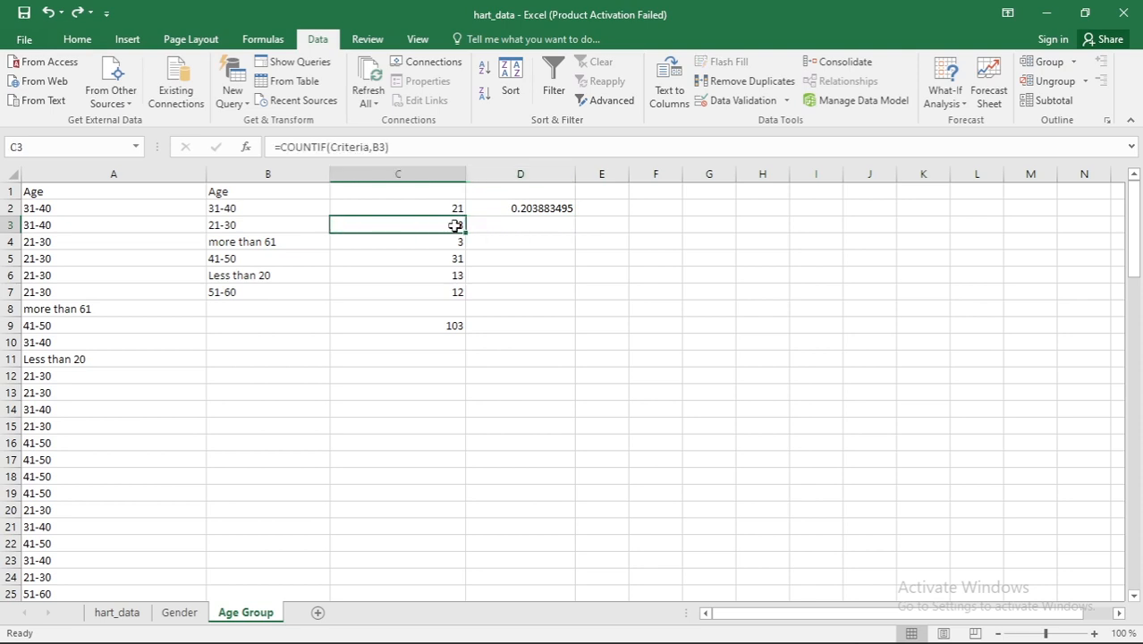
pyautogui.click(500, 226)
pyautogui.write('=')
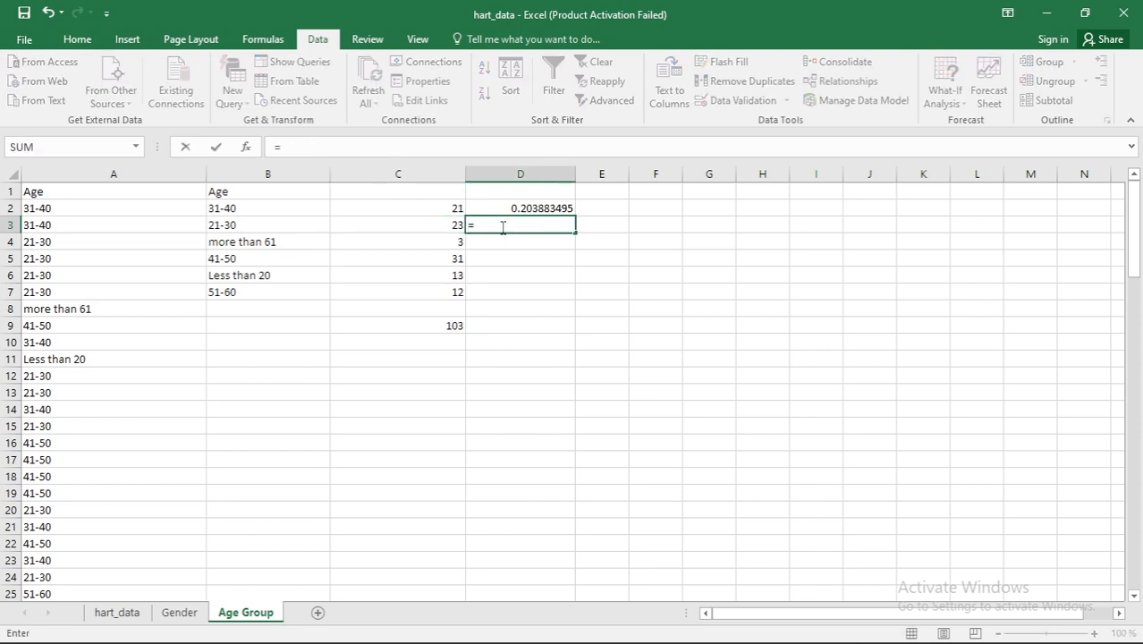
pyautogui.click(441, 225)
pyautogui.write('/')
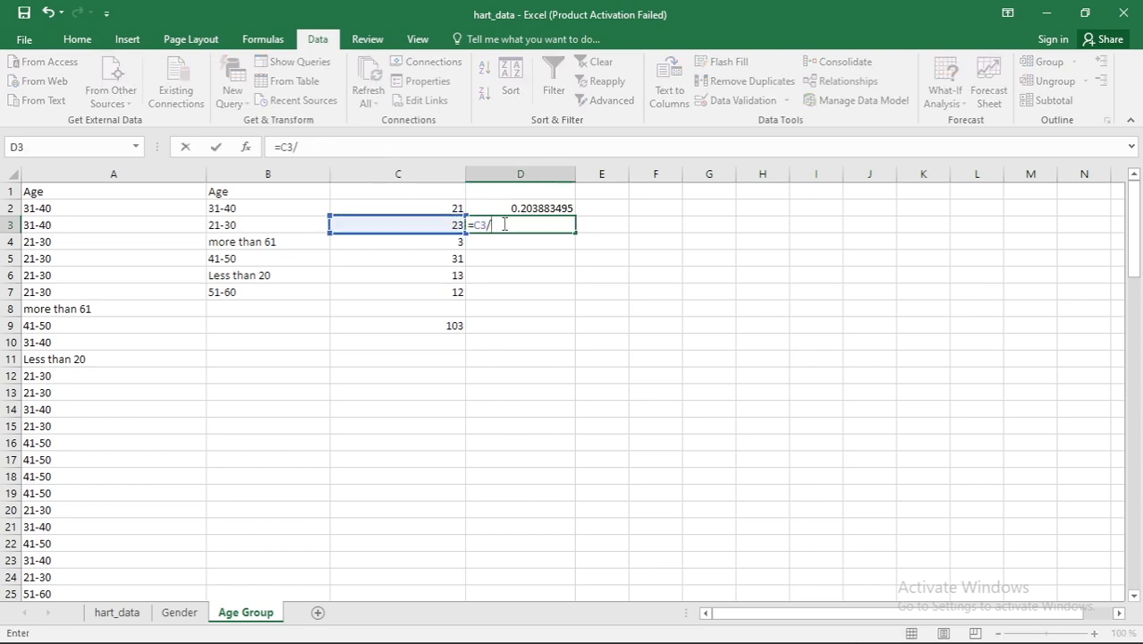
pyautogui.click(452, 326)
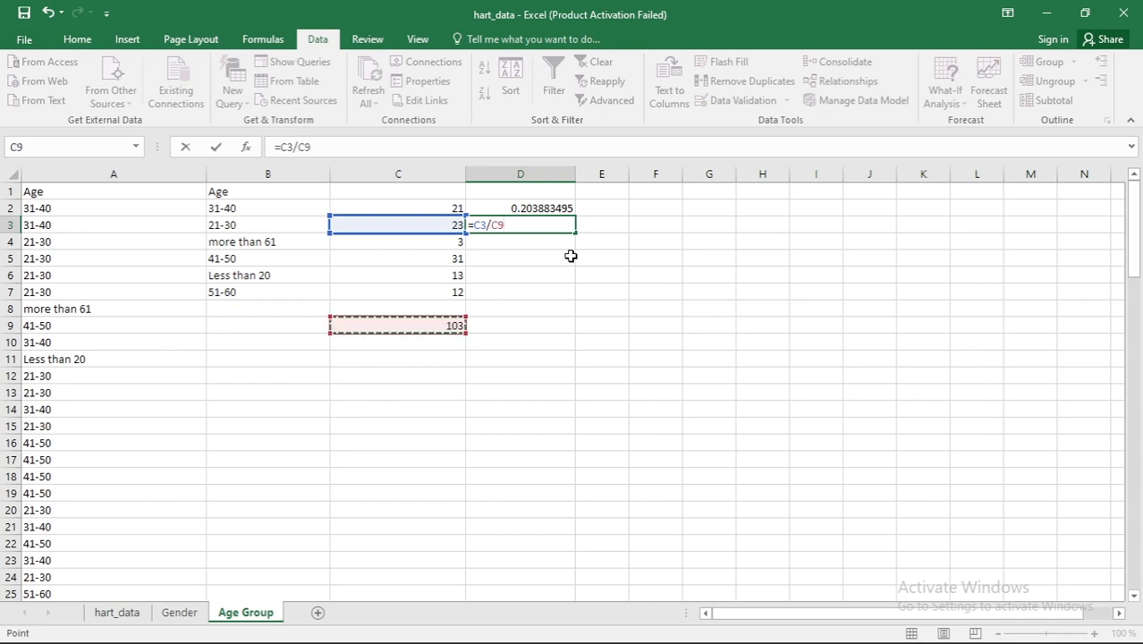
pyautogui.press('Return')
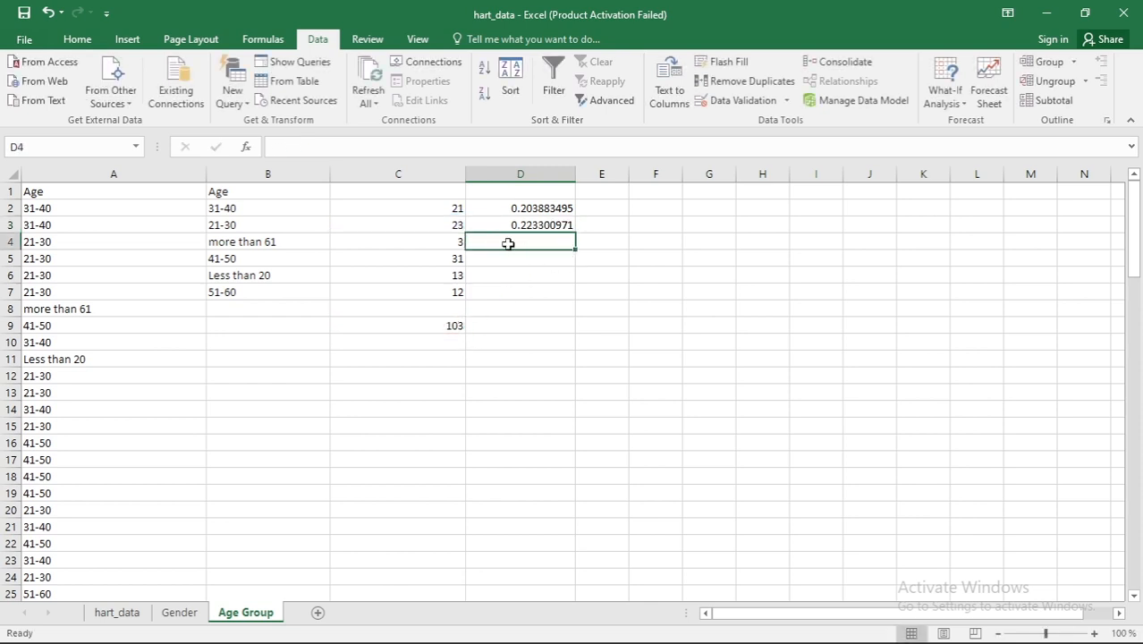
# Step: Enter the formula =C4/C9 in D4 to calculate the share of the "more than 61" group
pyautogui.click(451, 242)
pyautogui.click(497, 239)
pyautogui.write('=')
pyautogui.click(451, 240)
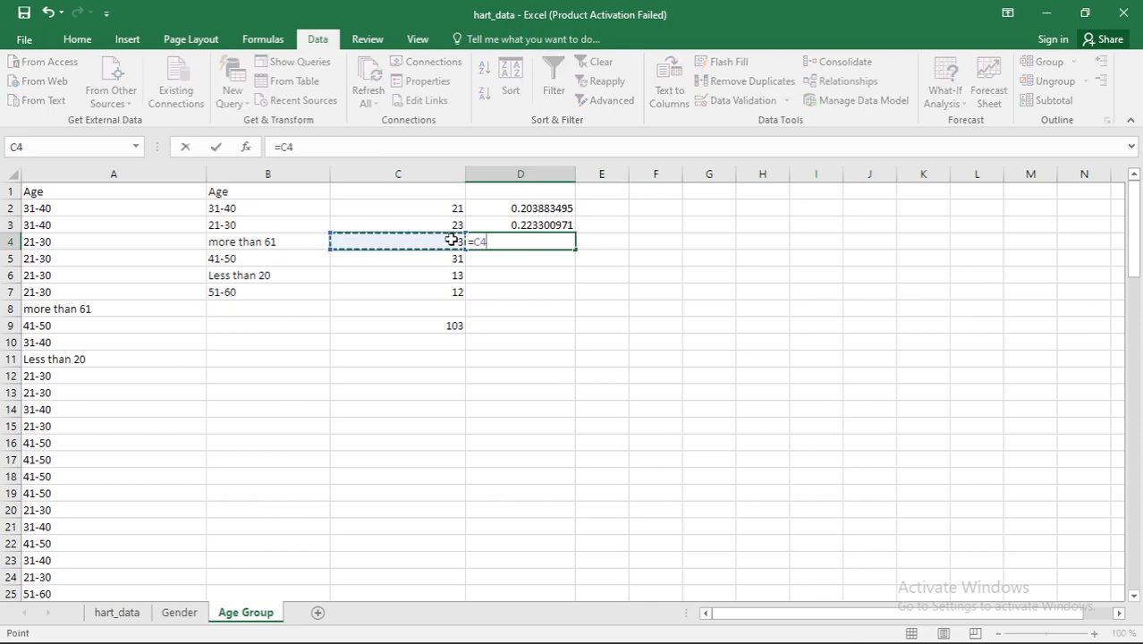
pyautogui.write('/')
pyautogui.click(450, 325)
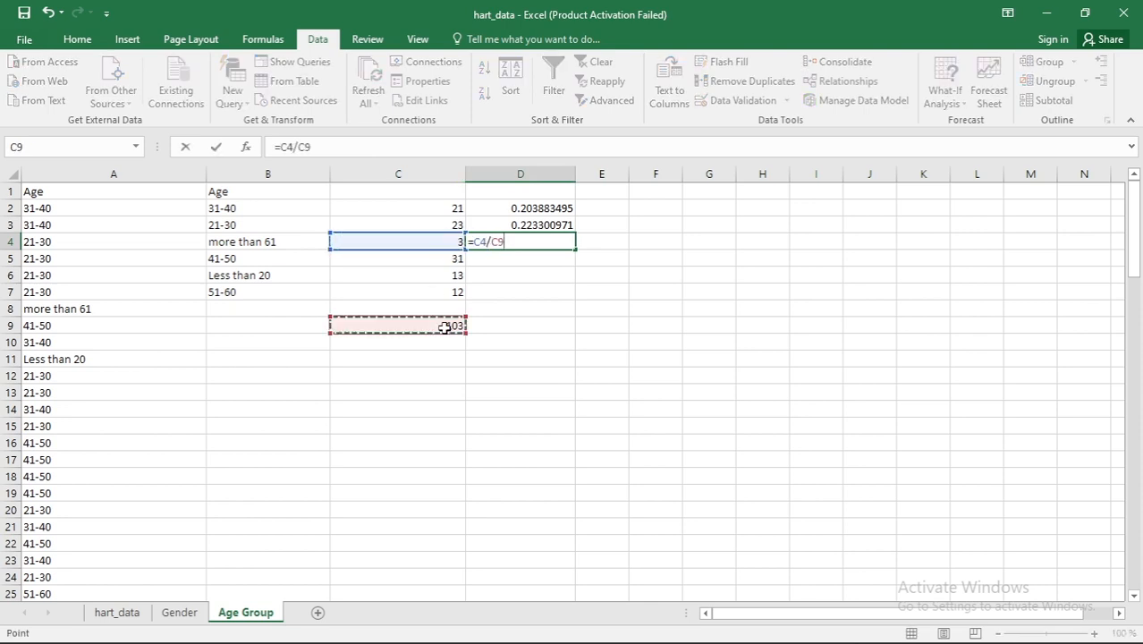
pyautogui.press('Return')
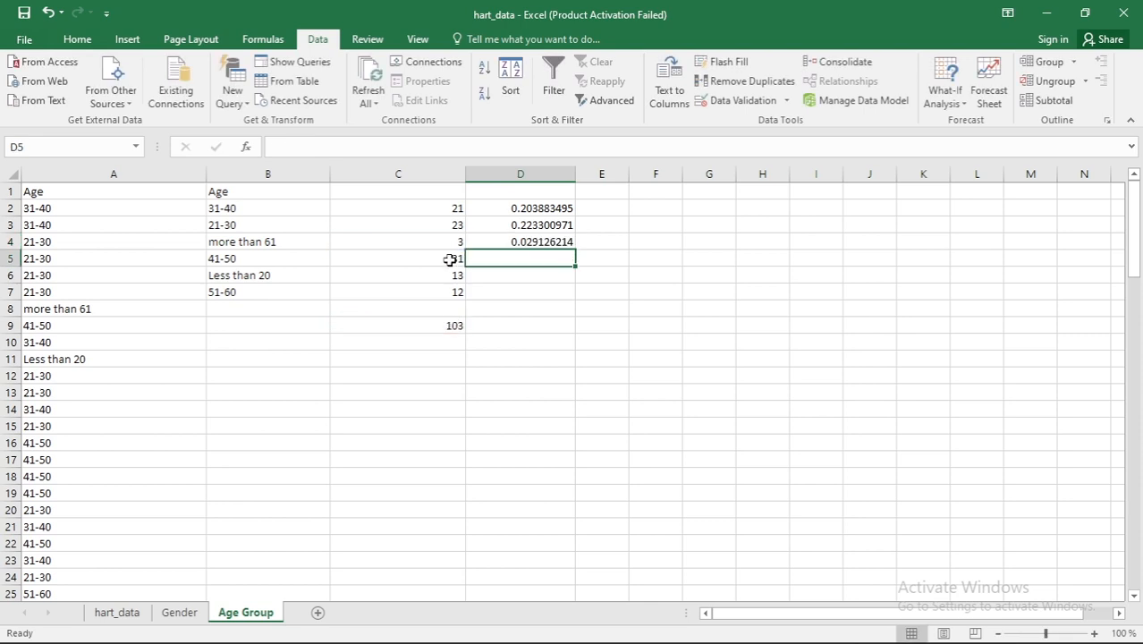
# Step: Enter the formula =C5/C9 in D5 to calculate the 41-50 group's share of the total
pyautogui.write('=')
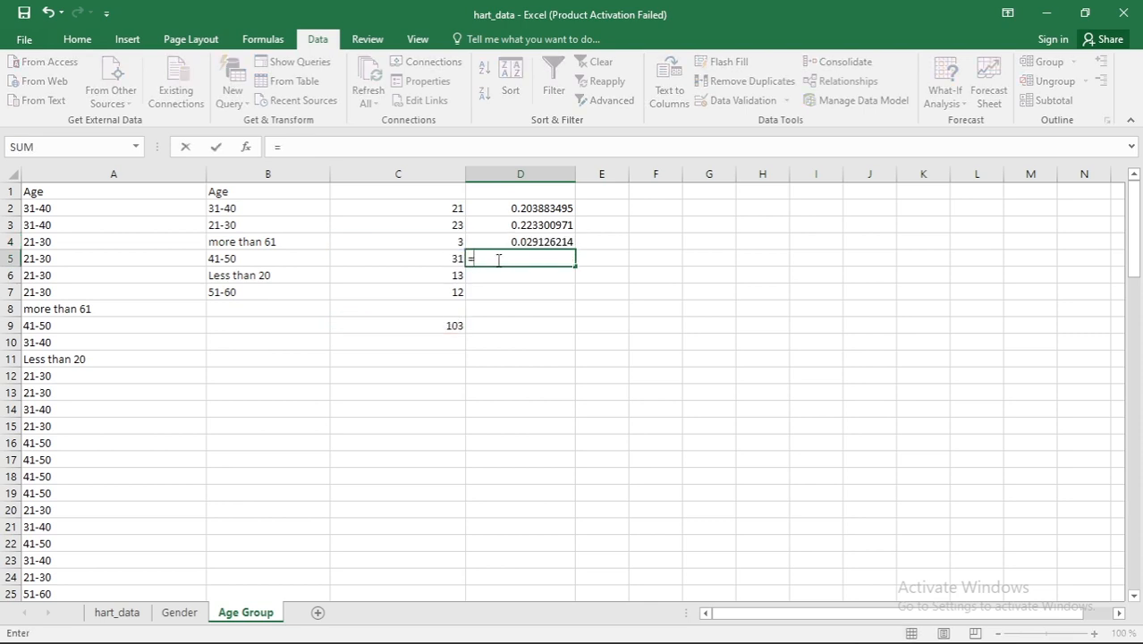
pyautogui.click(450, 260)
pyautogui.write('/')
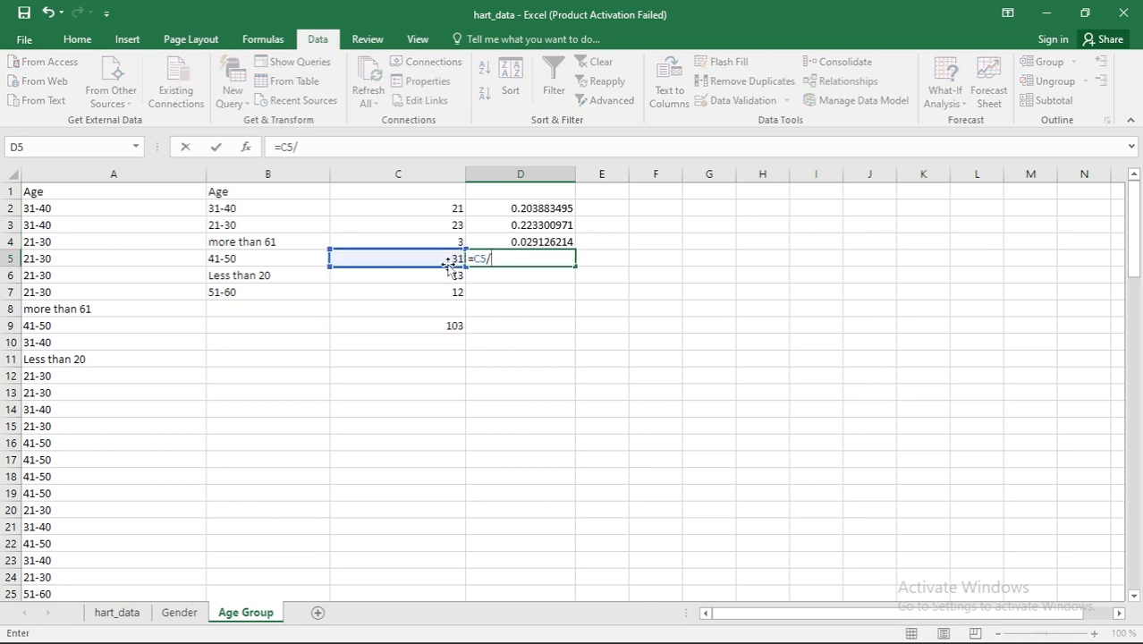
pyautogui.click(455, 327)
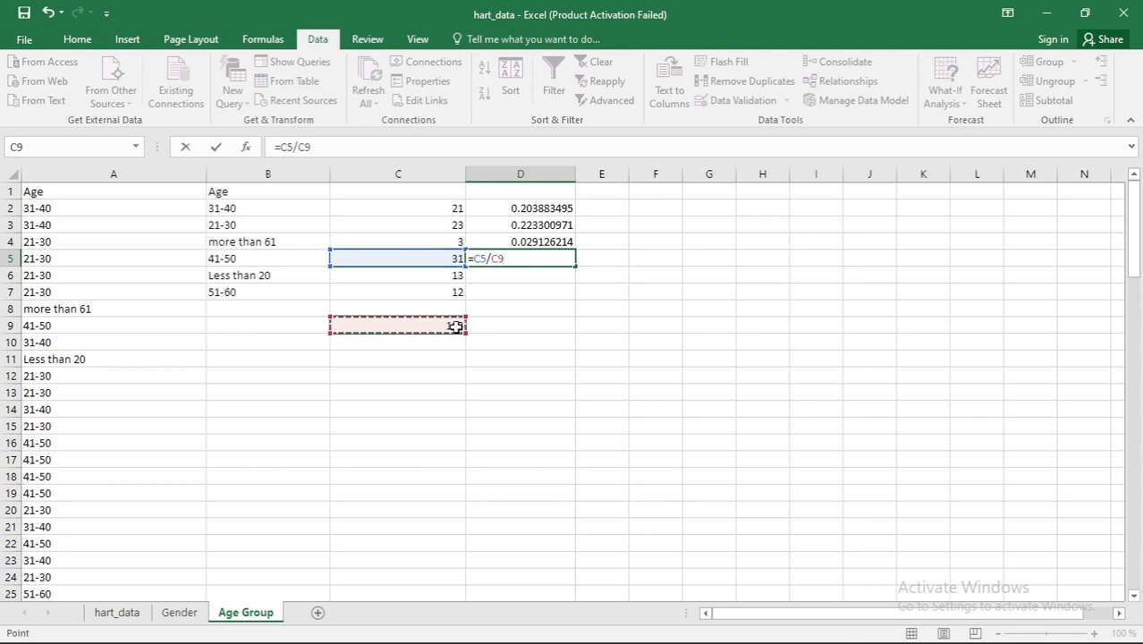
pyautogui.press('Return')
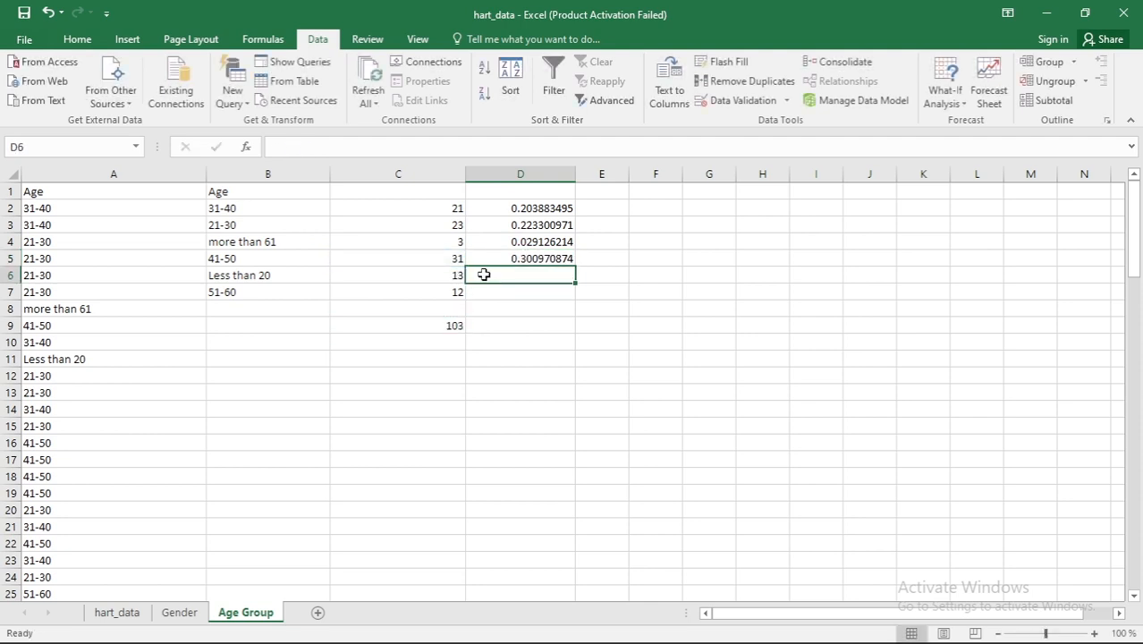
# Step: Enter the formula =C6/C9 in D6 to calculate the share of the "Less than 20" group
pyautogui.write('=')
pyautogui.click(445, 276)
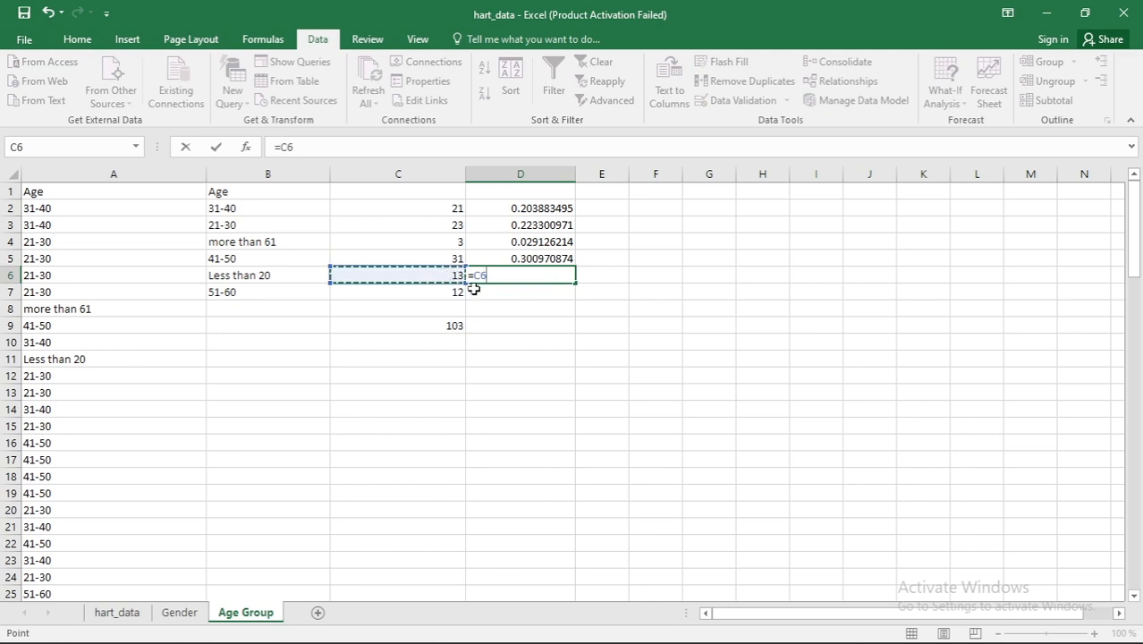
pyautogui.write('/')
pyautogui.click(458, 325)
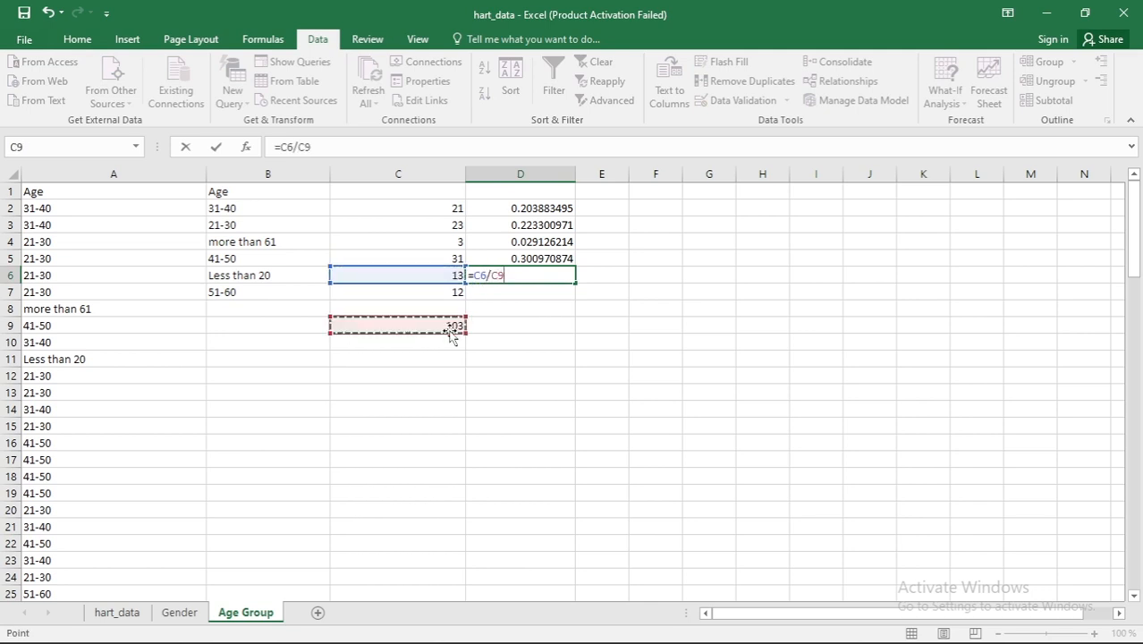
pyautogui.press('Return')
# Step: Enter the formula =C7/C9 in D7 to calculate the 51-60 group's share of the total
pyautogui.click(436, 292)
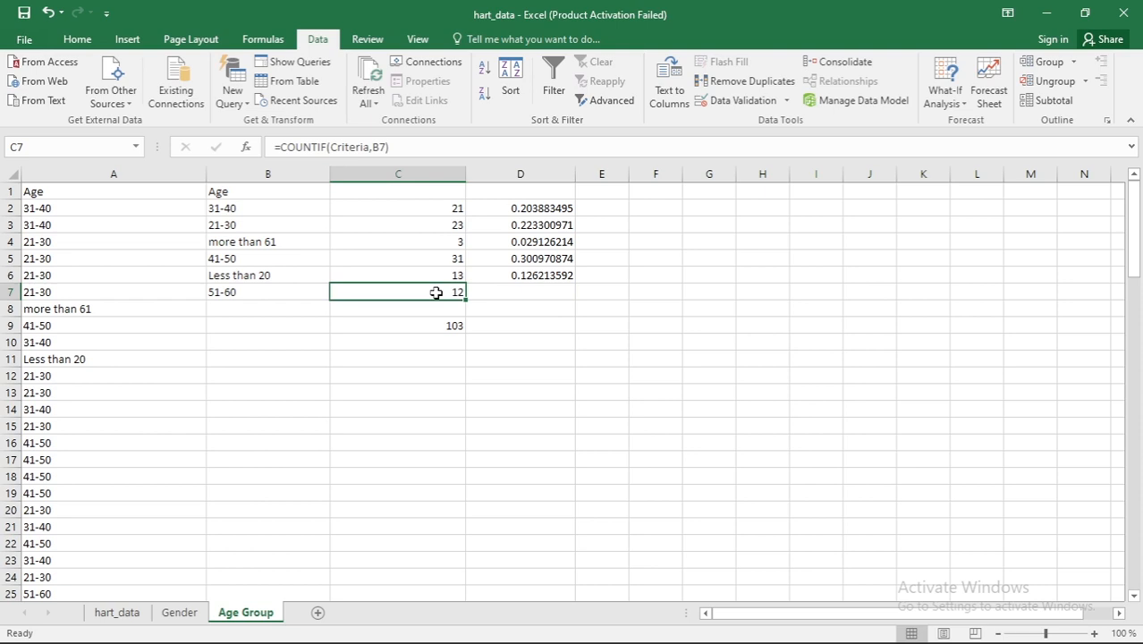
pyautogui.click(497, 293)
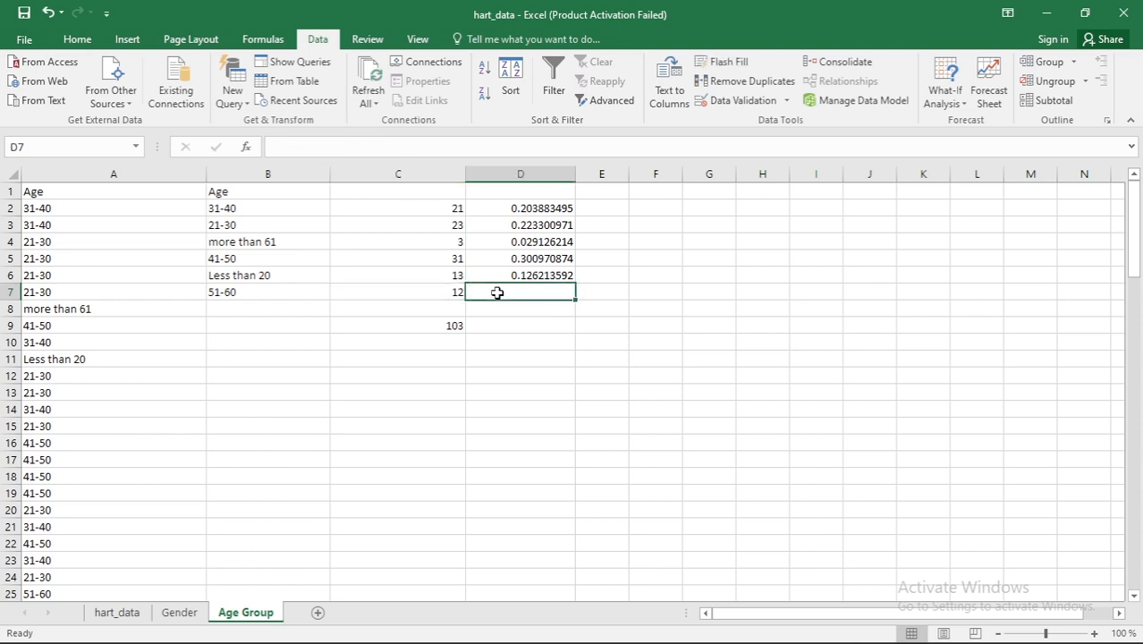
pyautogui.write('=')
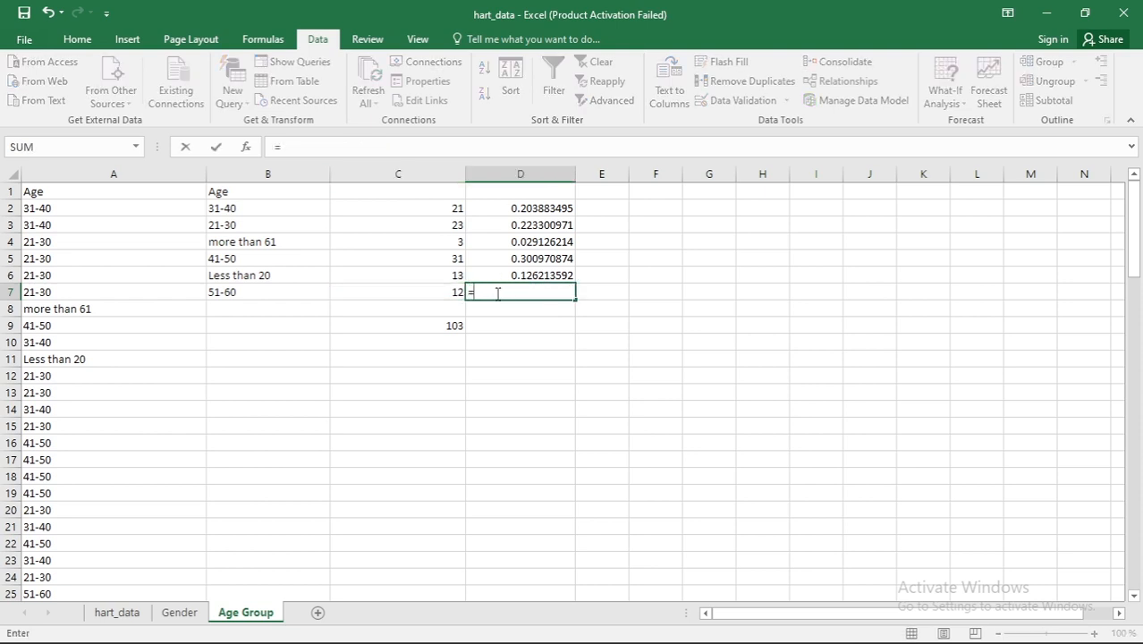
pyautogui.click(415, 292)
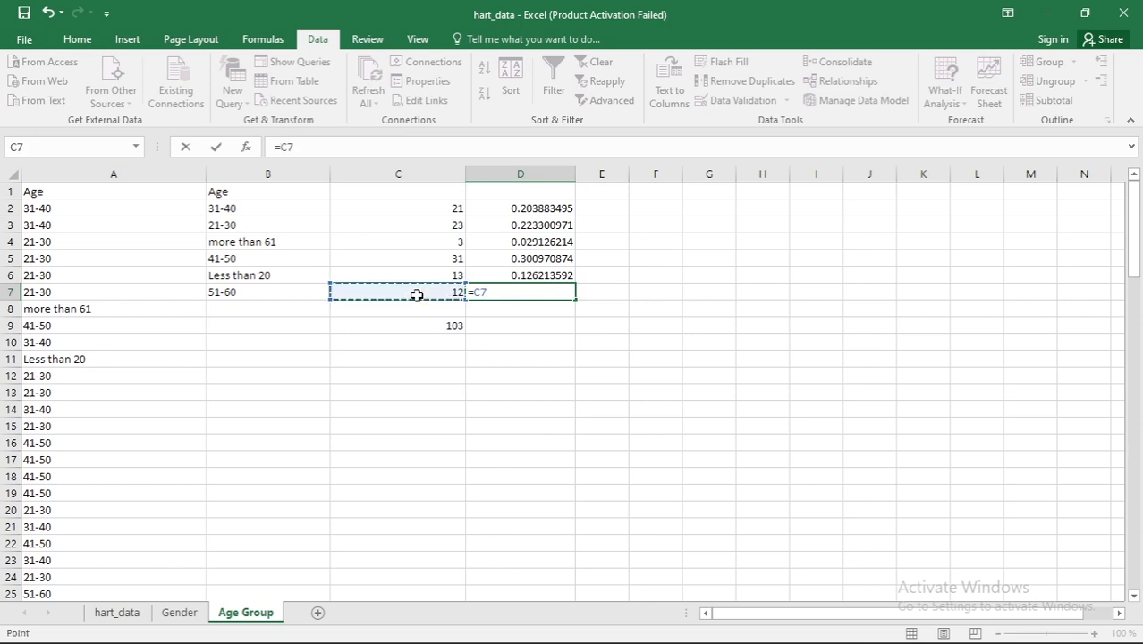
pyautogui.write('/')
pyautogui.click(433, 325)
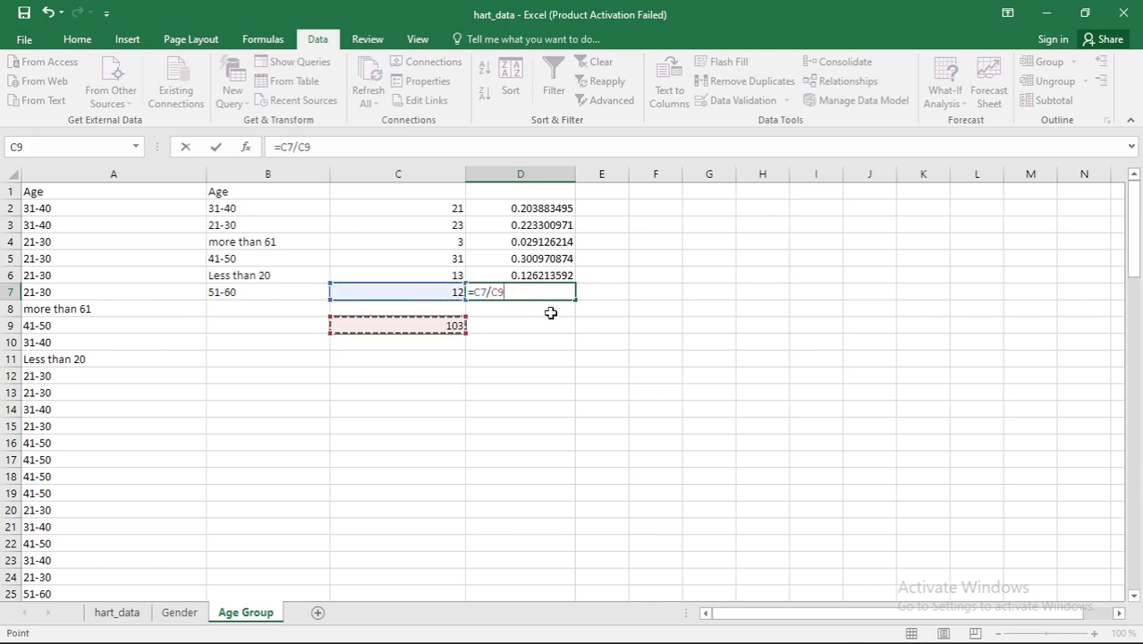
pyautogui.press('Return')
# Step: Enter the formula =D2*100 in E2 to convert the 31-40 group's share to a percentage
pyautogui.click(567, 256)
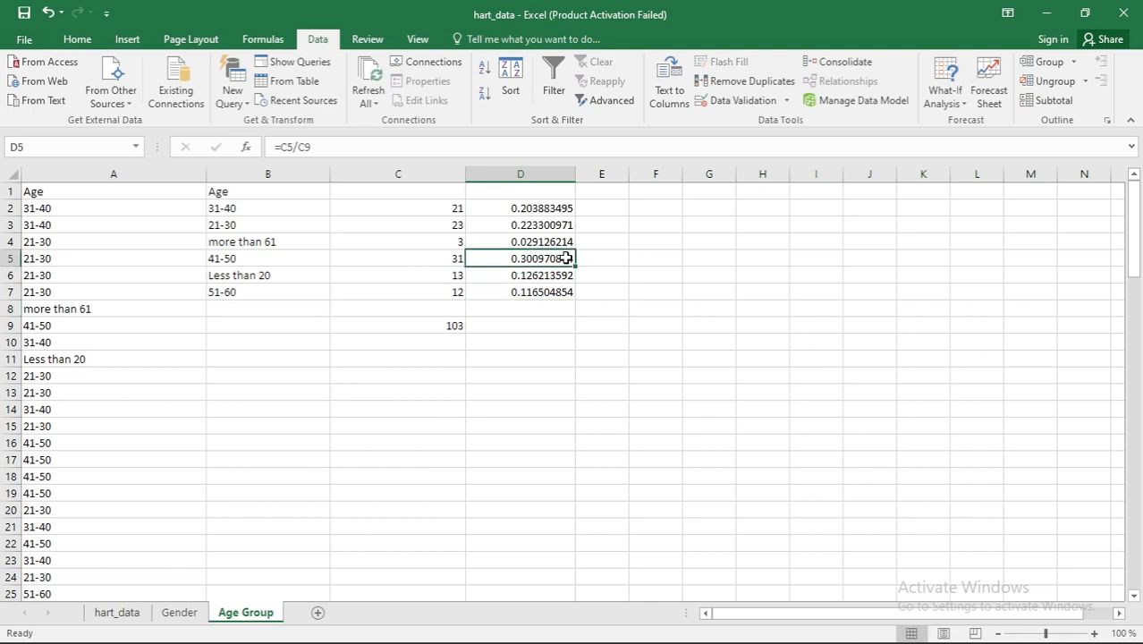
pyautogui.click(554, 207)
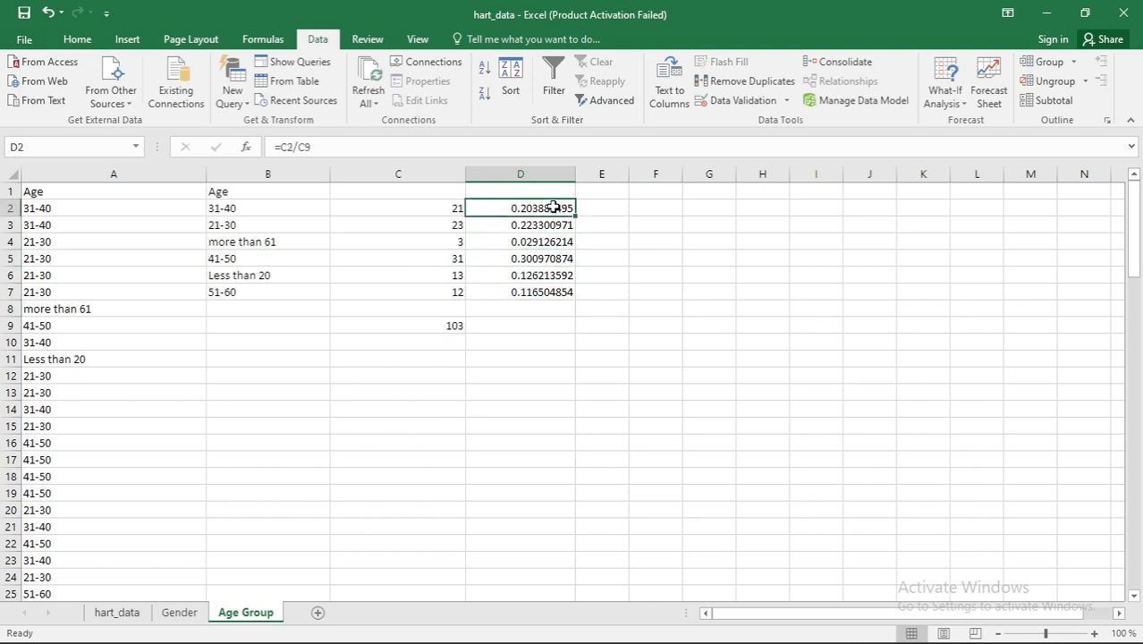
pyautogui.click(605, 209)
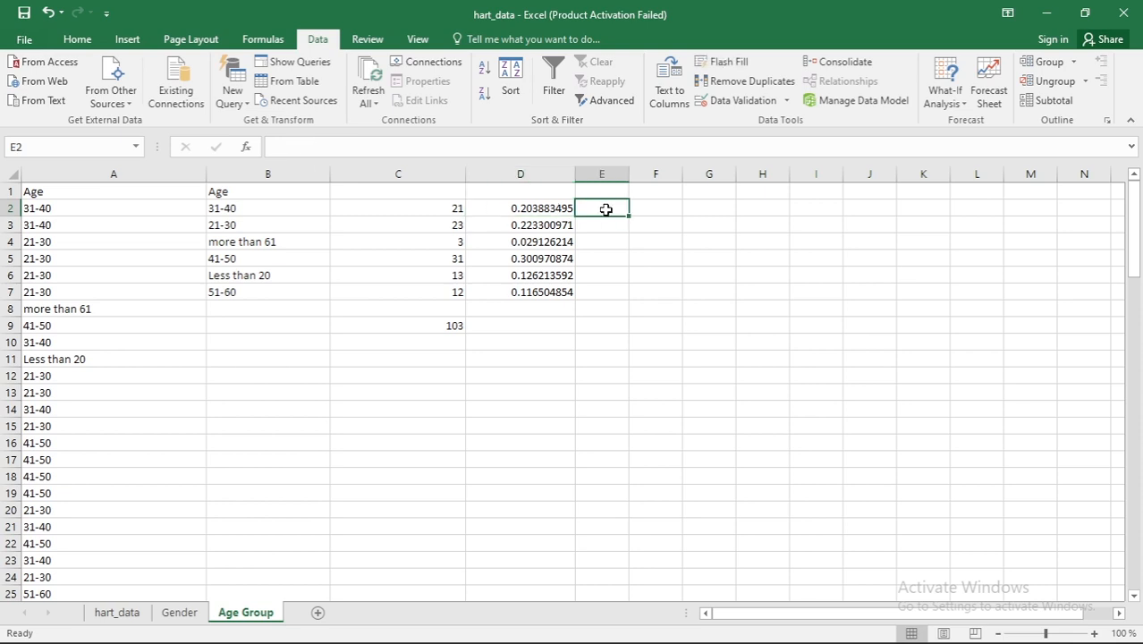
pyautogui.write('=')
pyautogui.click(542, 211)
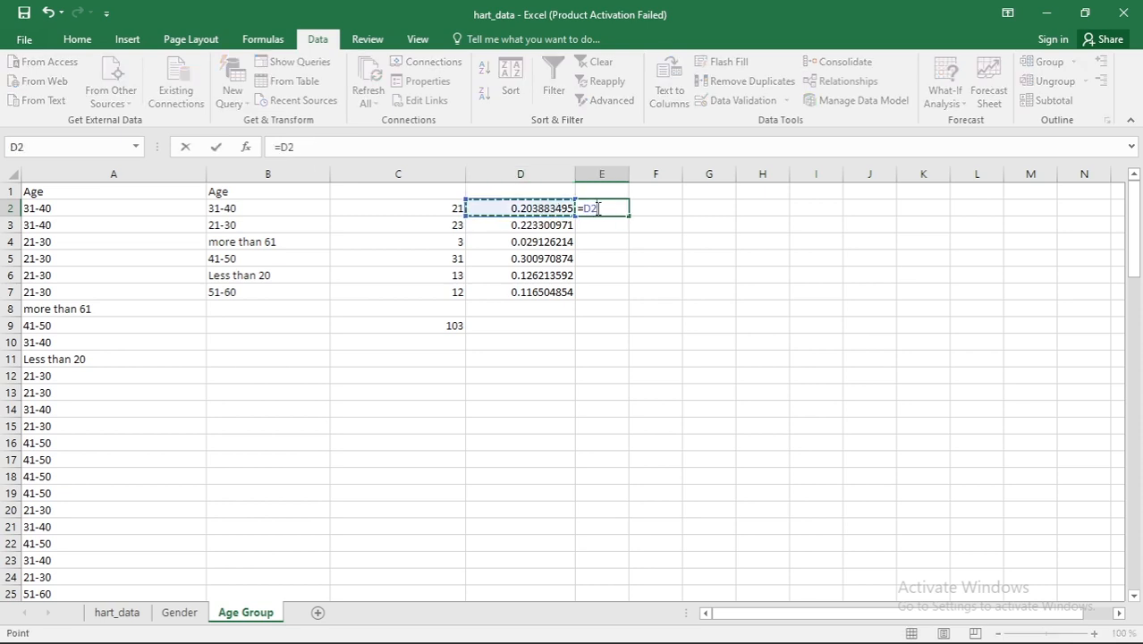
pyautogui.write('*100')
pyautogui.press('Return')
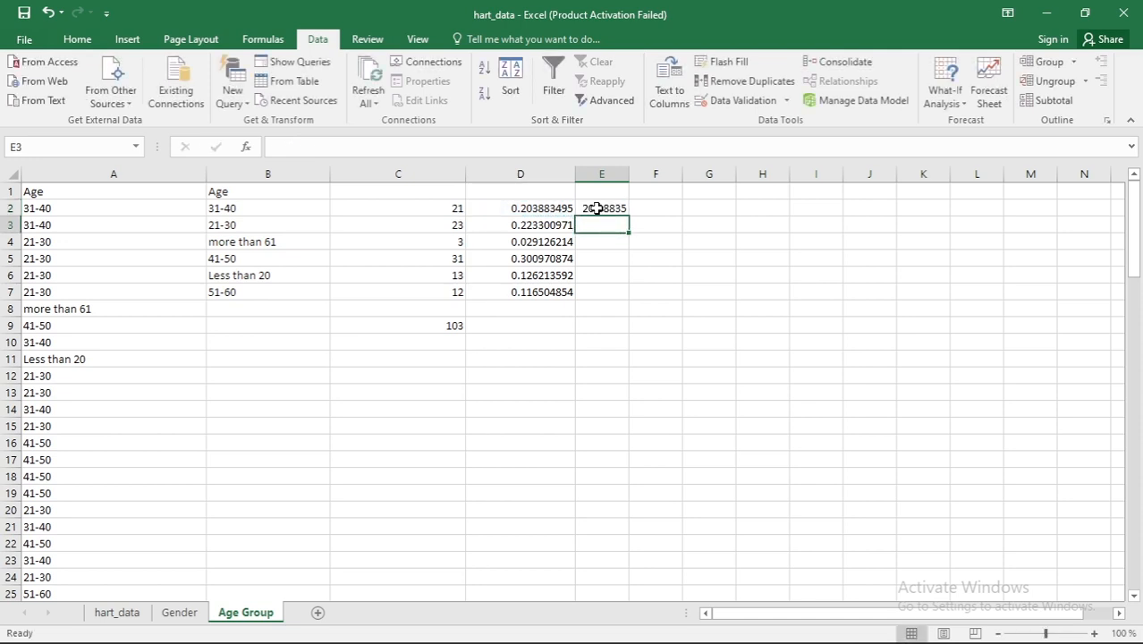
# Step: Fill the percentage formula from E2 down through E7 for the remaining age groups
pyautogui.click(617, 210)
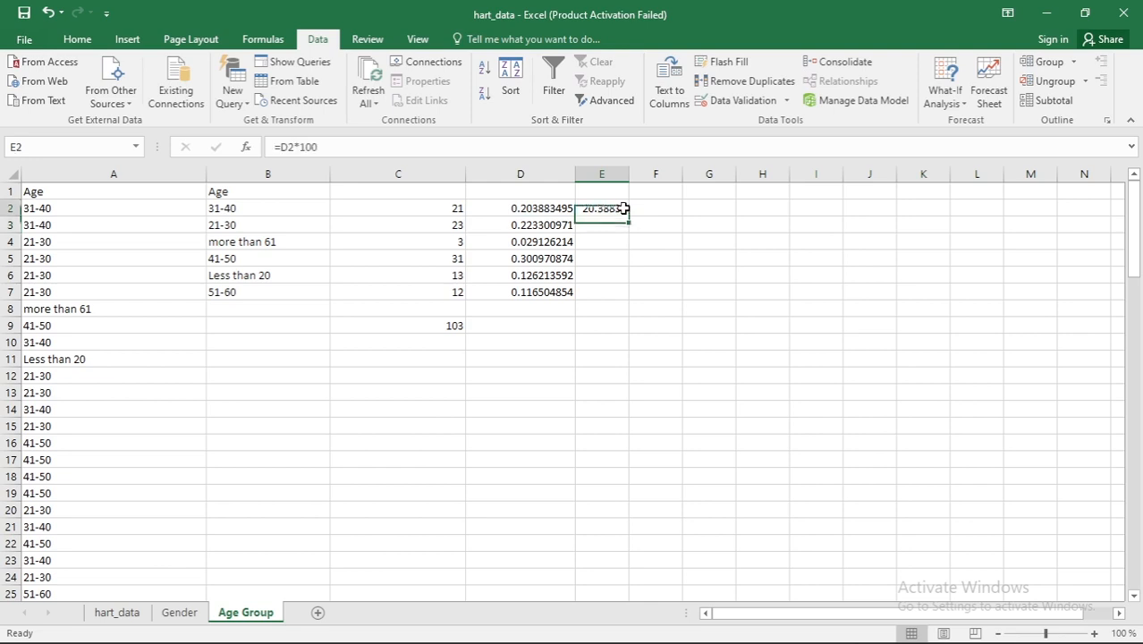
pyautogui.moveTo(629, 216); pyautogui.dragTo(628, 297)
pyautogui.click(604, 225)
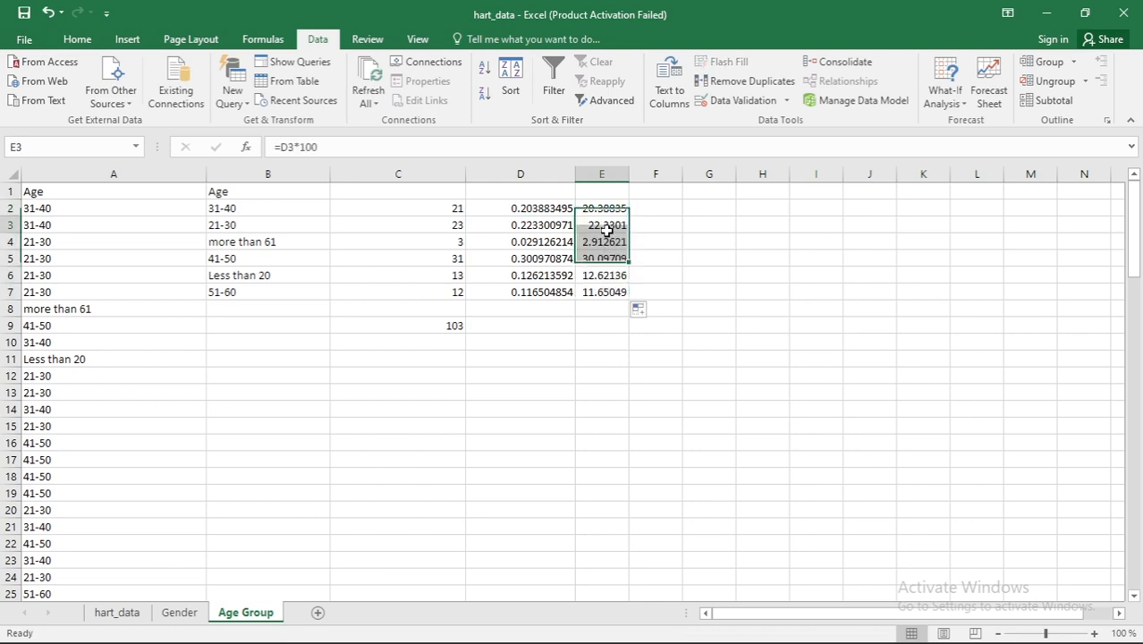
pyautogui.click(599, 209)
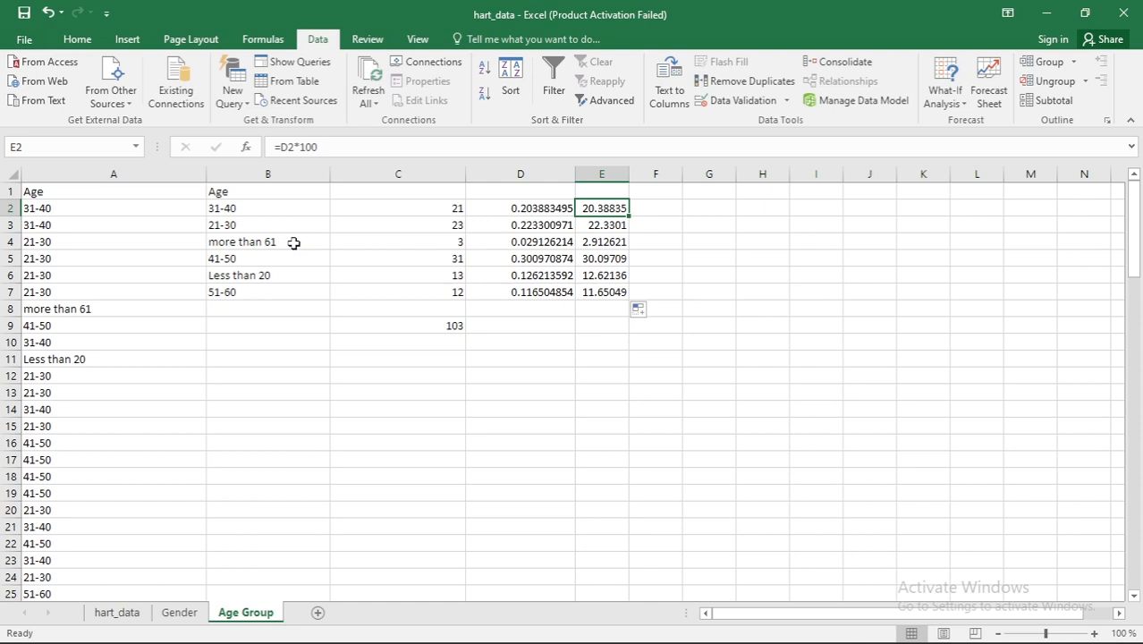
pyautogui.click(597, 293)
pyautogui.click(615, 208)
pyautogui.click(597, 290)
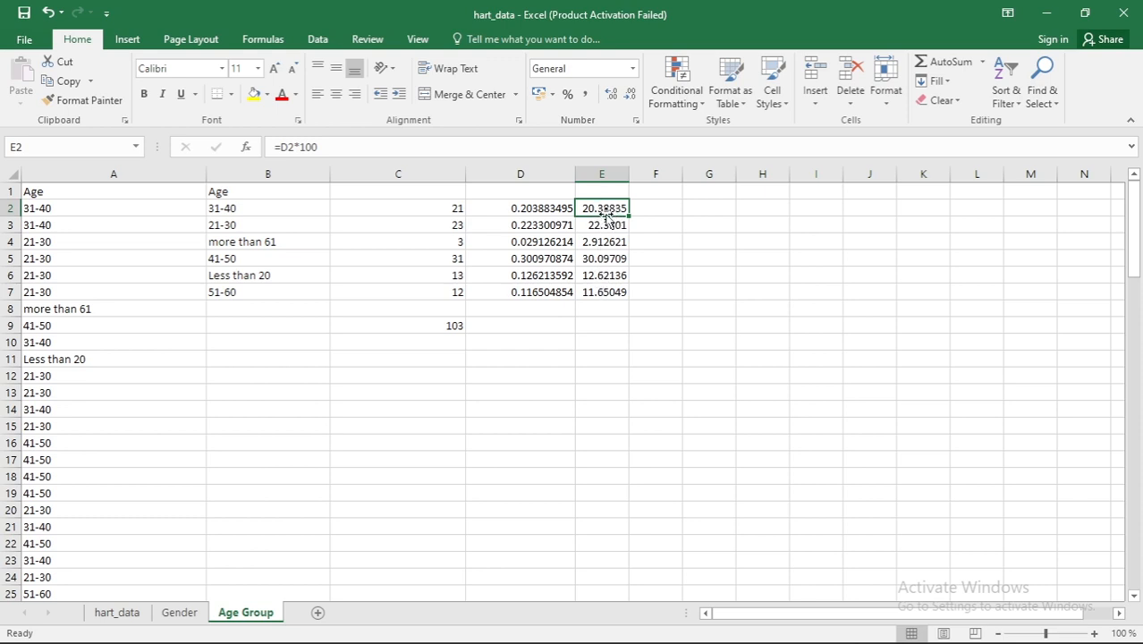
pyautogui.press('Down')
pyautogui.click(595, 291)
# Step: Insert a 2-D pie chart on the Age Group sheet and move it into the empty area beside the data
pyautogui.click(606, 210)
pyautogui.click(128, 41)
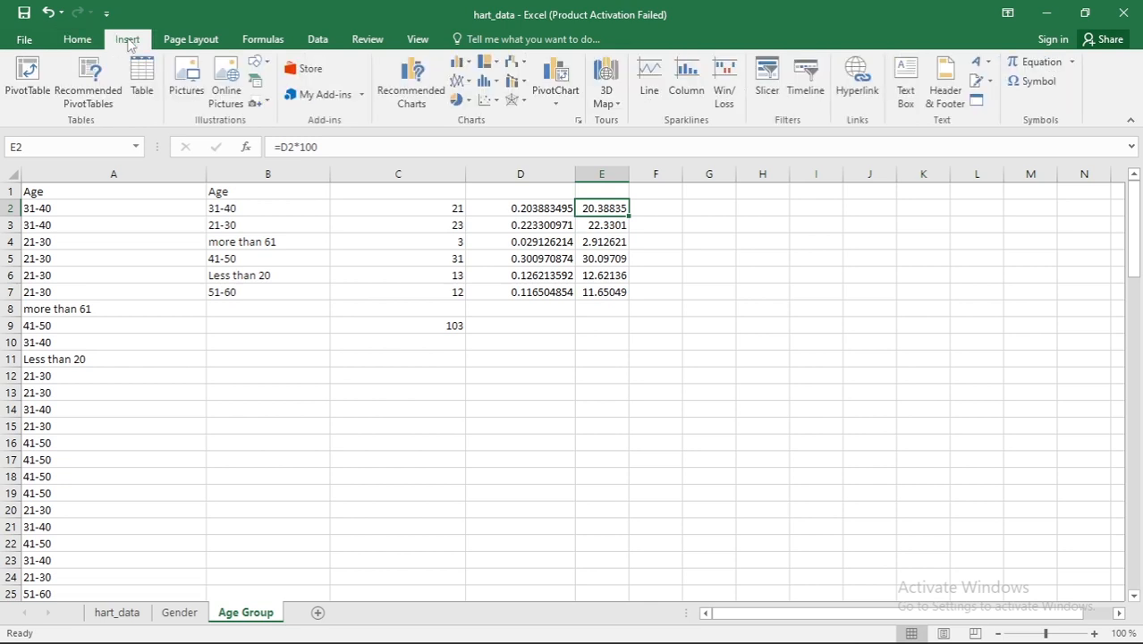
pyautogui.click(459, 102)
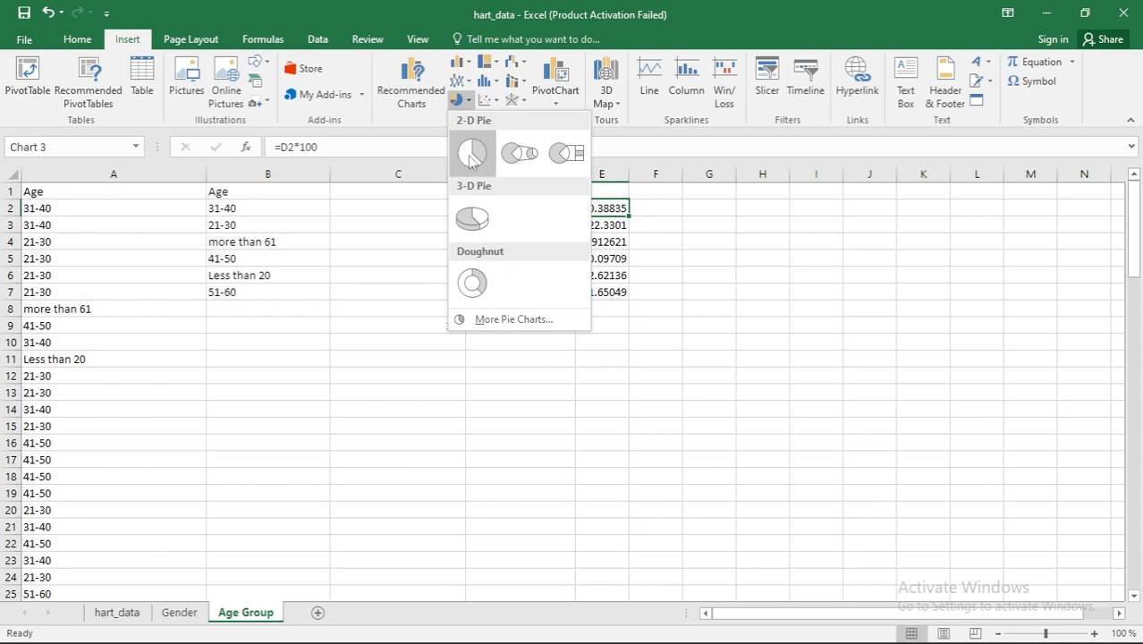
pyautogui.click(472, 154)
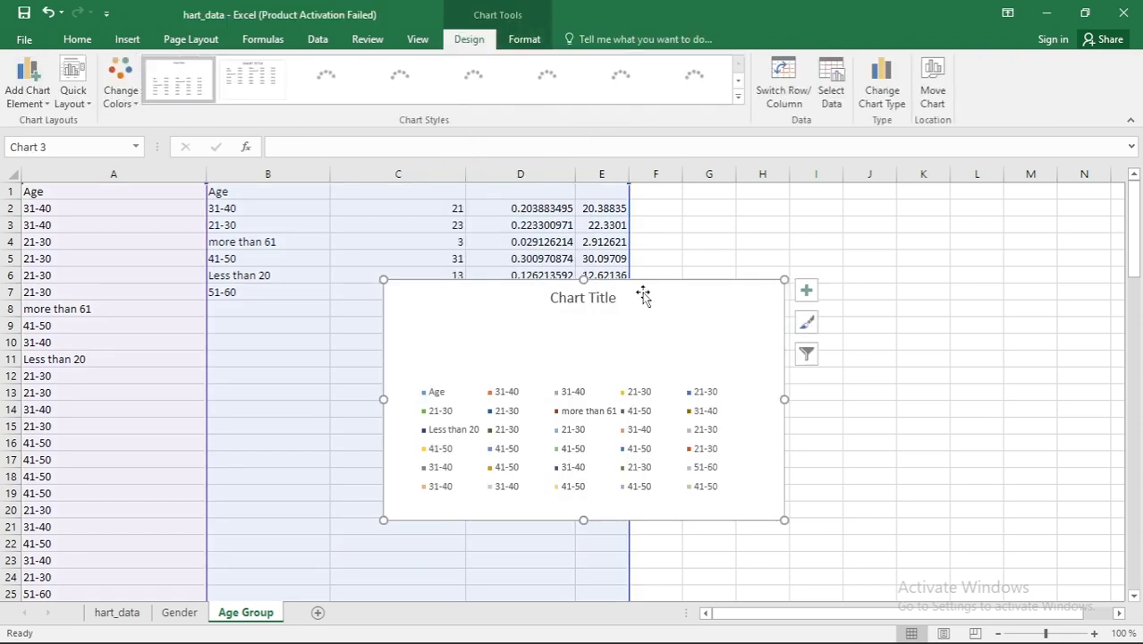
pyautogui.moveTo(643, 296); pyautogui.dragTo(960, 280)
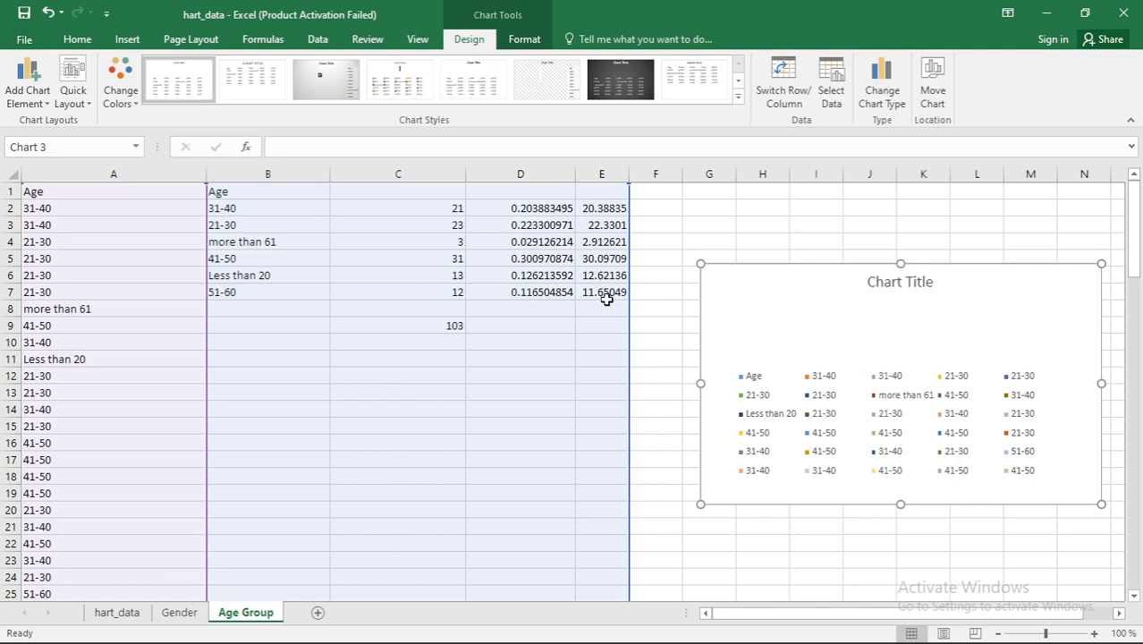
# Step: Set the pie chart's data range to the percentages in E2:E7 of the Age Group sheet
pyautogui.click(601, 207)
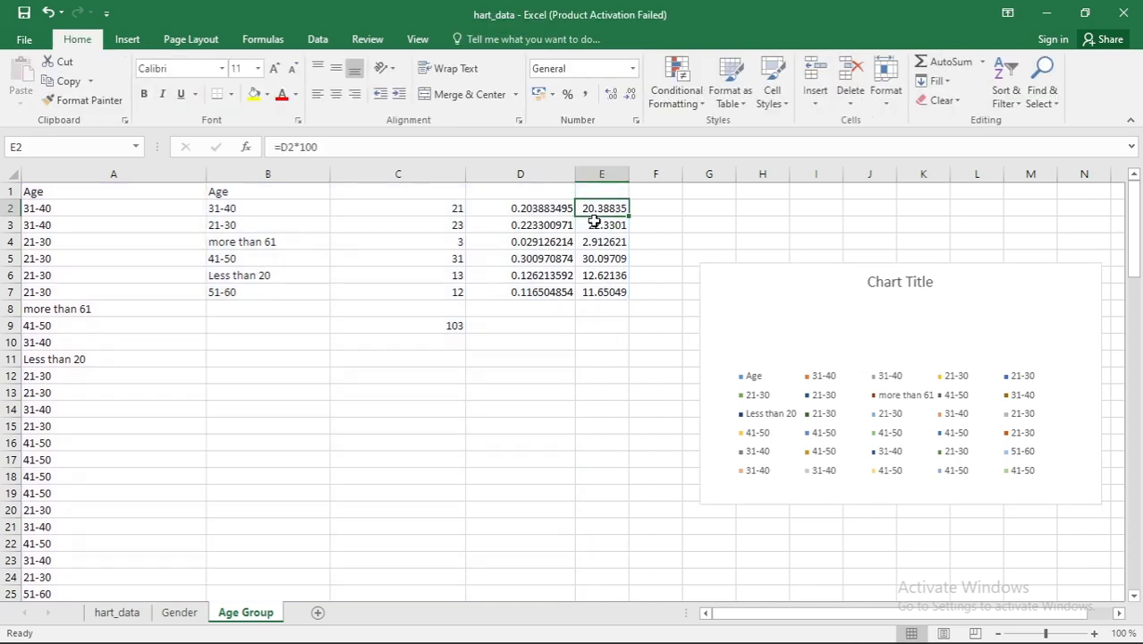
pyautogui.click(760, 291)
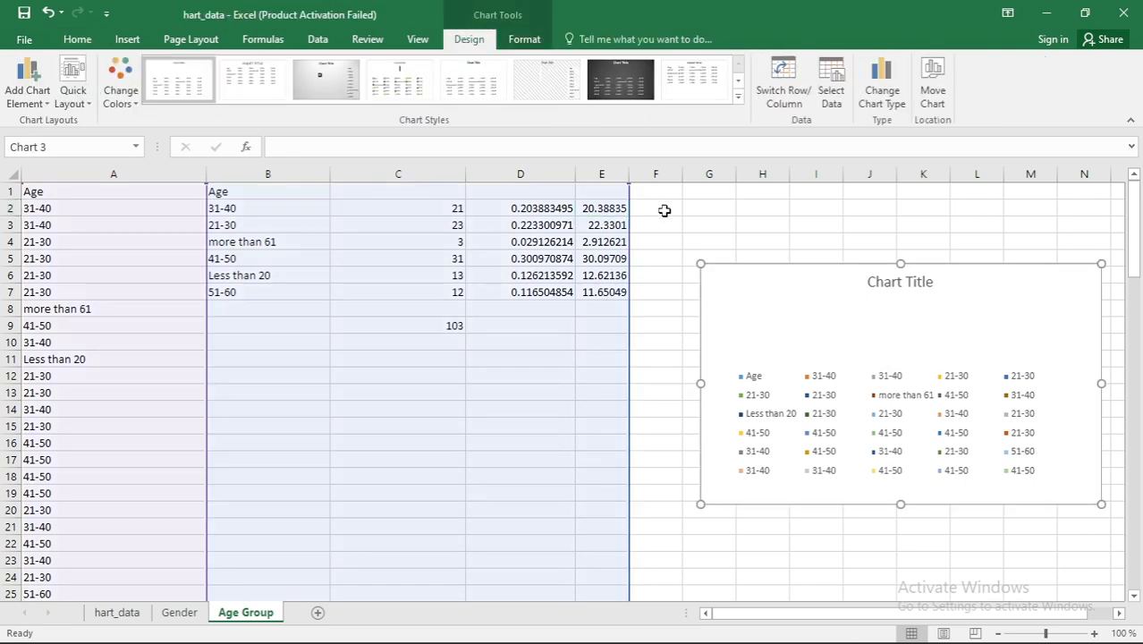
pyautogui.click(831, 93)
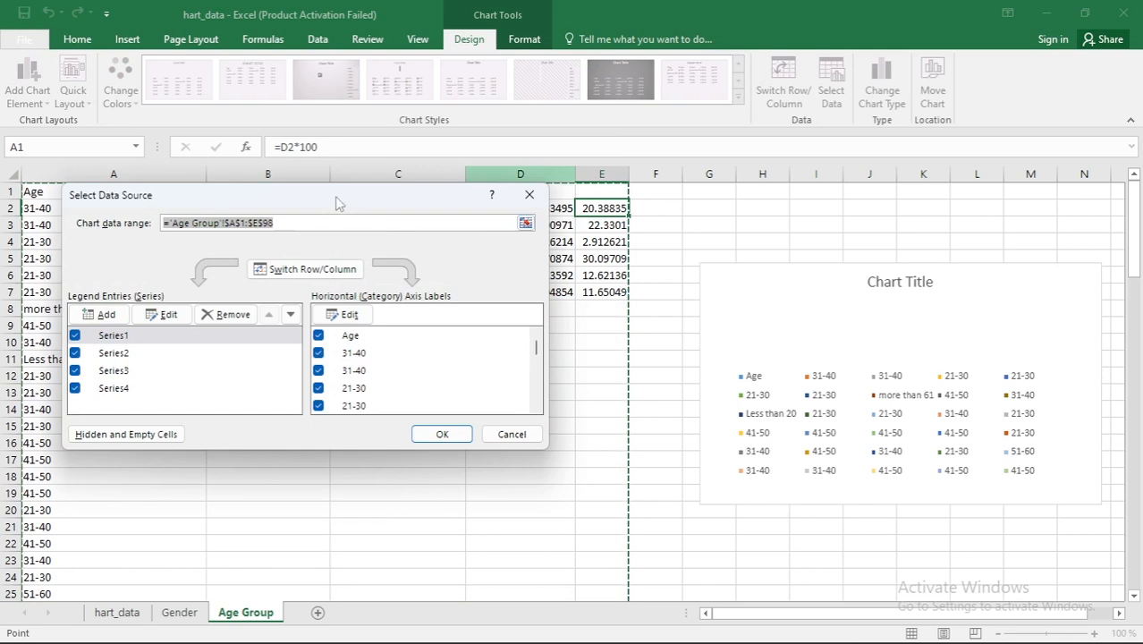
pyautogui.moveTo(322, 215); pyautogui.dragTo(333, 215)
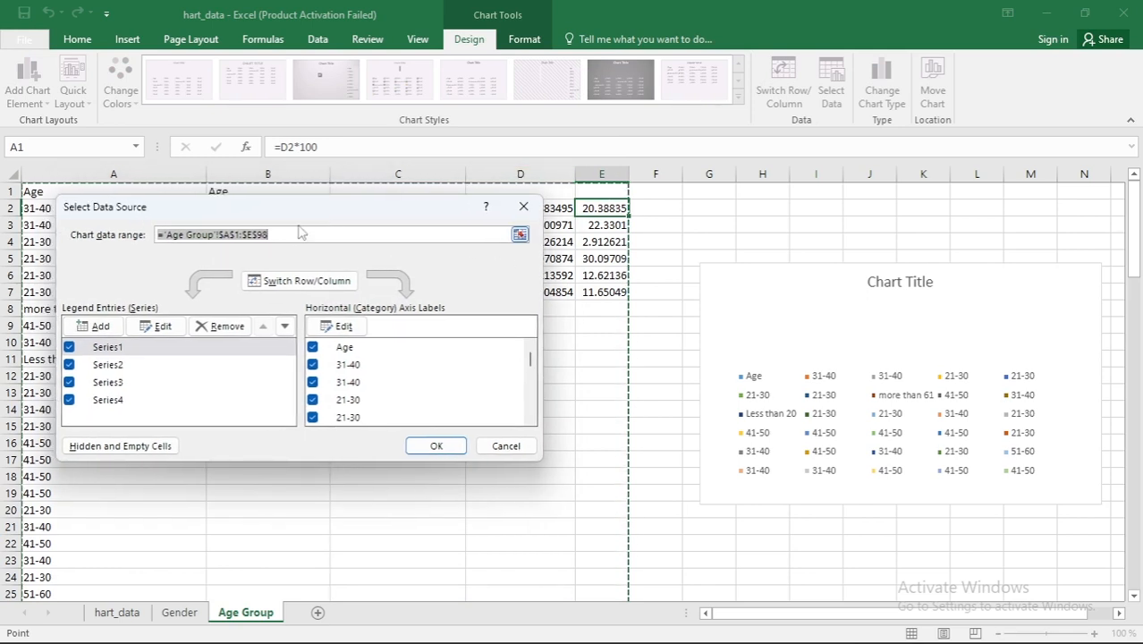
pyautogui.moveTo(617, 207); pyautogui.dragTo(601, 255)
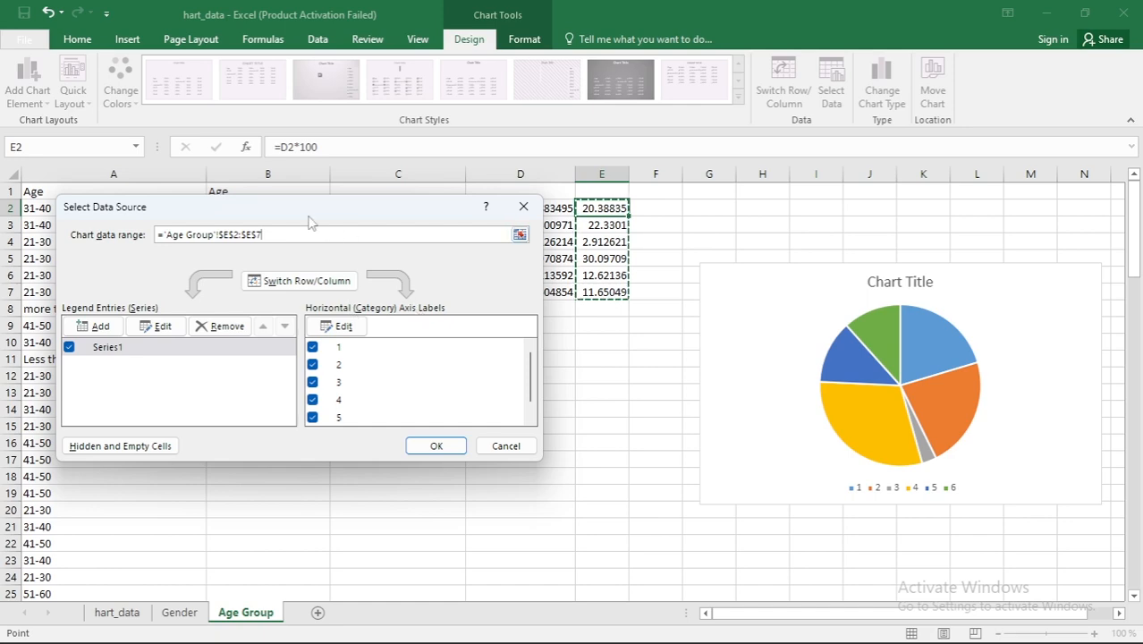
pyautogui.moveTo(307, 214); pyautogui.dragTo(365, 251)
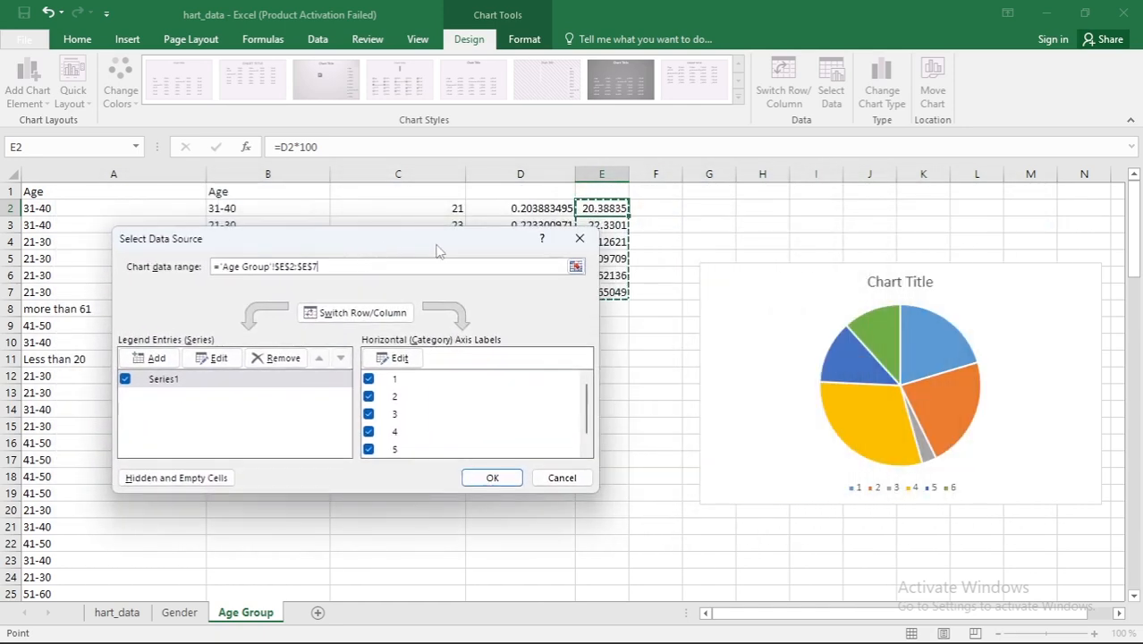
# Step: Set the pie chart's category axis labels to the age groups in B2:B7
pyautogui.moveTo(864, 438)
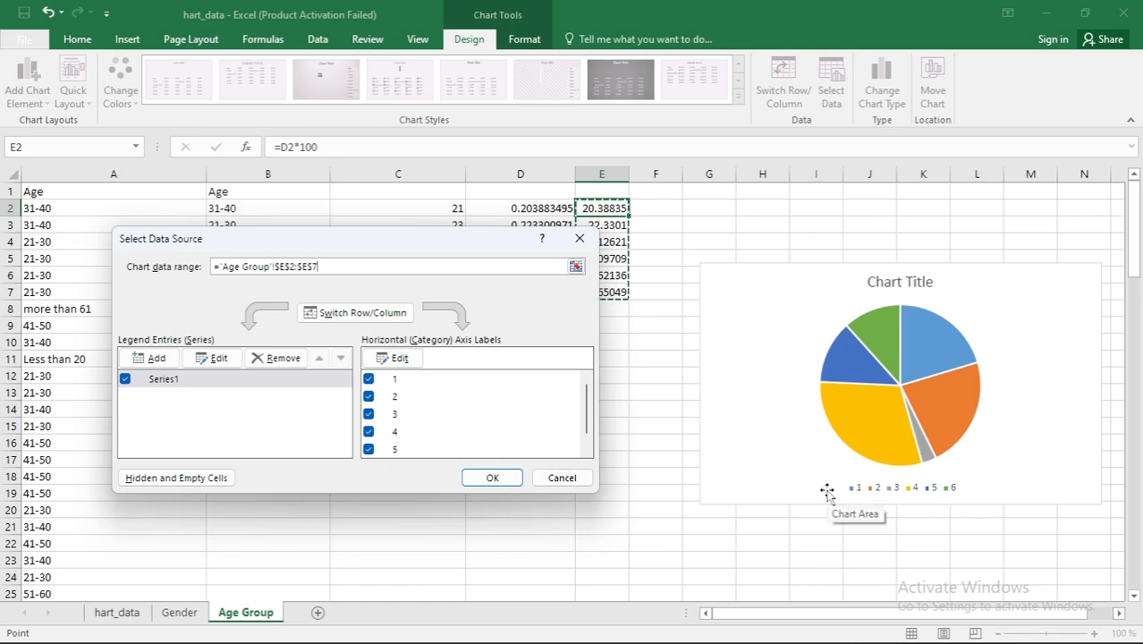
pyautogui.moveTo(925, 346)
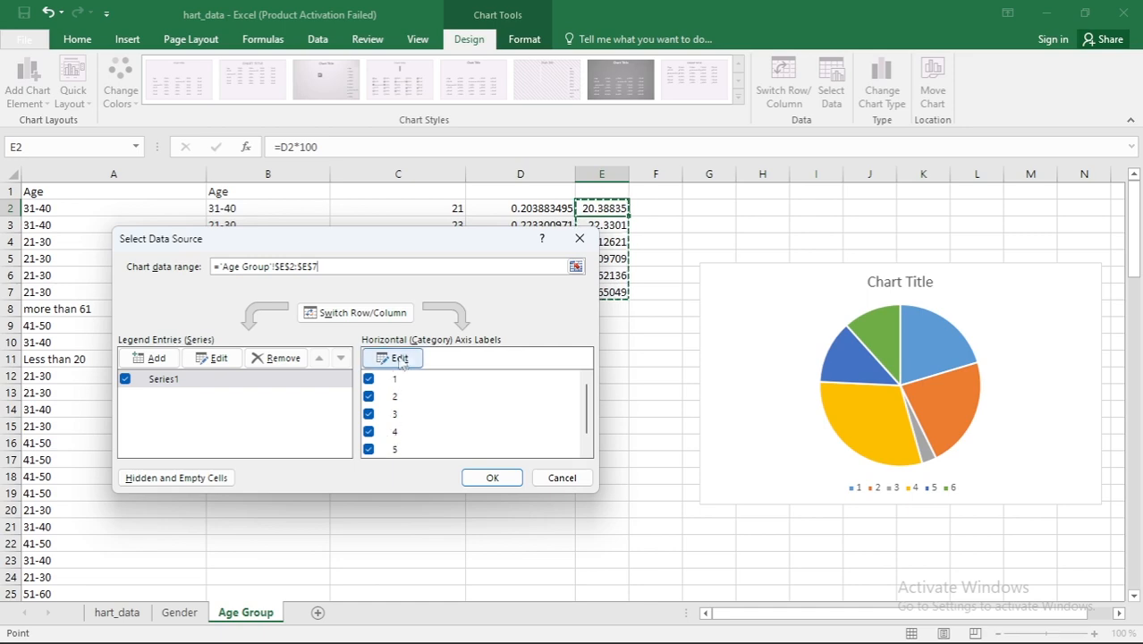
pyautogui.moveTo(376, 251); pyautogui.dragTo(770, 239)
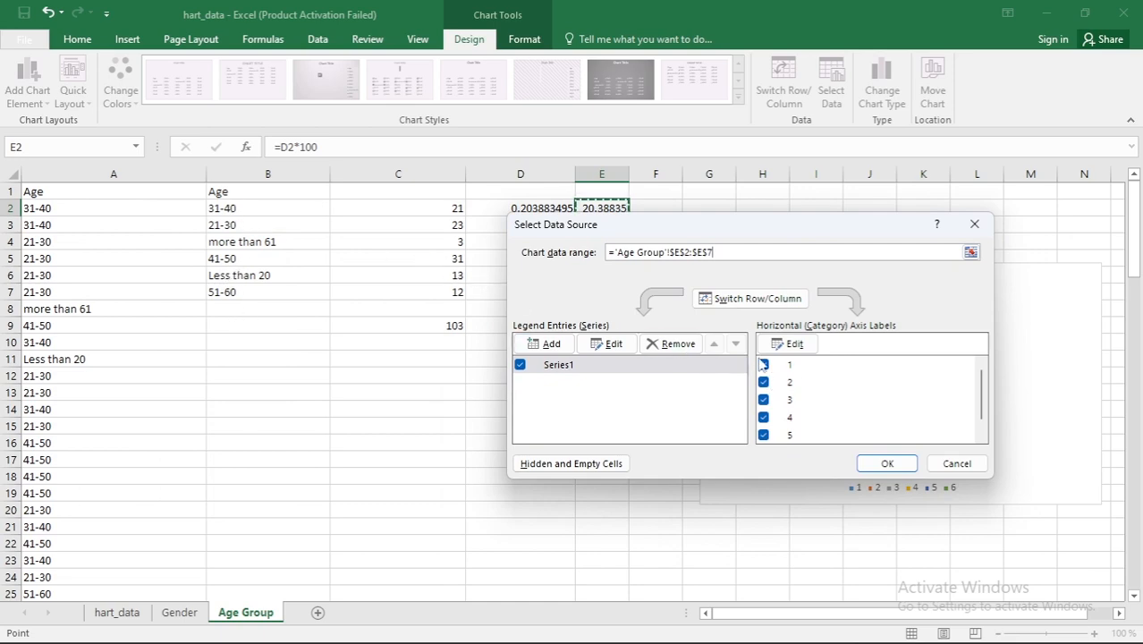
pyautogui.click(792, 343)
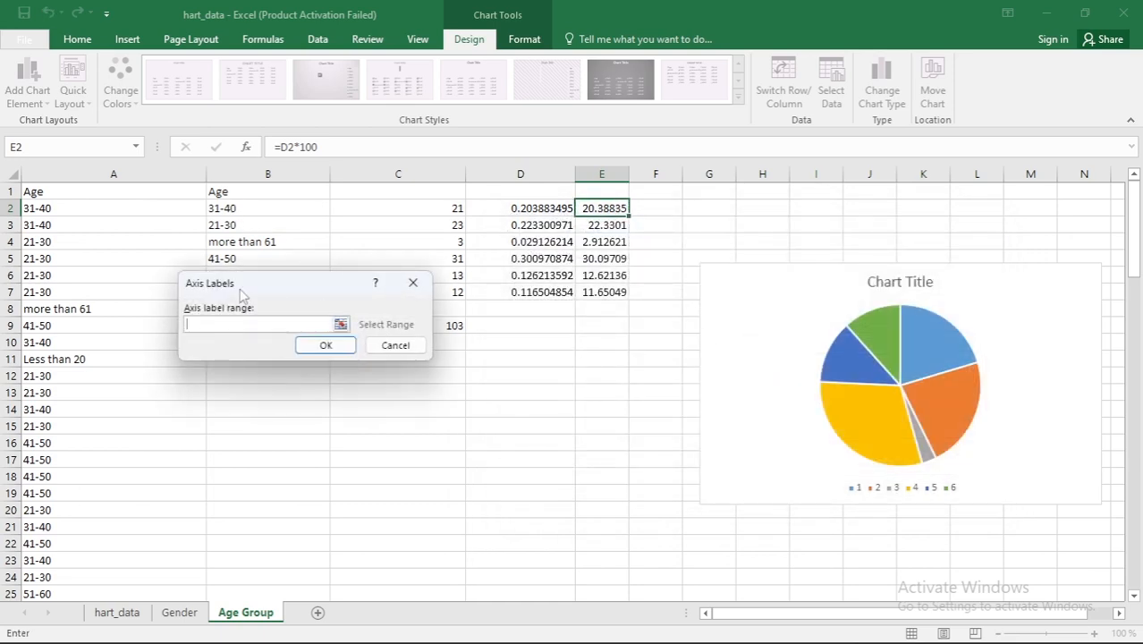
pyautogui.moveTo(242, 295); pyautogui.dragTo(522, 264)
pyautogui.click(238, 207)
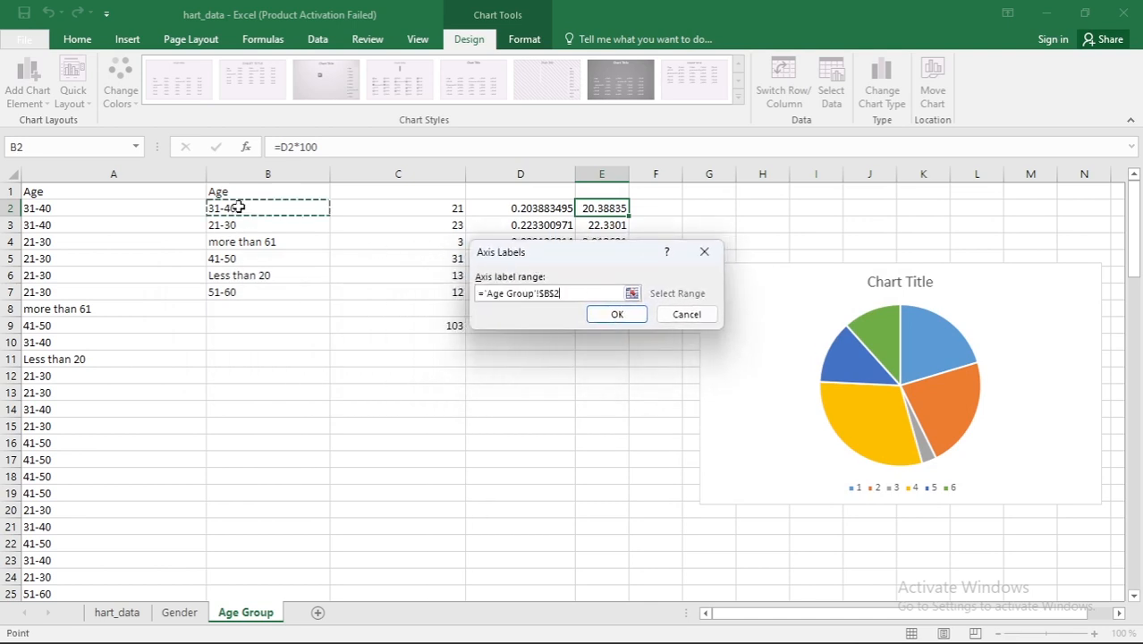
pyautogui.moveTo(238, 207); pyautogui.dragTo(230, 294)
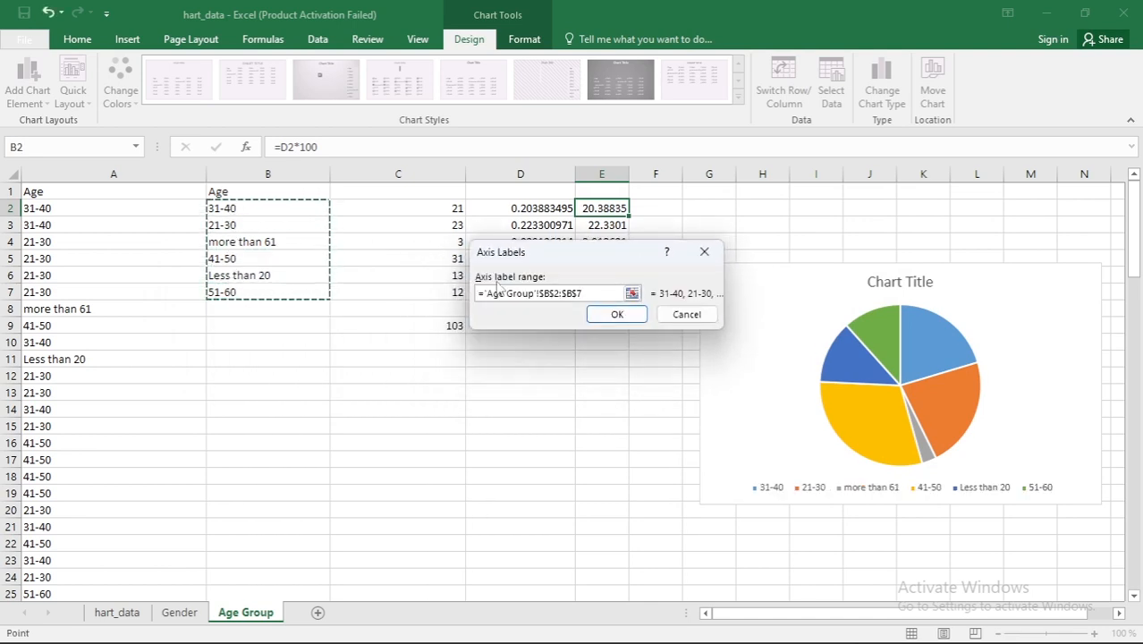
pyautogui.click(616, 315)
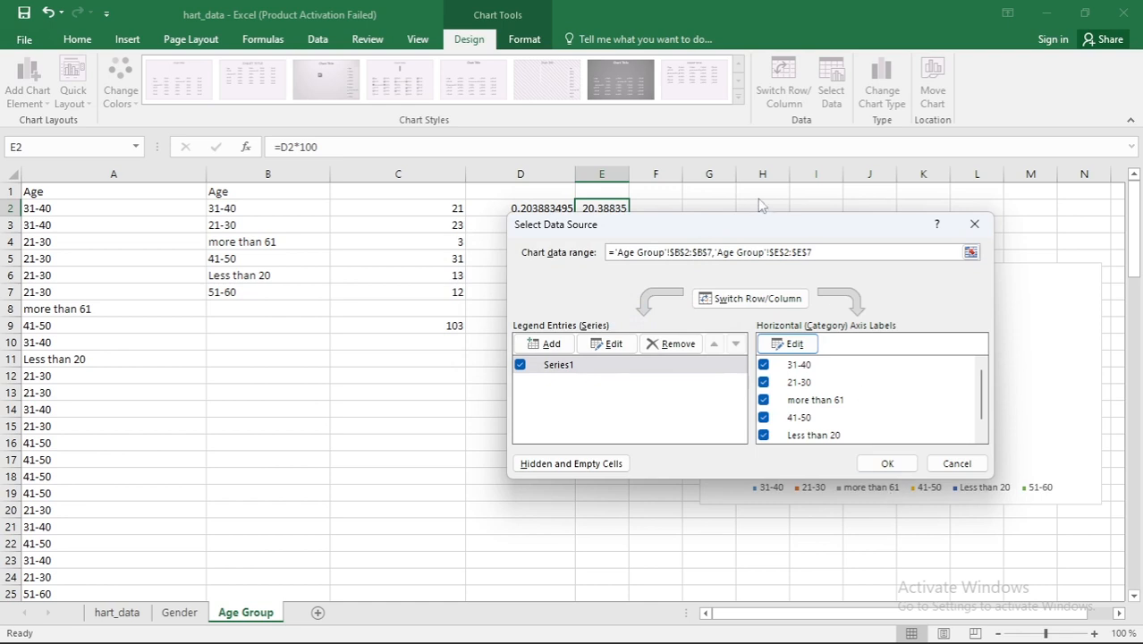
# Step: Name the pie chart's data series "Age Group" and move the chart closer to the percentage column
pyautogui.moveTo(751, 230); pyautogui.dragTo(406, 248)
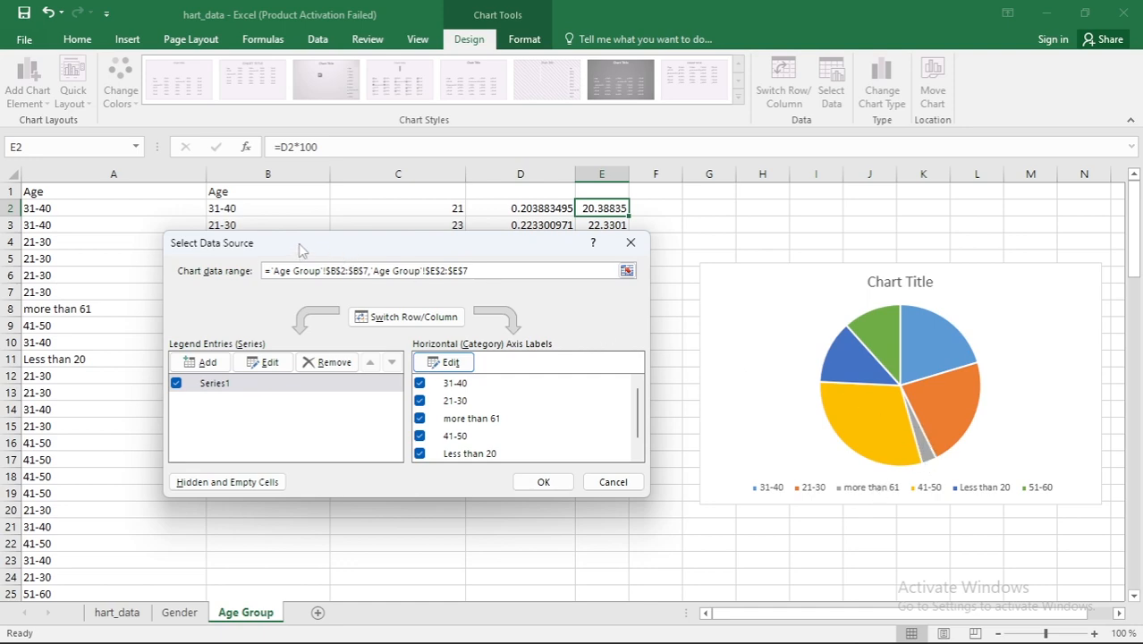
pyautogui.moveTo(299, 250); pyautogui.dragTo(367, 245)
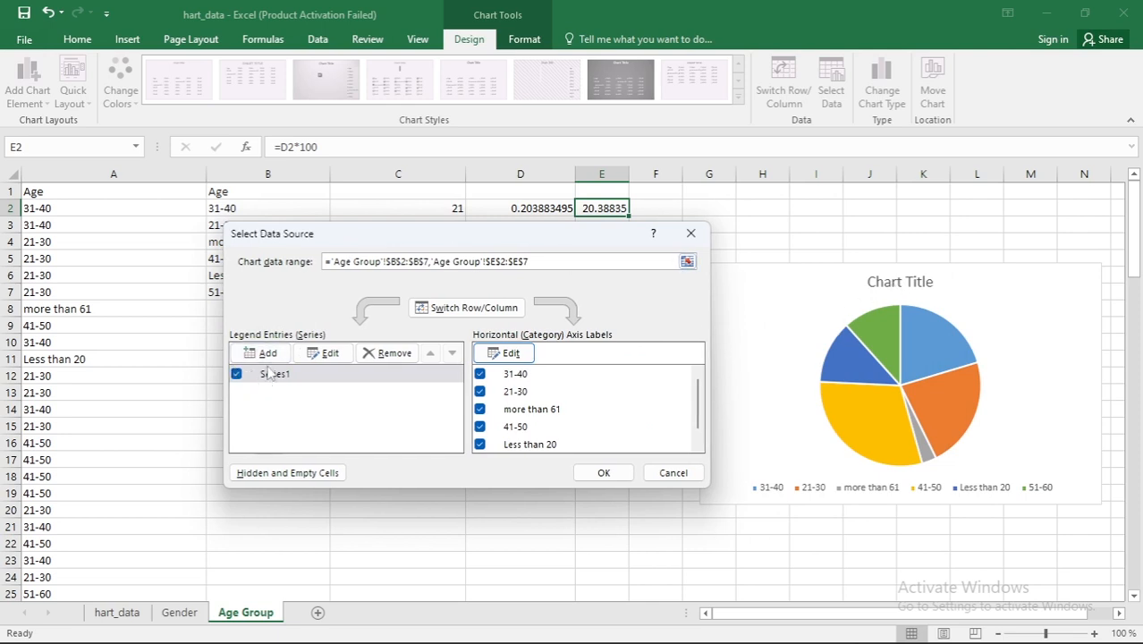
pyautogui.click(326, 354)
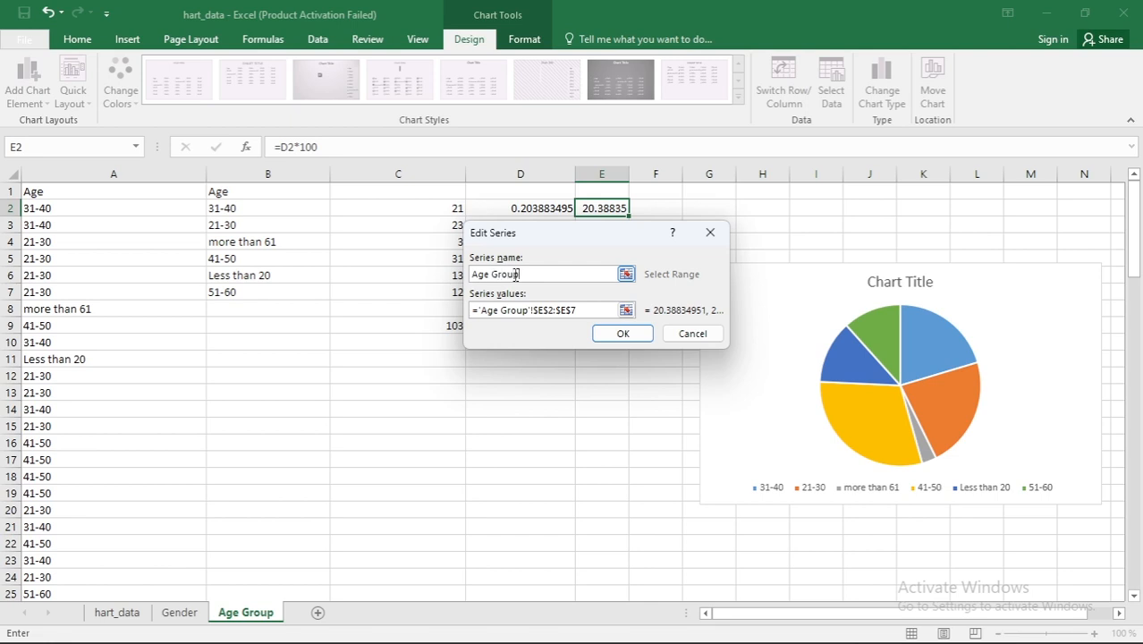
pyautogui.click(623, 332)
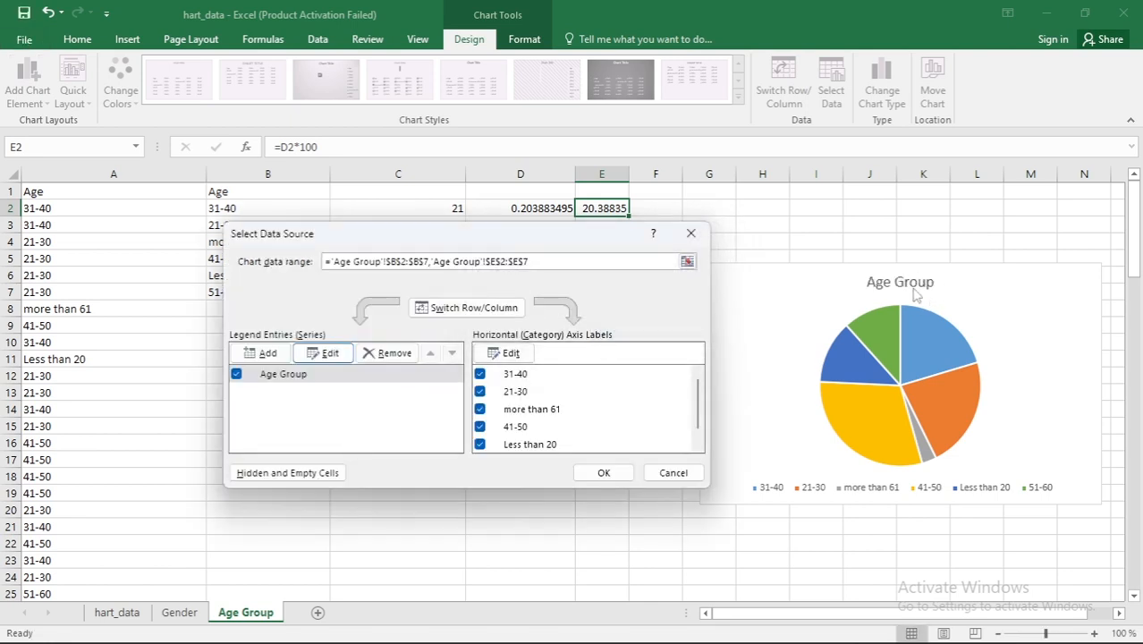
pyautogui.moveTo(543, 239); pyautogui.dragTo(355, 251)
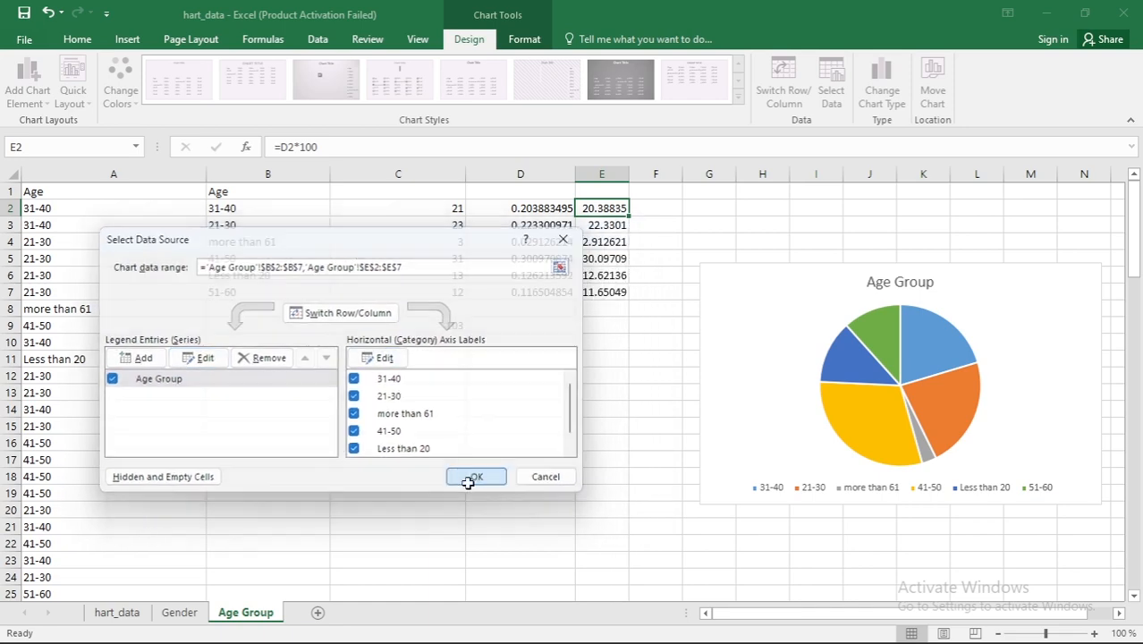
pyautogui.click(474, 477)
pyautogui.moveTo(834, 288)
pyautogui.mouseDown()
pyautogui.moveTo(819, 255)
pyautogui.moveTo(790, 254)
pyautogui.mouseUp()
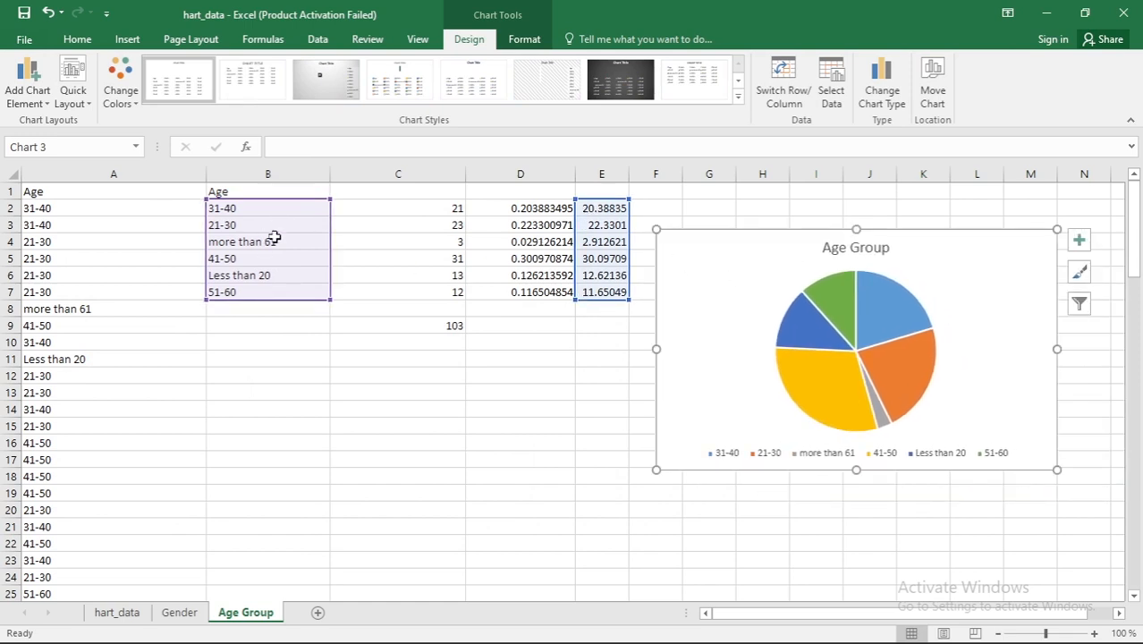
pyautogui.moveTo(811, 246)
pyautogui.mouseDown()
pyautogui.moveTo(764, 253)
pyautogui.moveTo(817, 263)
pyautogui.mouseUp()
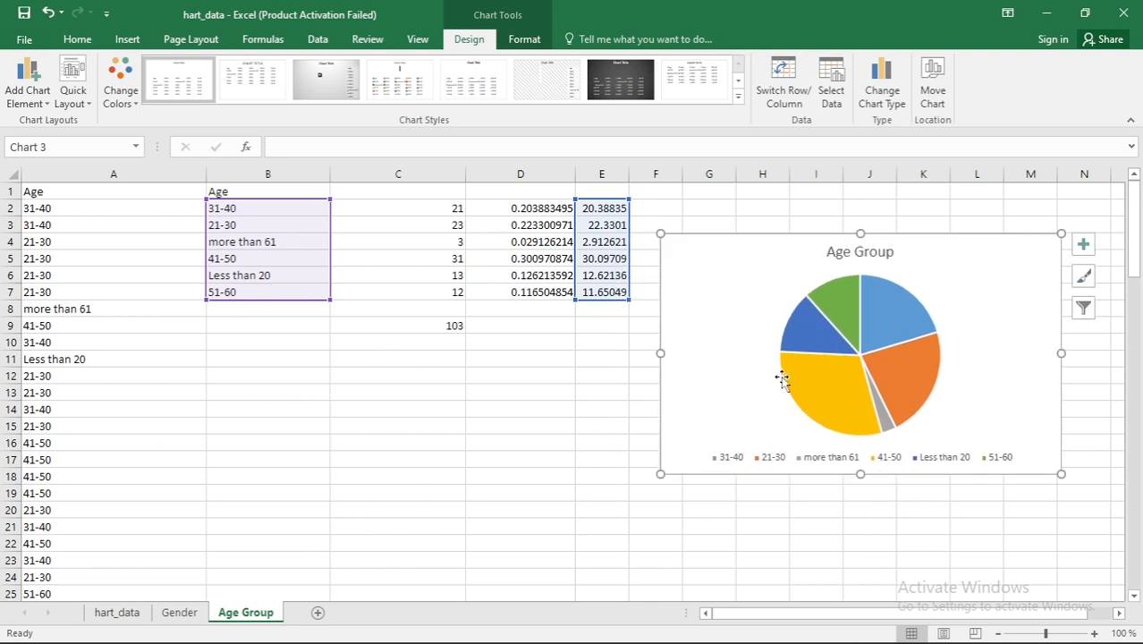